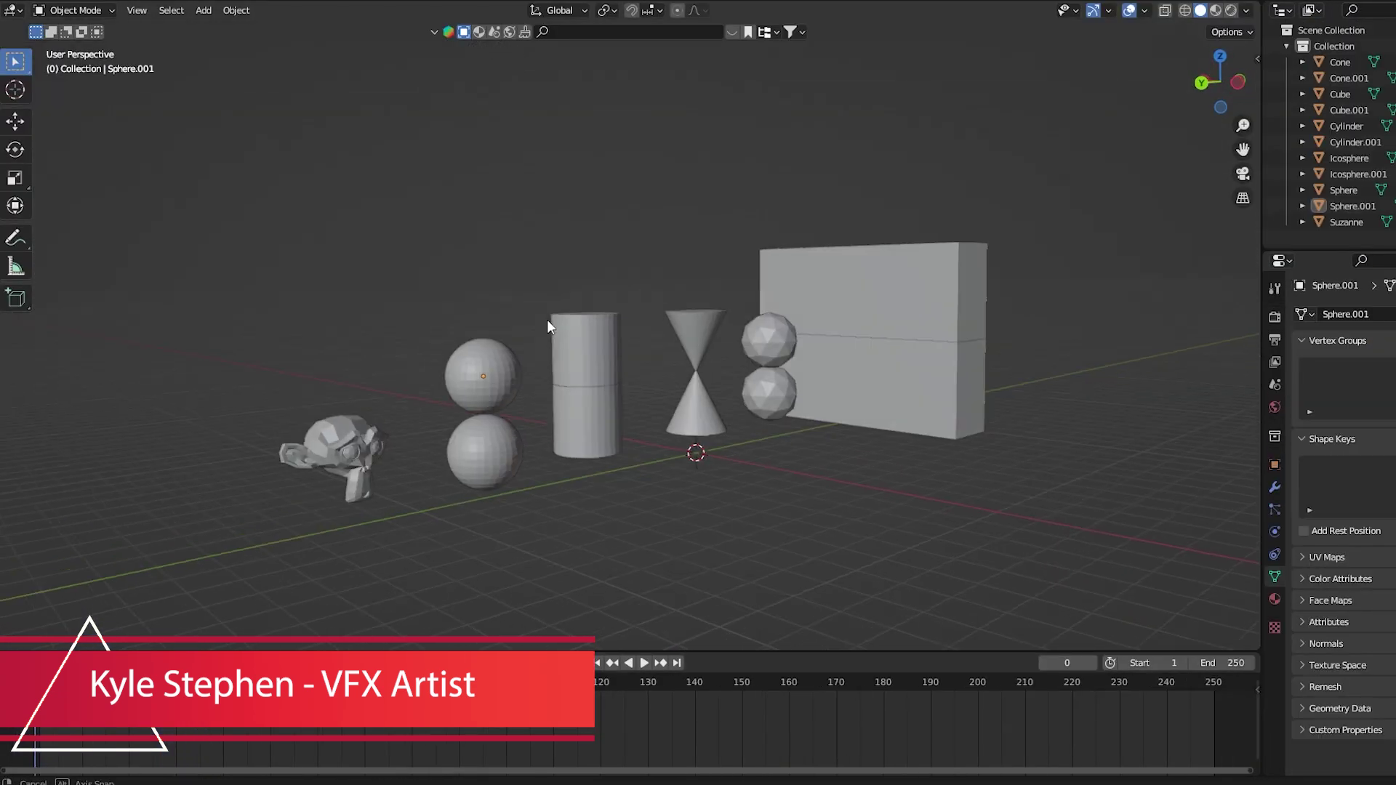
Duplicate the Suzanne monkey head and place the copy about 3.5 m away along the global Y axis.
middle_click_drag(547, 320, 600, 339)
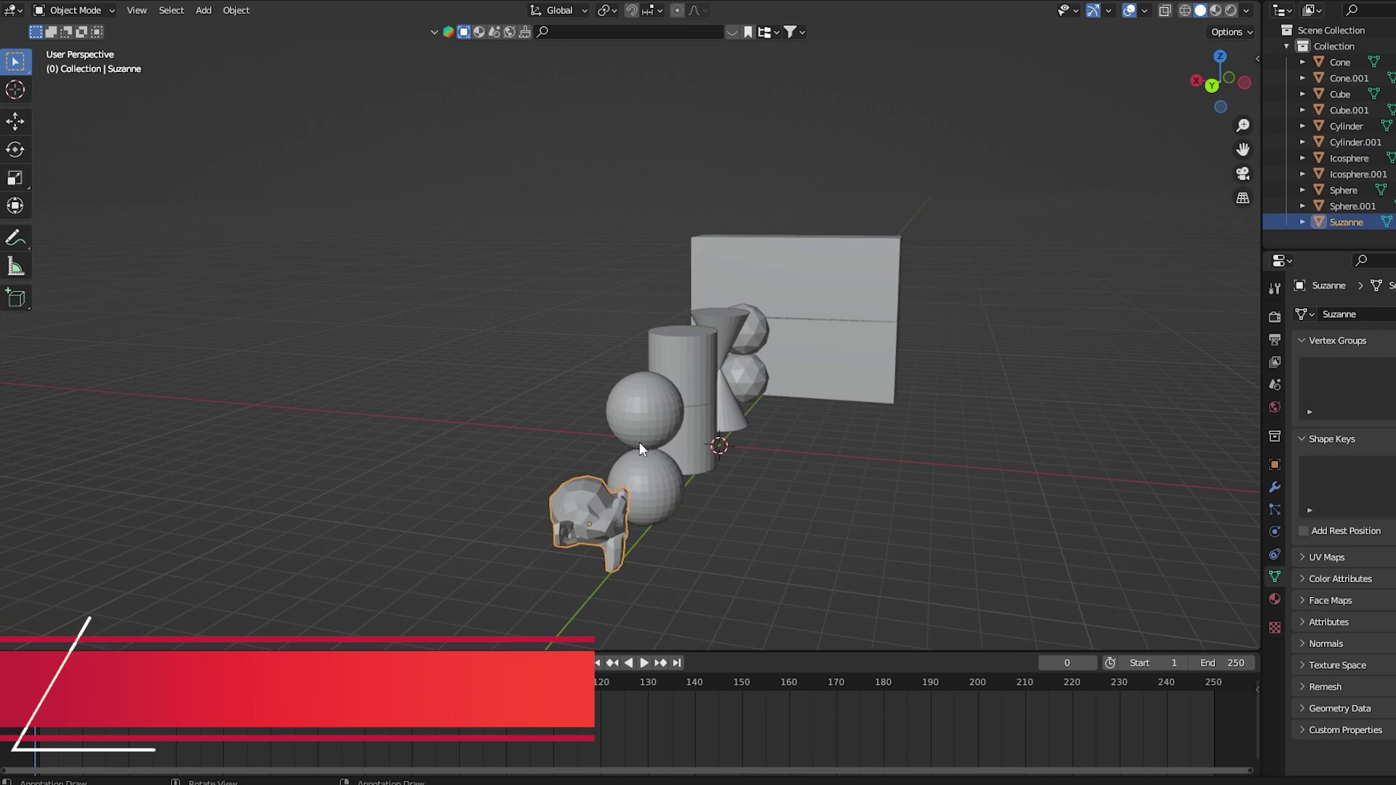
middle_click_drag(639, 442, 582, 435)
key("shift+d")
key("y")
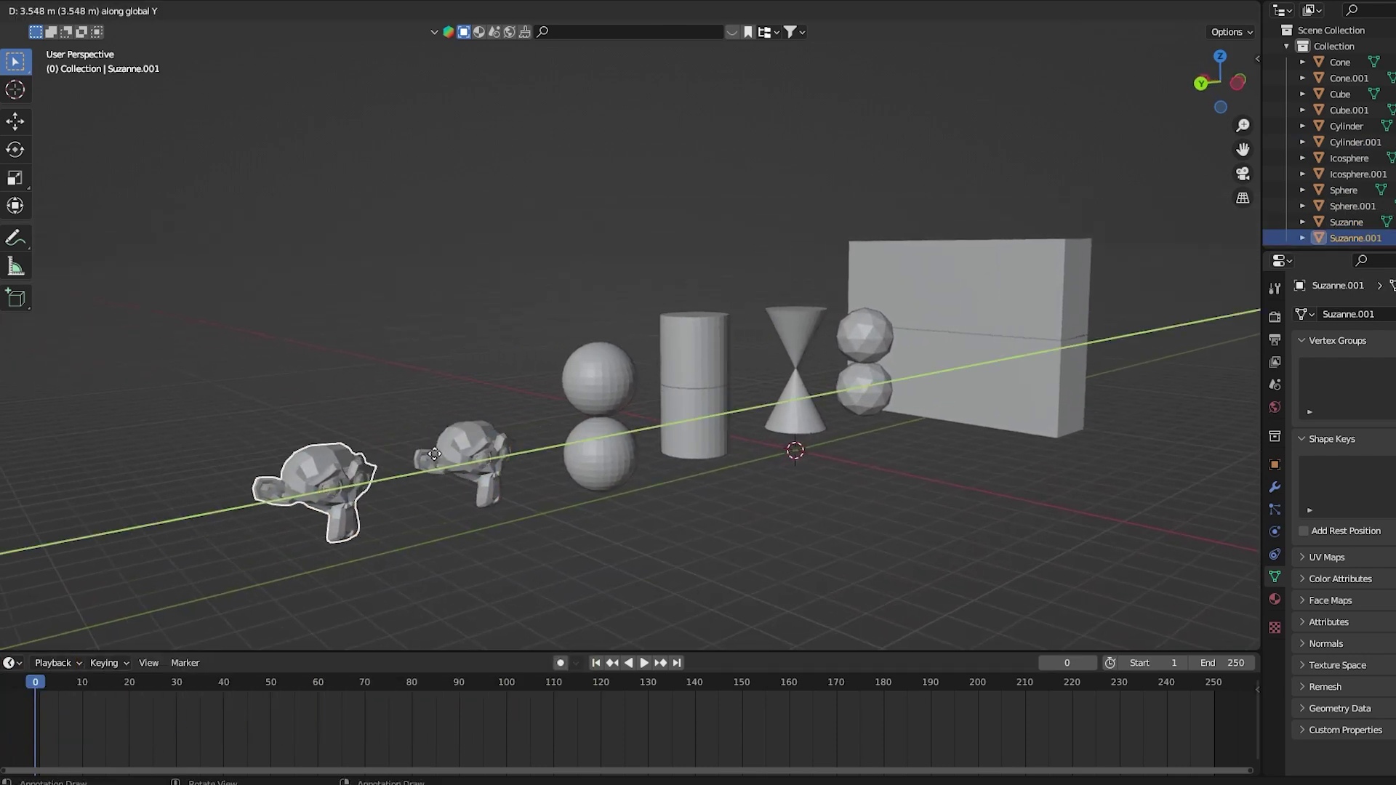
left_click(434, 454)
Rotate the duplicated monkey head about 30 degrees around the global Z axis, then select the original head.
key("r")
key("z")
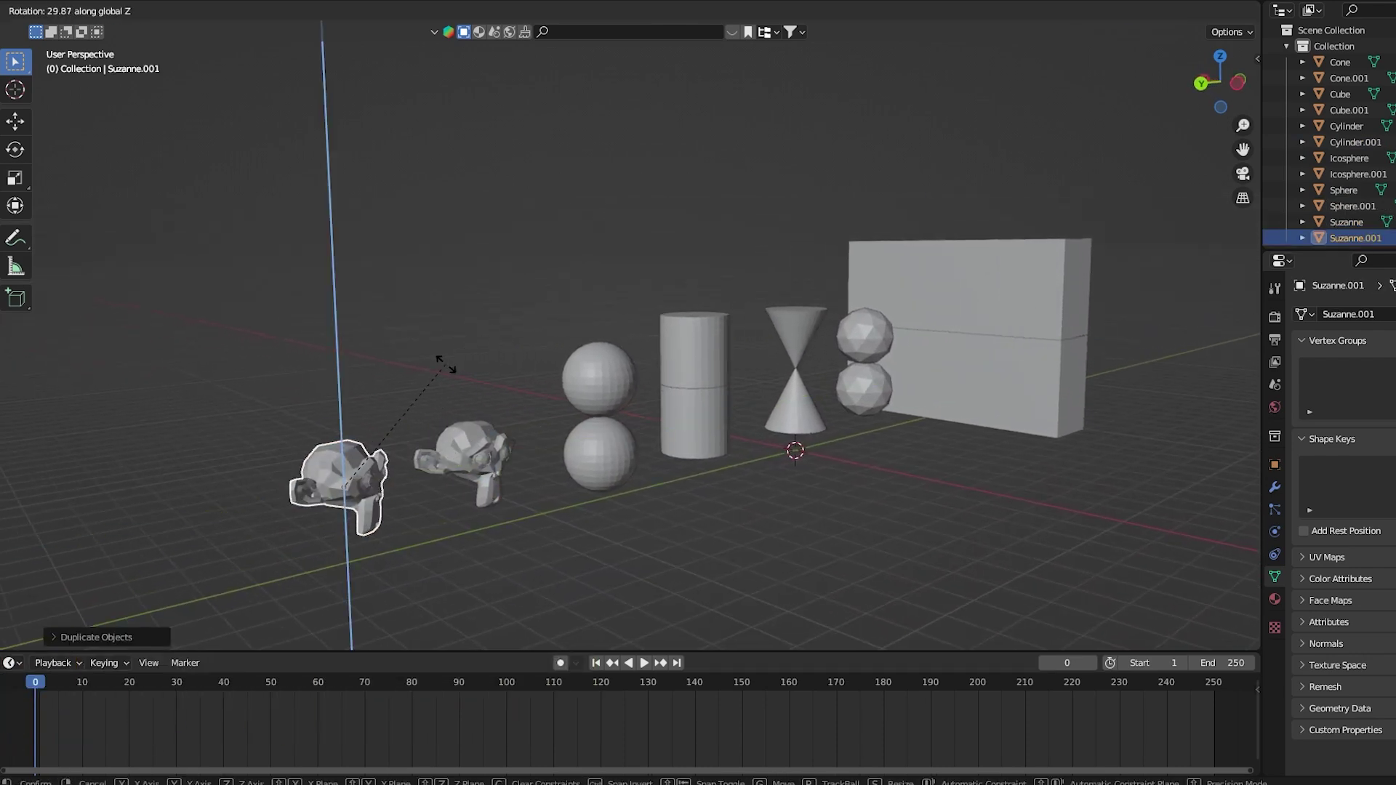
left_click(445, 364)
left_click(475, 448)
middle_click_drag(475, 447, 619, 461)
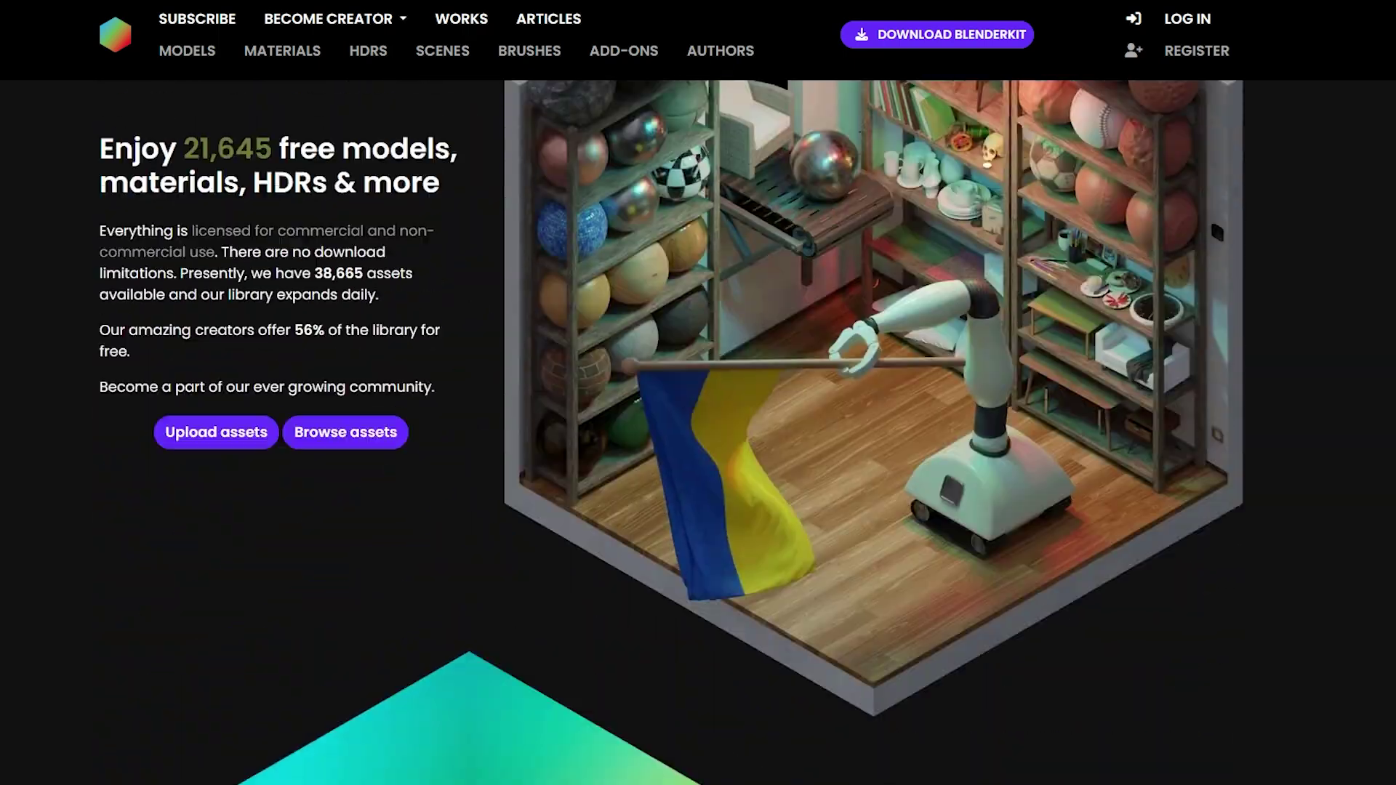
Switch to the BlenderKit website and browse its water, fire and grass materials.
left_click(282, 53)
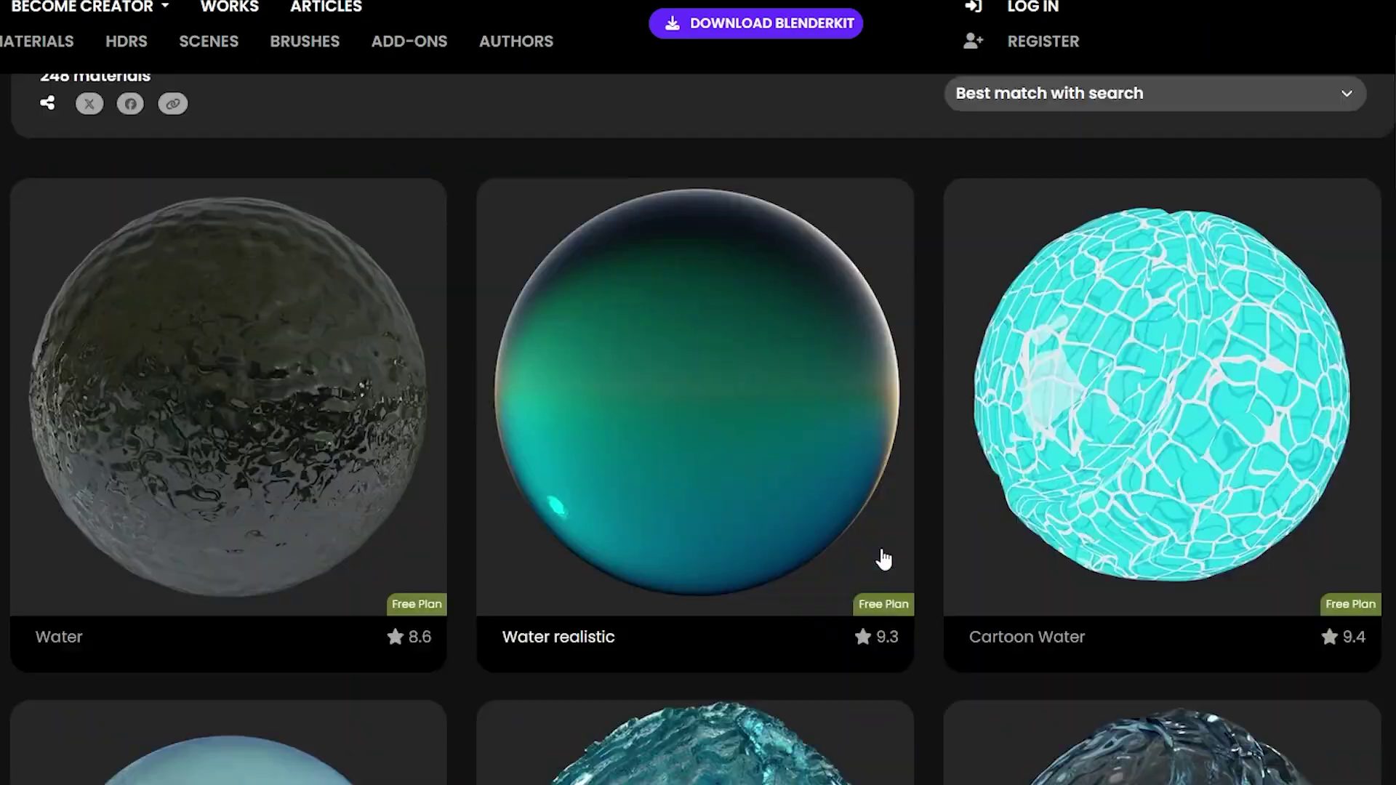
scroll(881, 571, "down", 10)
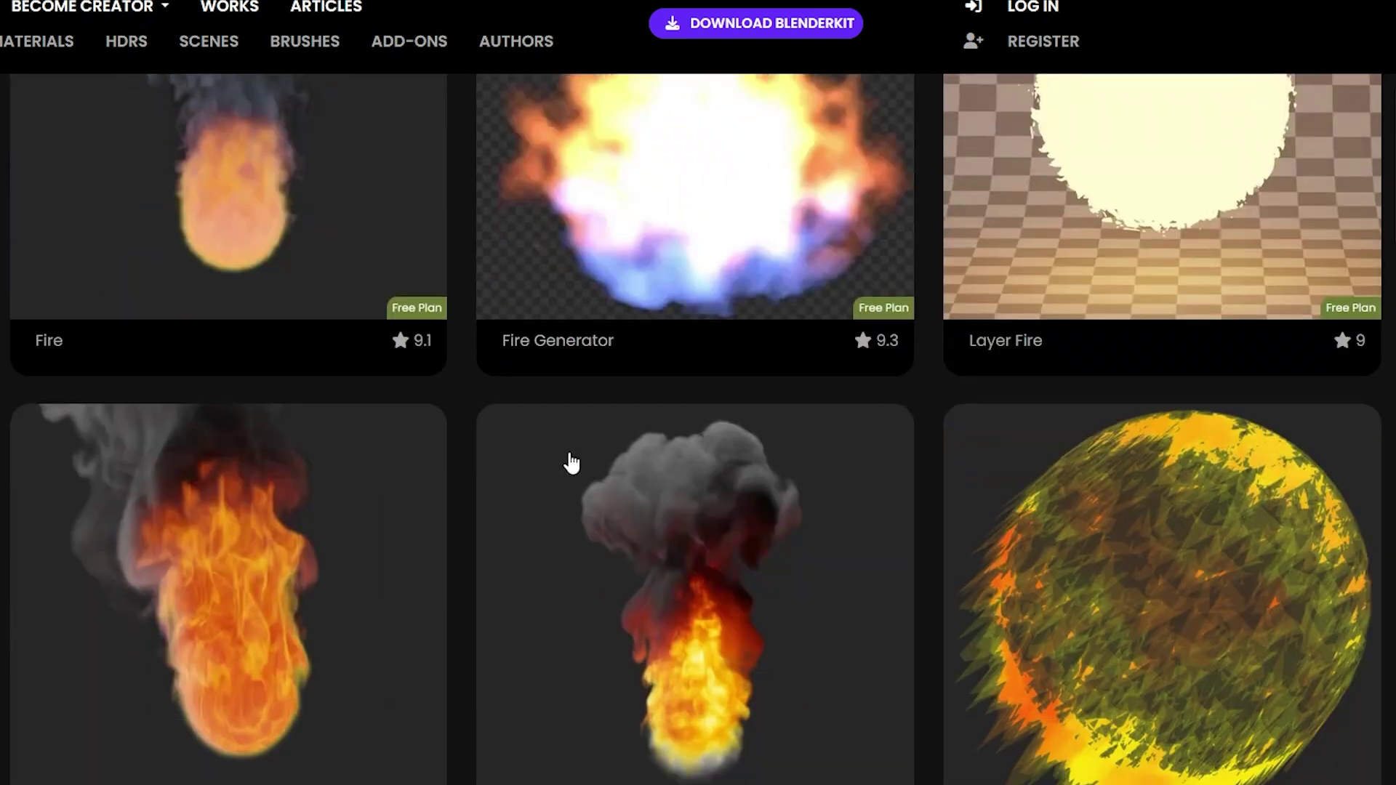
scroll(570, 461, "down", 15)
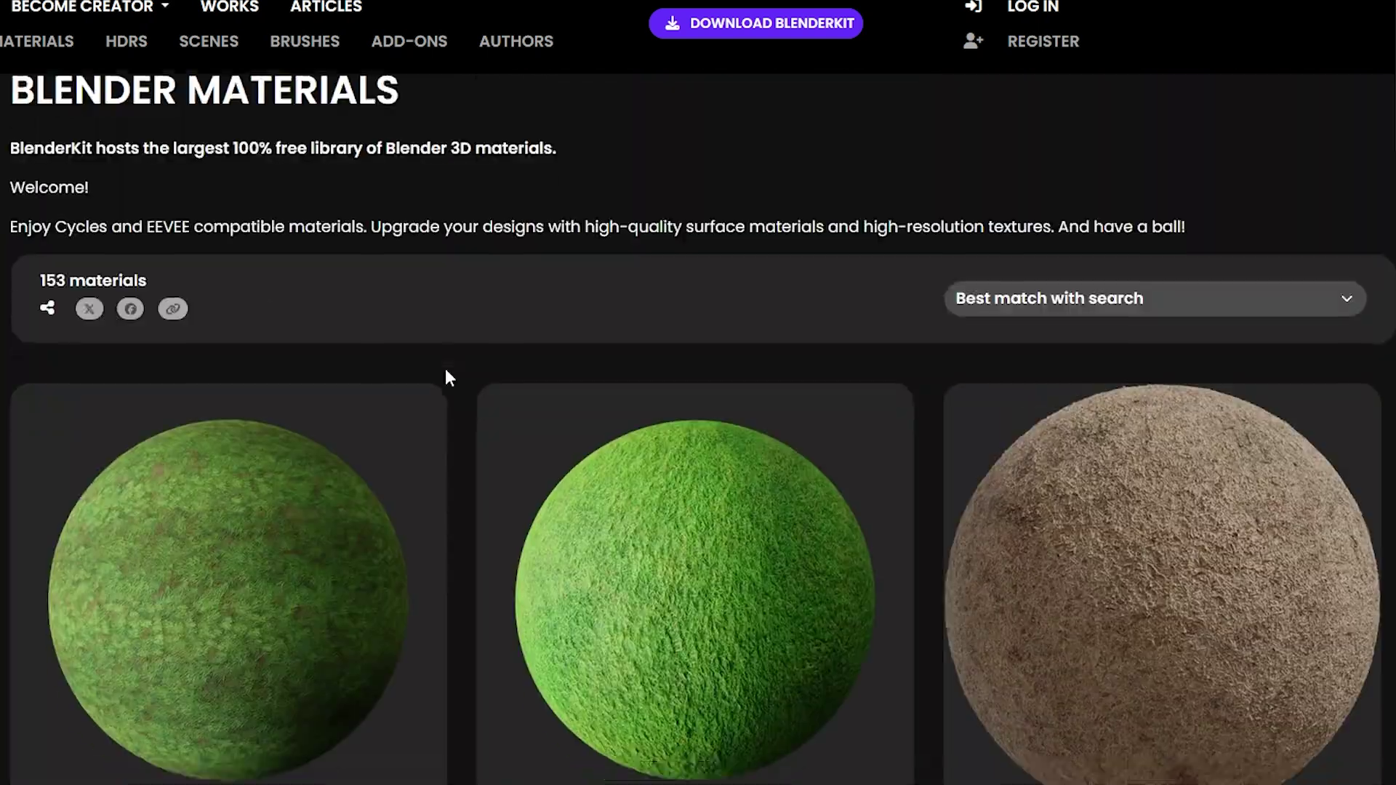
scroll(440, 374, "down", 15)
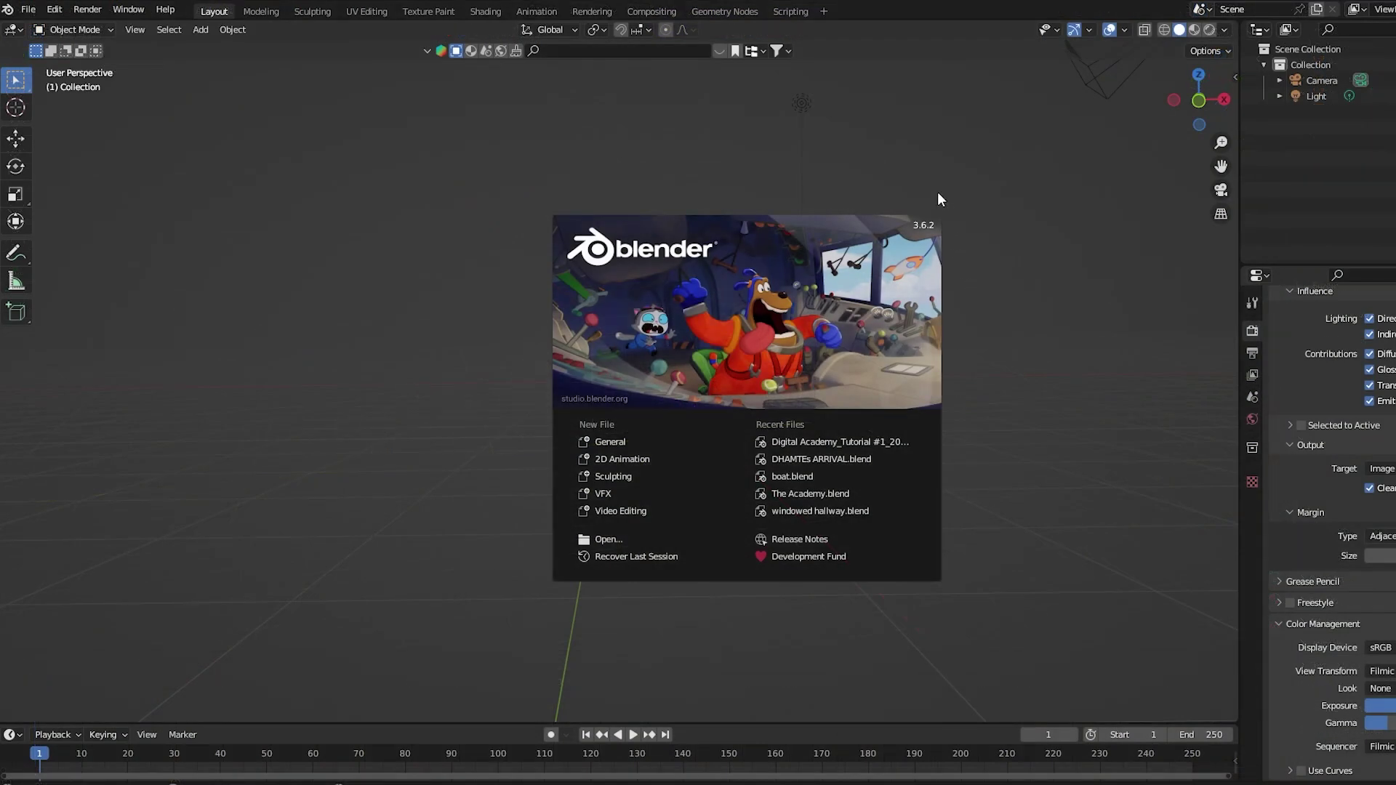
Switch back to Blender and dismiss the splash screen to work in the empty scene.
left_click(1161, 444)
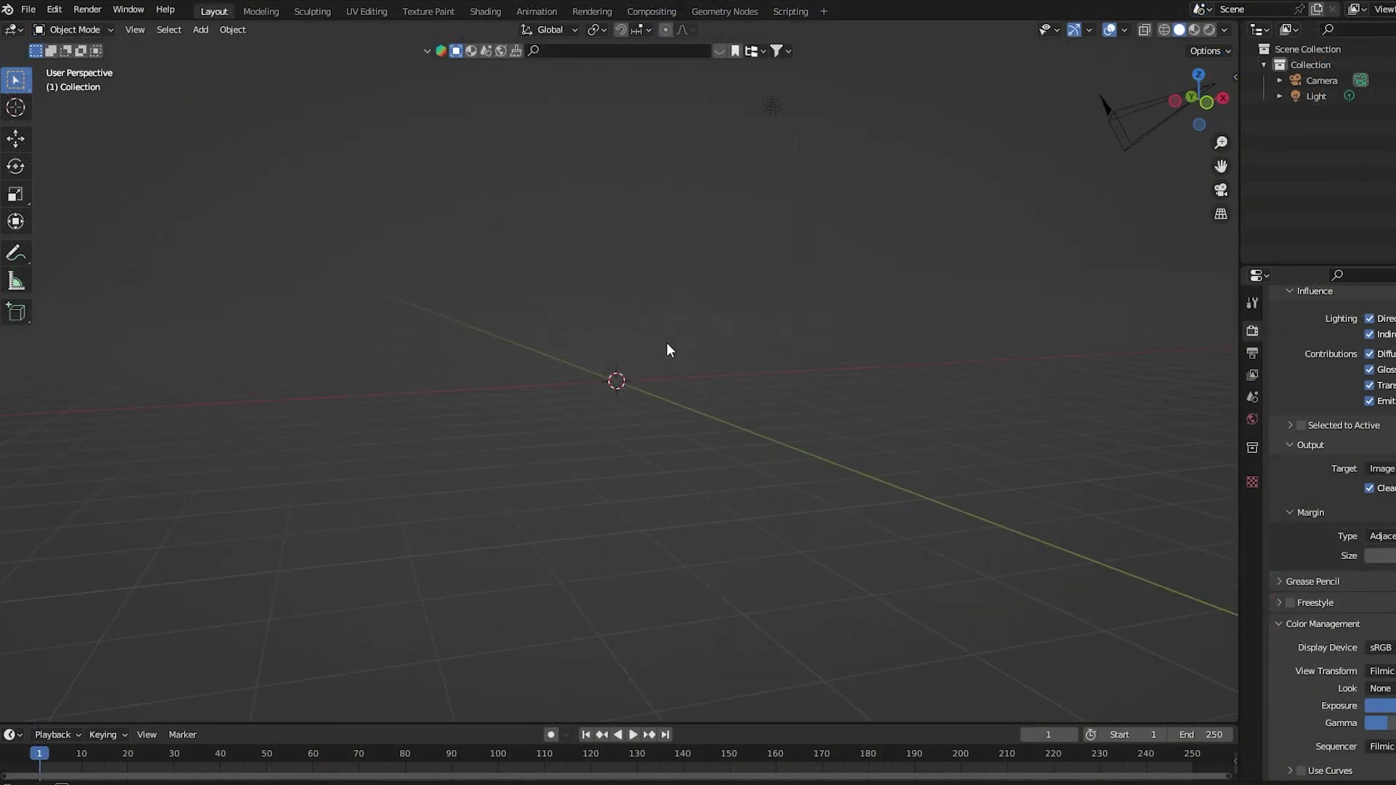
middle_click_drag(669, 350, 803, 365)
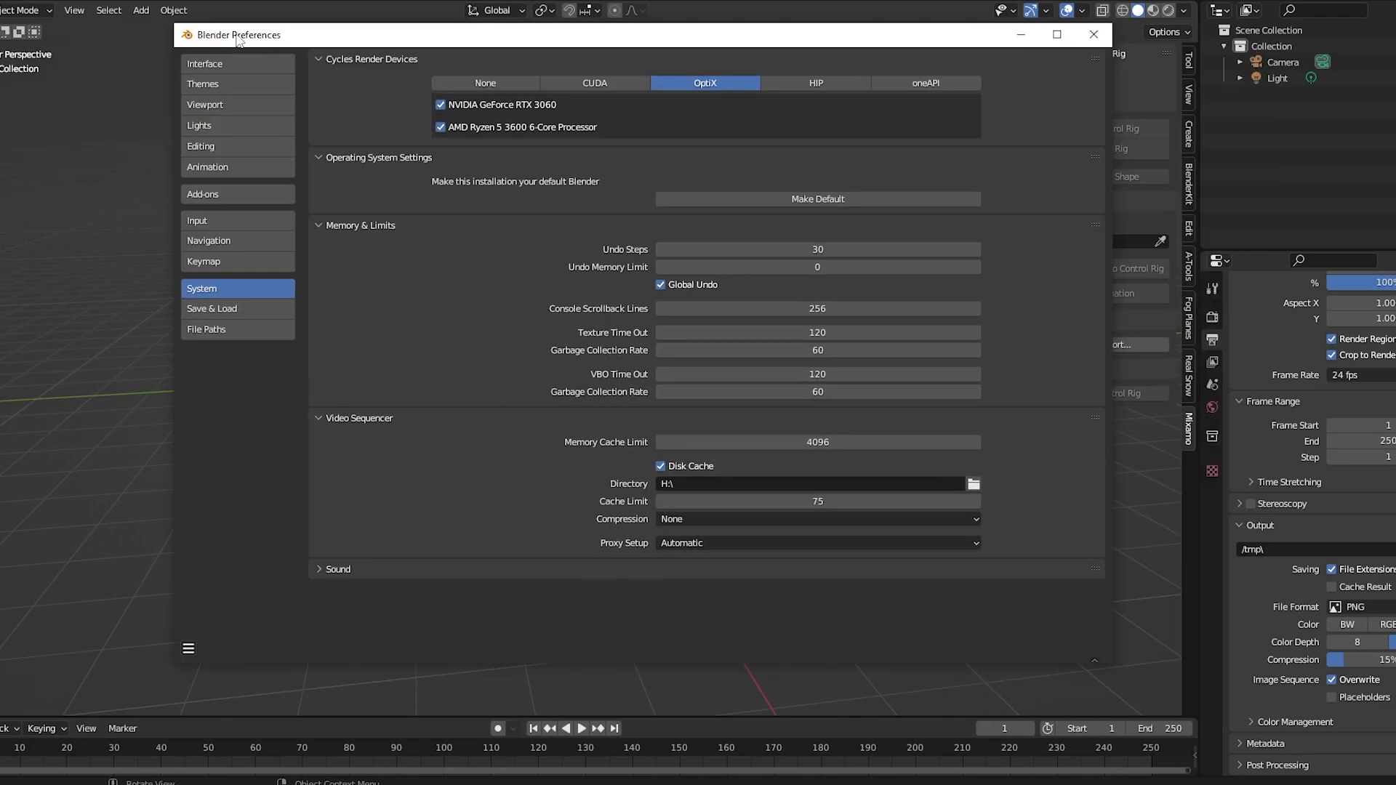
Review the Interface preferences and the Themes sections, including User Interface, Text Style, Bone Color Sets and 3D Viewport.
left_click(239, 65)
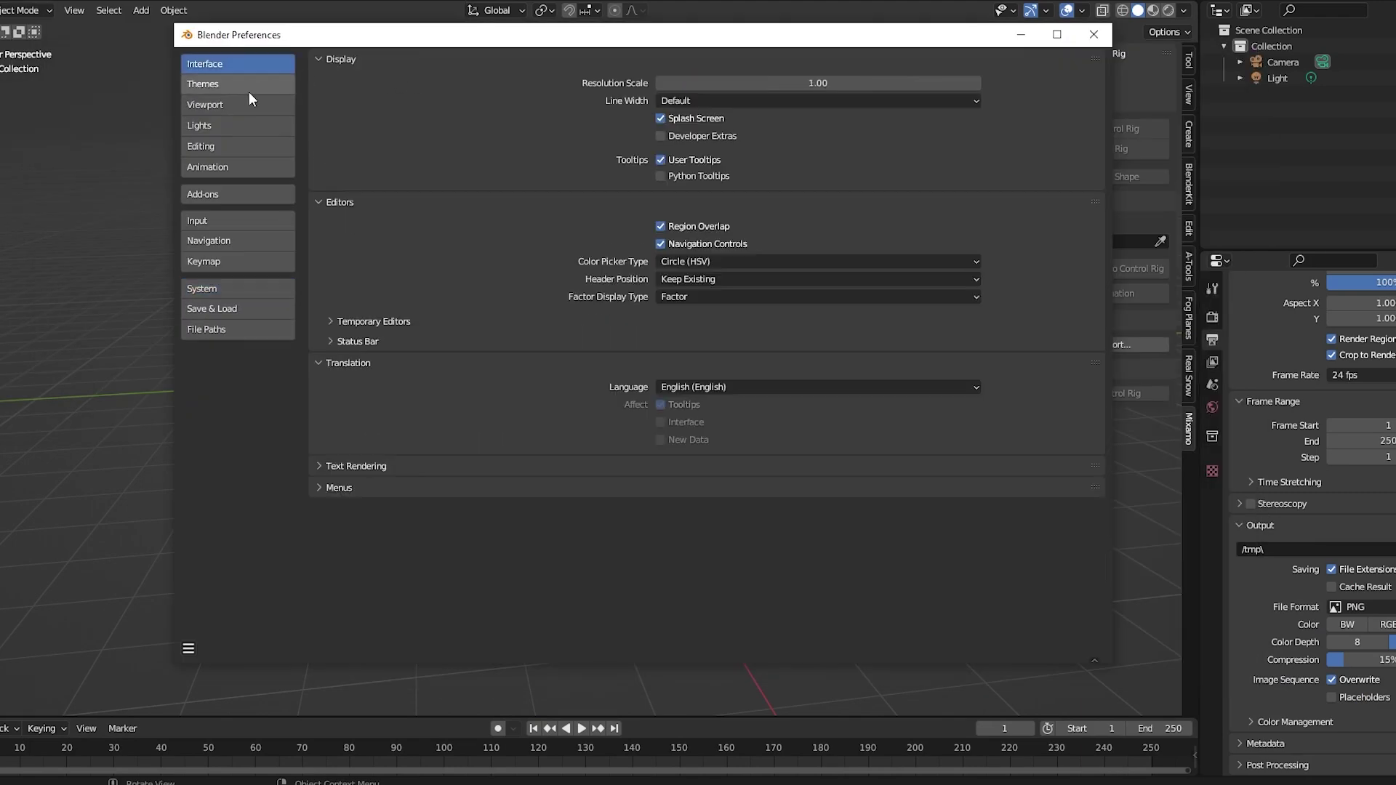
left_click(248, 88)
left_click(318, 88)
left_click(321, 109, "ctrl")
left_click(320, 109)
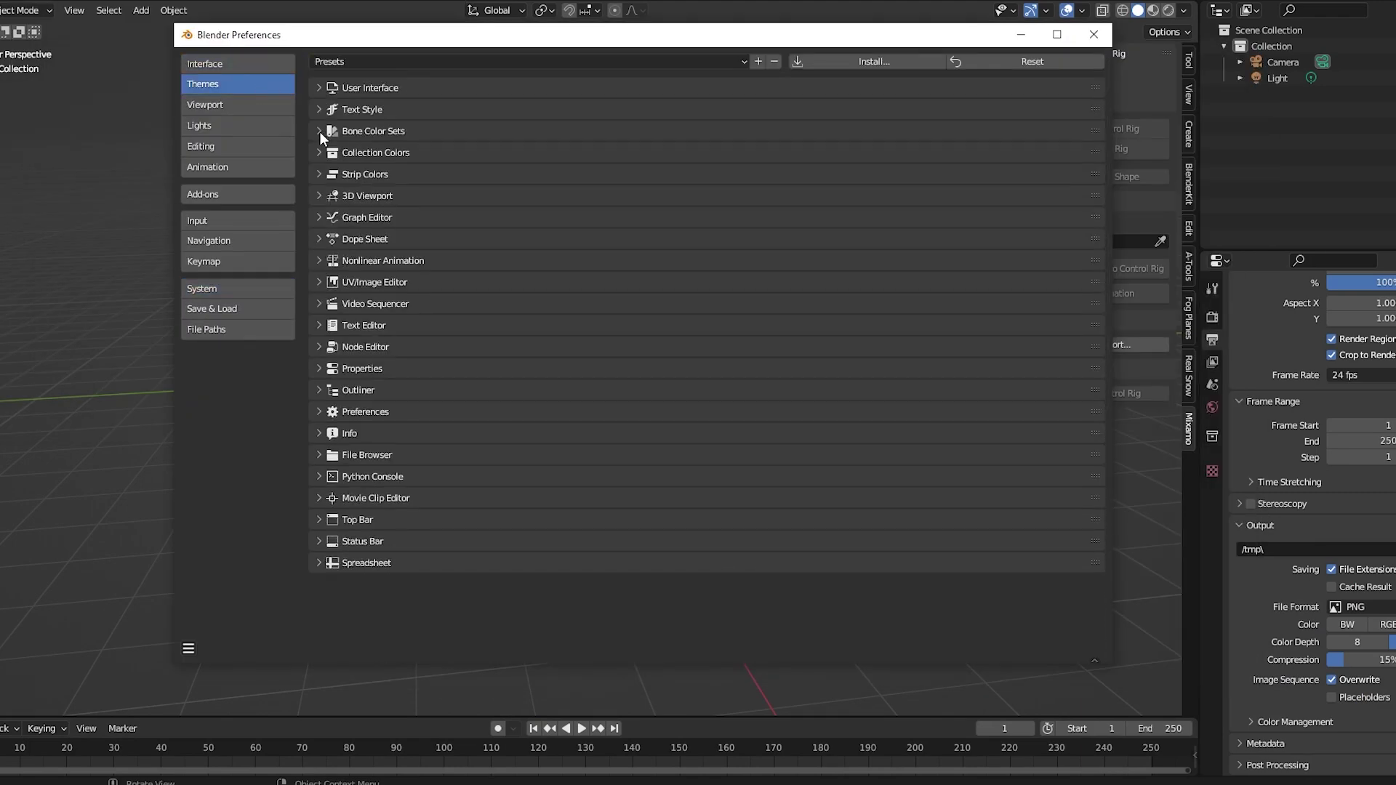
left_click(320, 132)
scroll(378, 198, "down", 10)
scroll(376, 195, "up", 10)
left_click(320, 131)
left_click(319, 195)
left_click(318, 216, "ctrl")
left_click(320, 217)
left_click(319, 390)
Look through the Viewport and Editing preferences and the full list of add-ons.
left_click(206, 107)
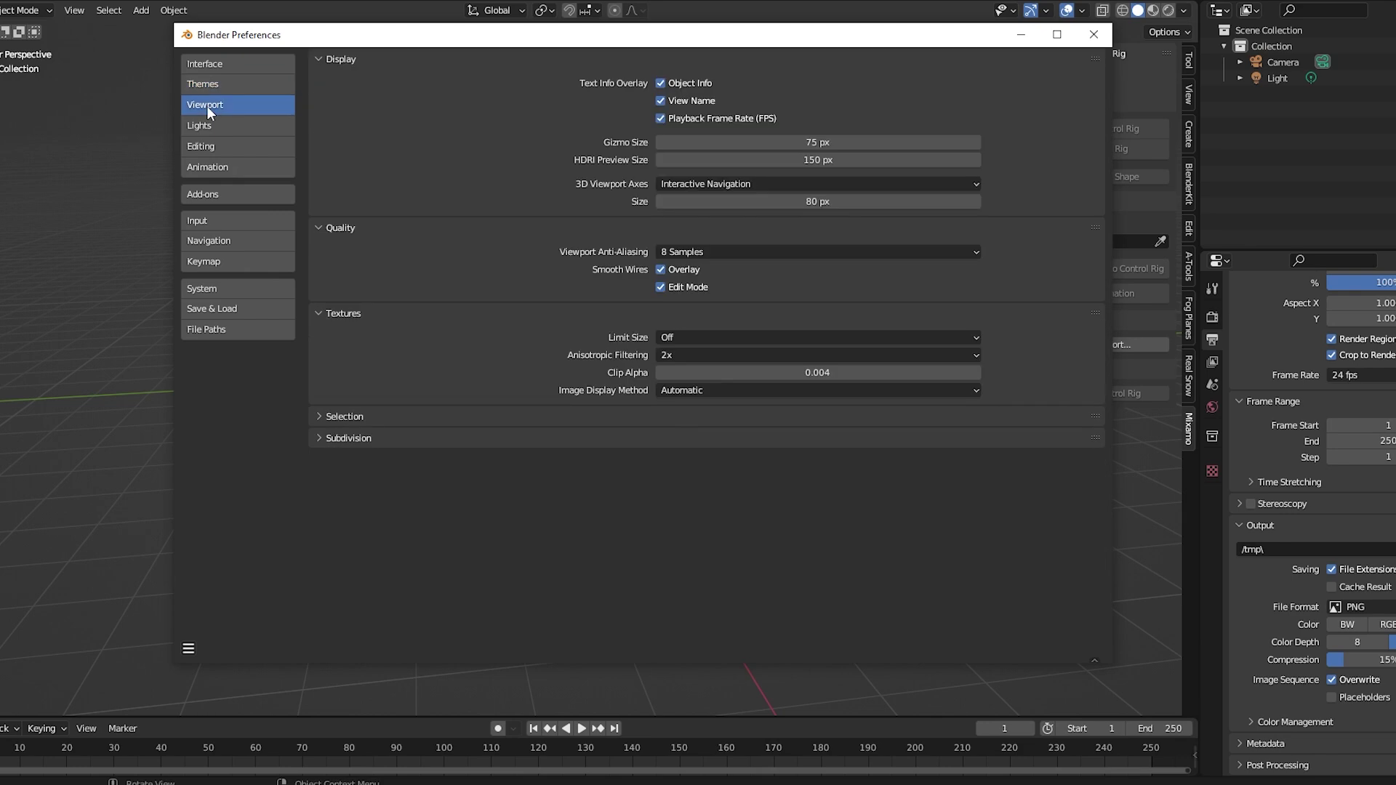
left_click(222, 148)
left_click(211, 194)
scroll(575, 198, "down", 20)
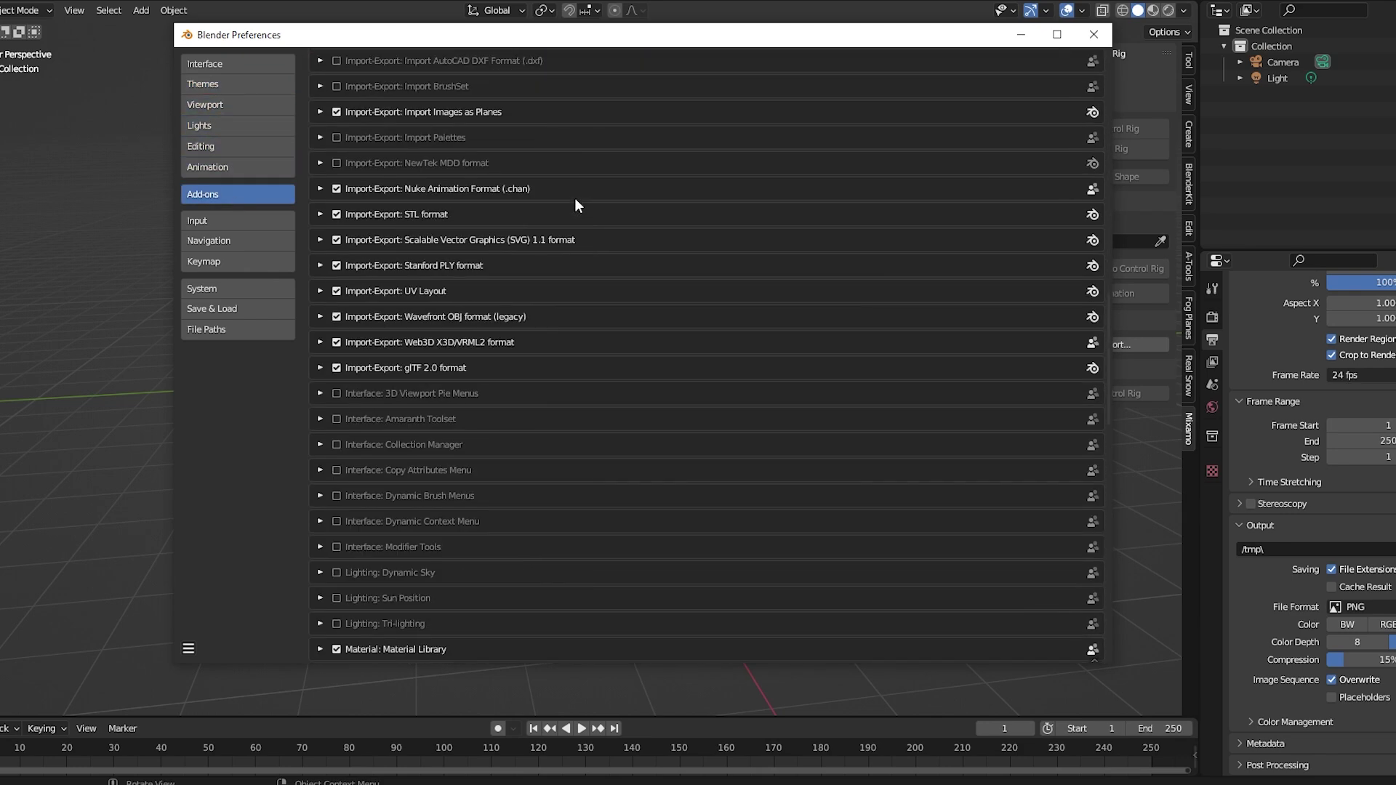
scroll(1051, 567, "up", 20)
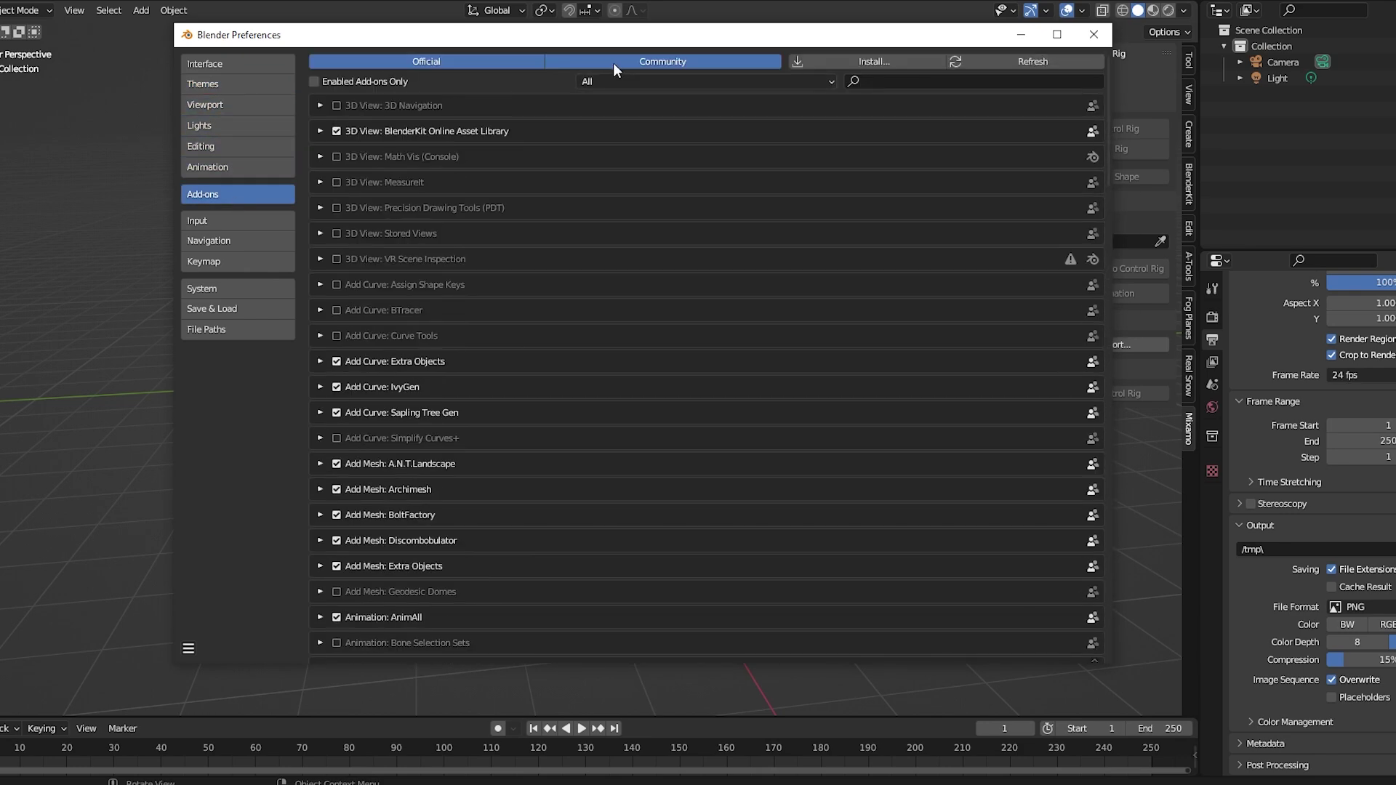
Compare the add-ons list with the Community and Enabled Add-ons Only filters switched on and off.
left_click(653, 61)
left_click(652, 61)
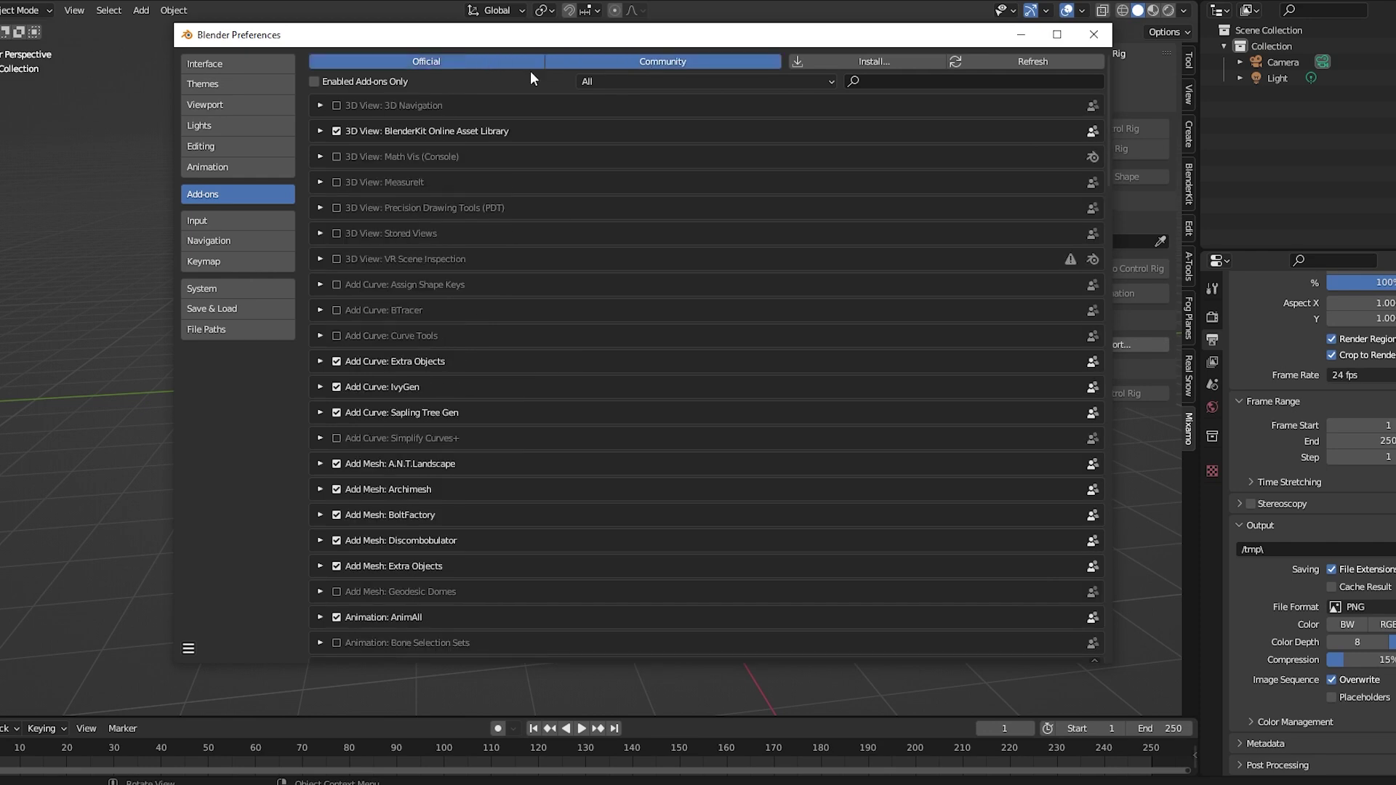
left_click(318, 85)
left_click(319, 85)
left_click(319, 86)
left_click(318, 85)
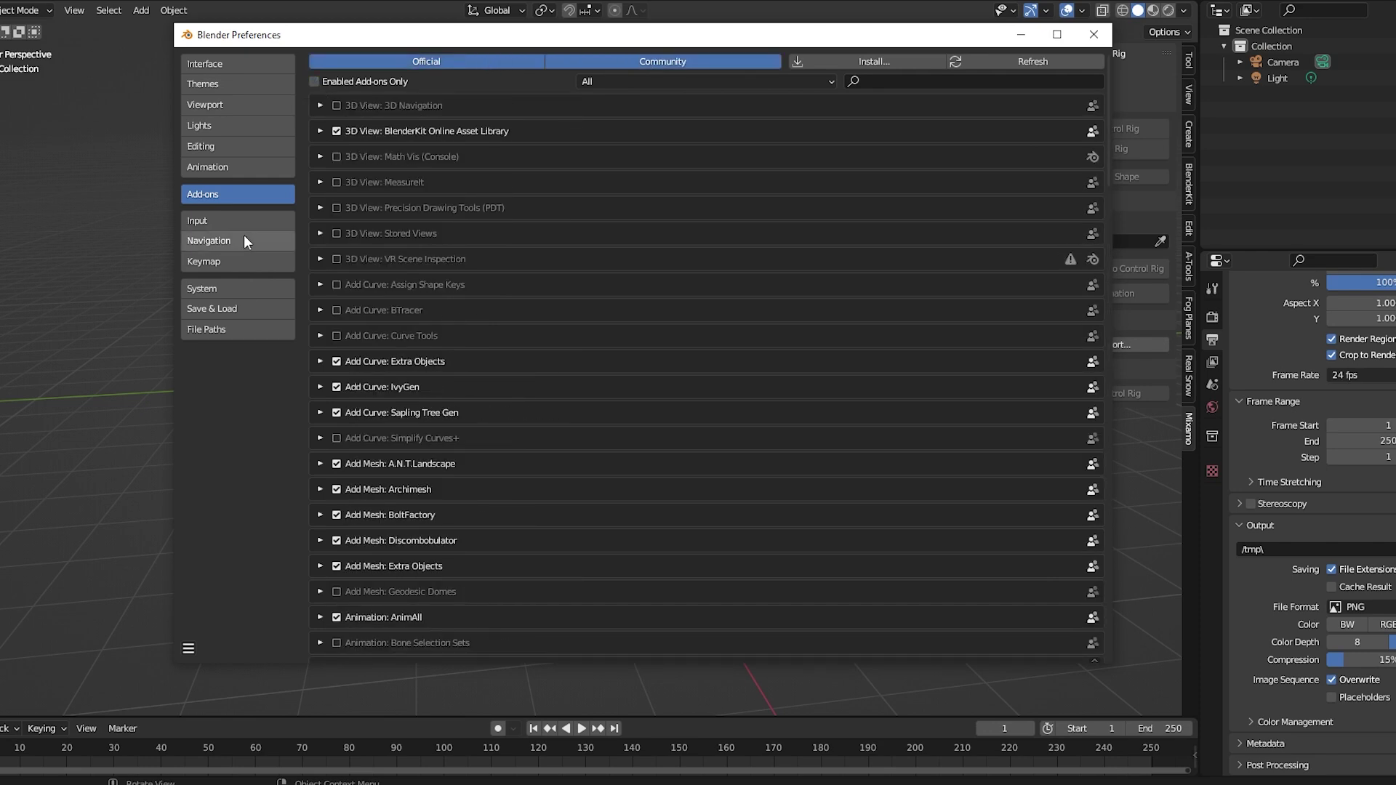
Look through the Navigation preferences and the shortcuts listed in the Keymap preferences.
left_click(244, 240)
left_click(238, 262)
left_click(397, 492)
scroll(502, 466, "down", 15)
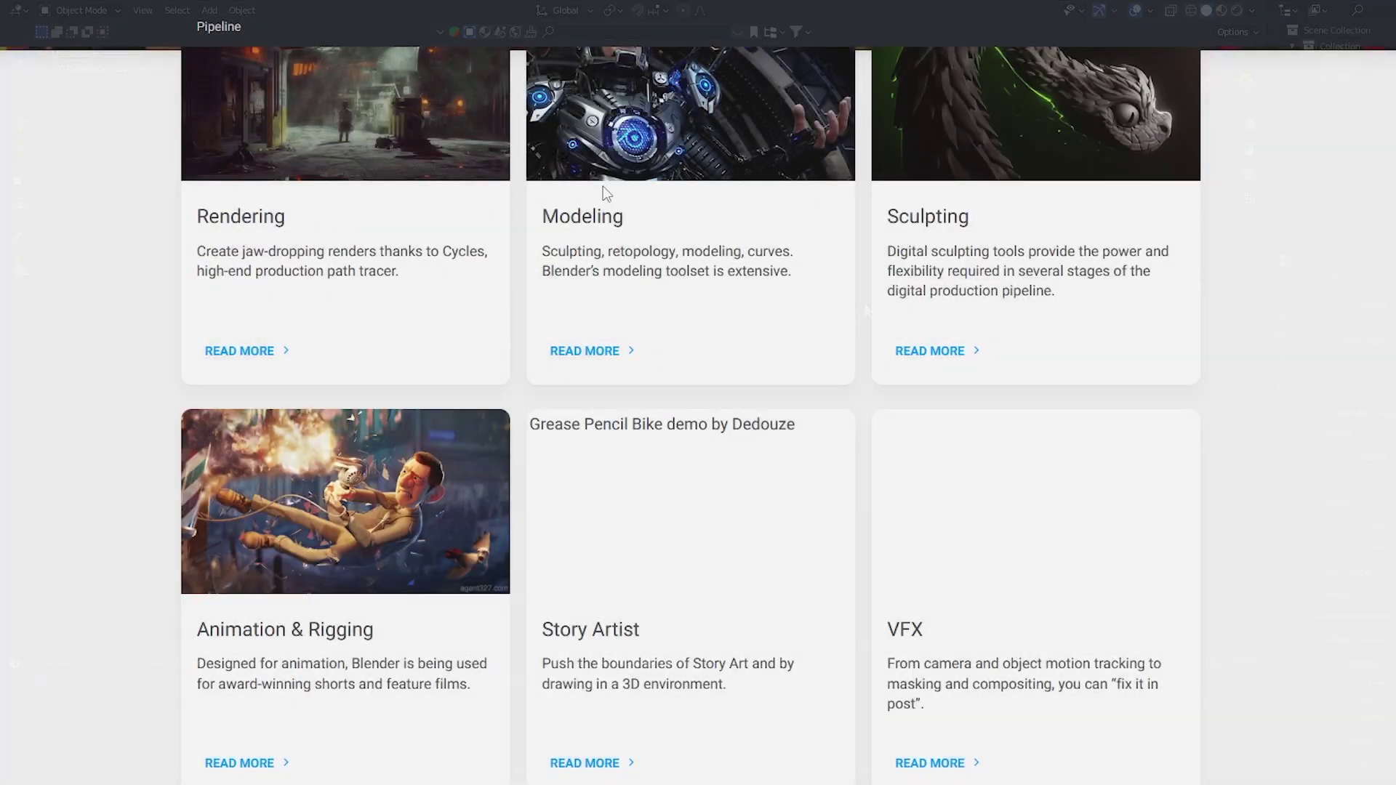
Switch to the Blender website, browse the Features overview and the Simulation page, and return to the overview.
scroll(604, 186, "down", 7)
scroll(514, 269, "down", 6)
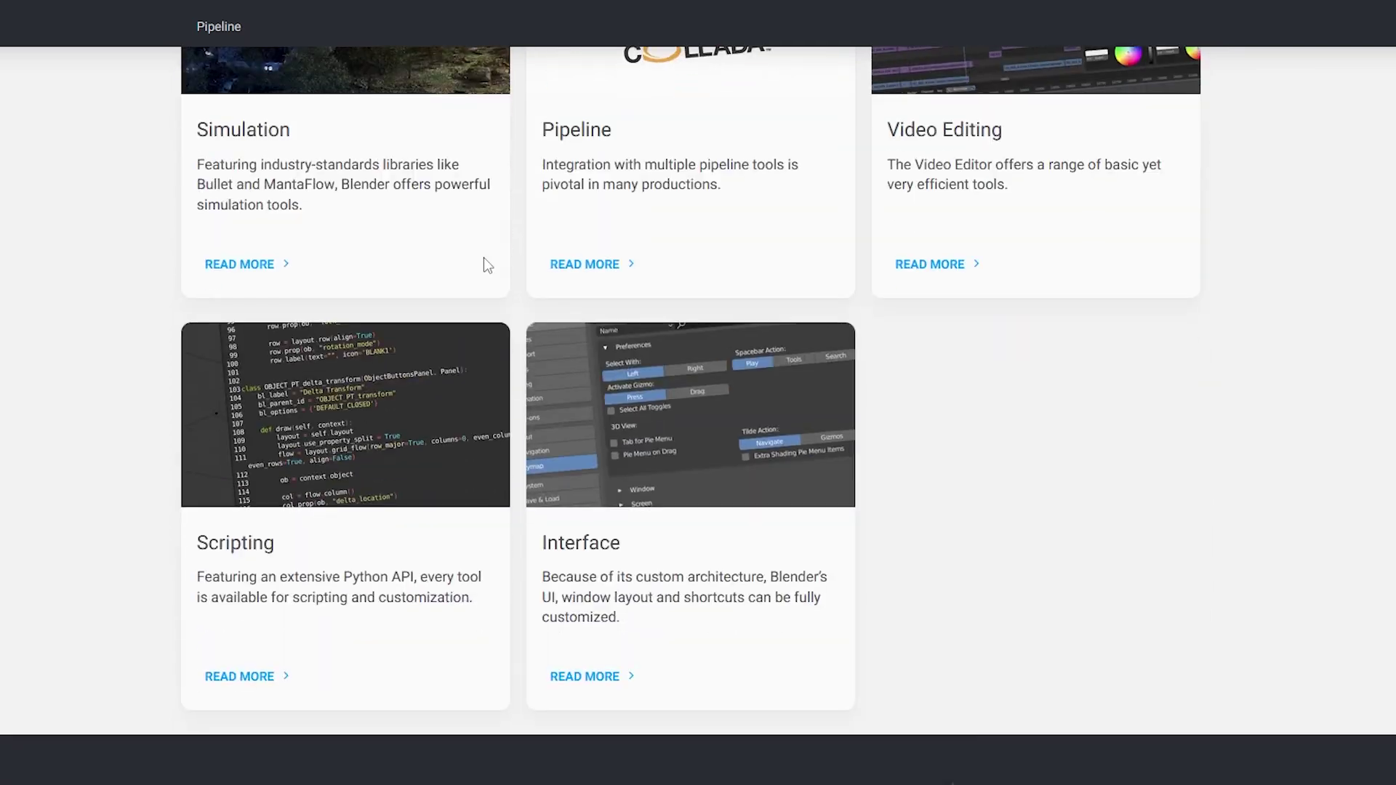
scroll(483, 262, "up", 3)
left_click(364, 233)
scroll(757, 278, "down", 10)
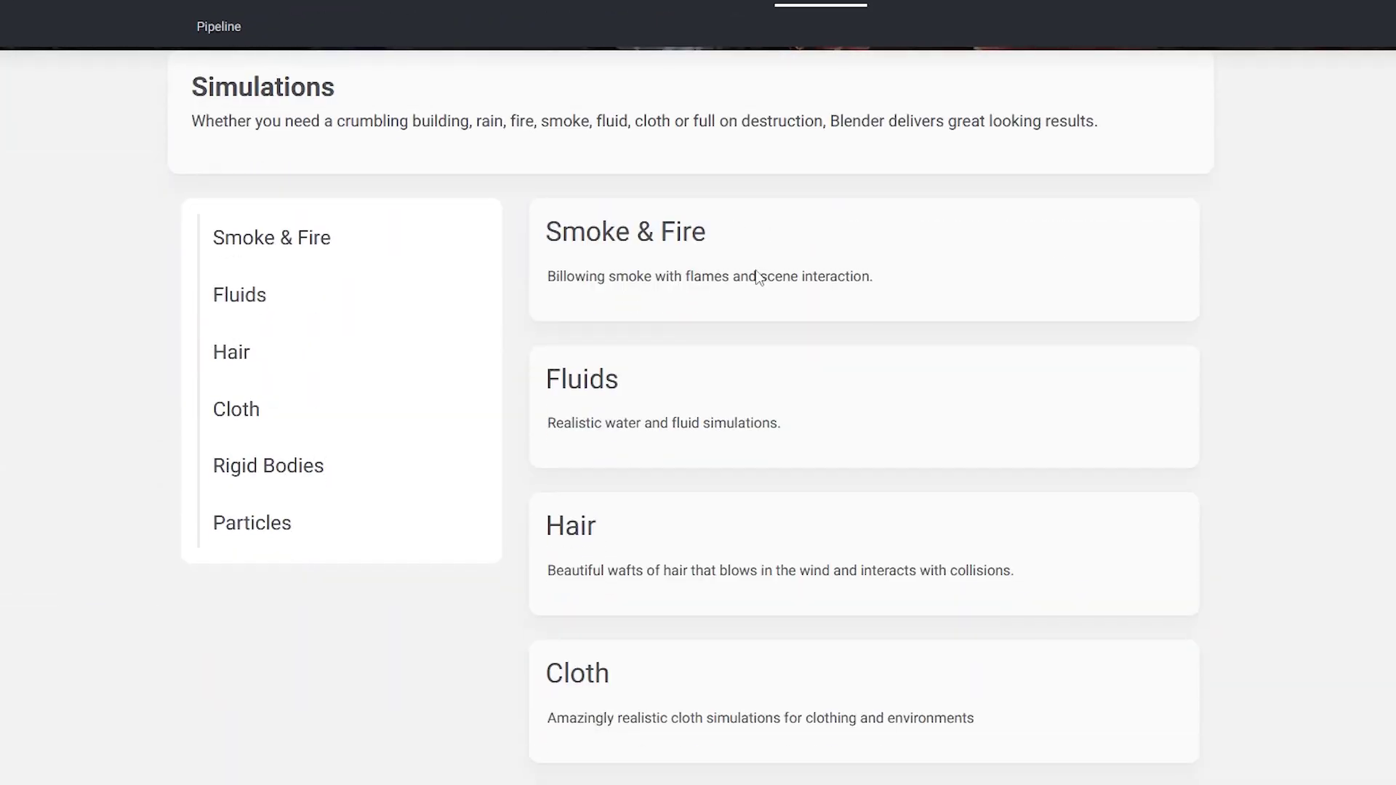
scroll(759, 277, "up", 2)
scroll(756, 271, "up", 1)
key("alt+Left")
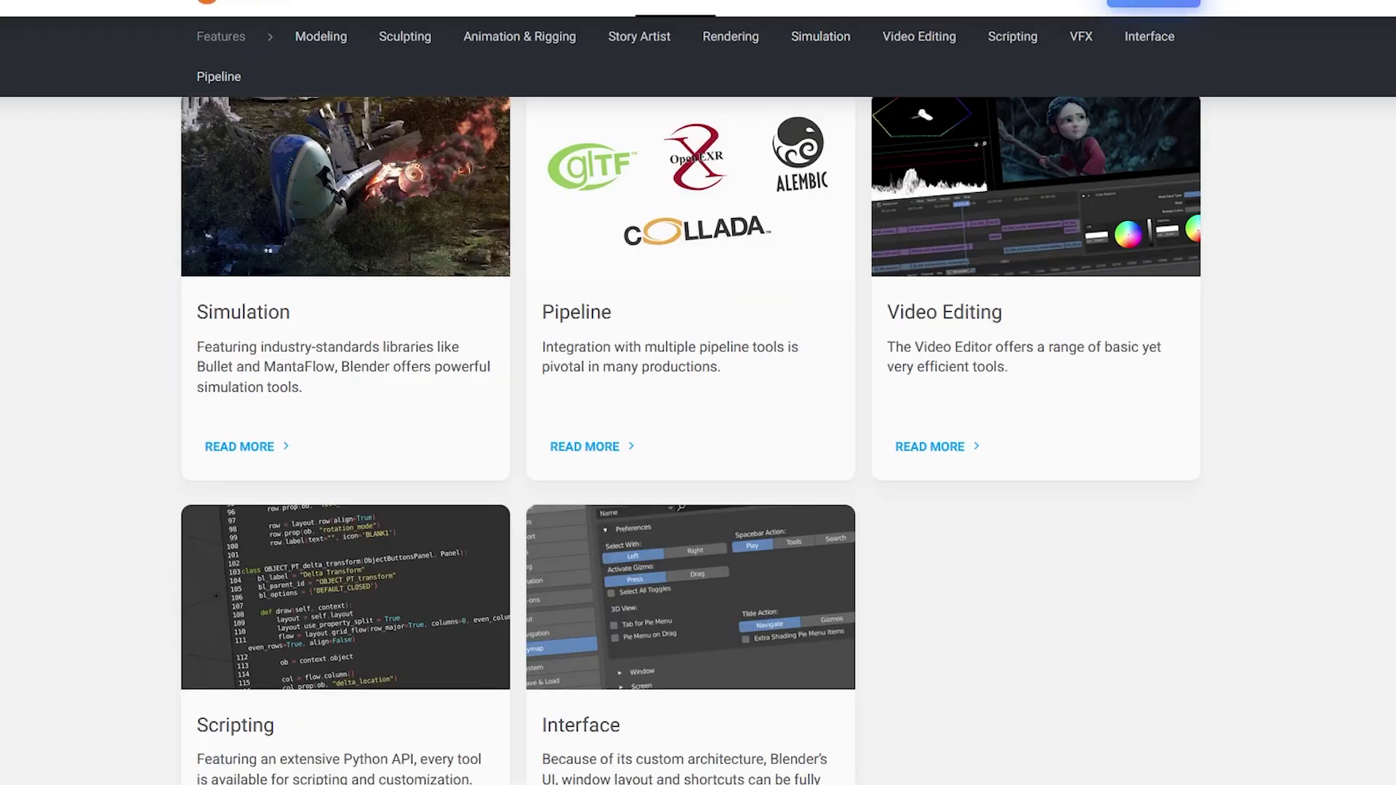
Read the Animation & Rigging feature page and return to the Features overview.
scroll(1129, 562, "up", 5)
scroll(992, 375, "up", 3)
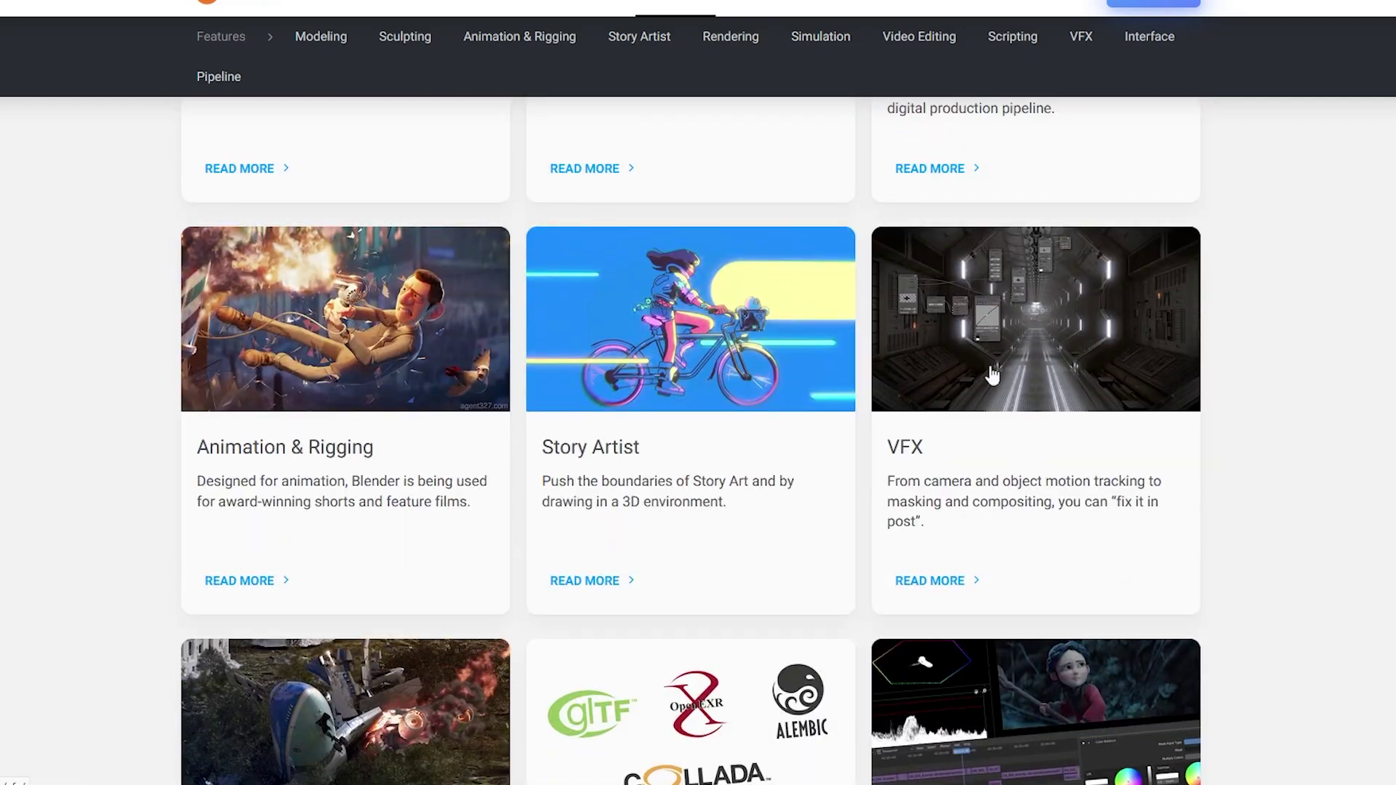
left_click(360, 312)
scroll(630, 298, "down", 12)
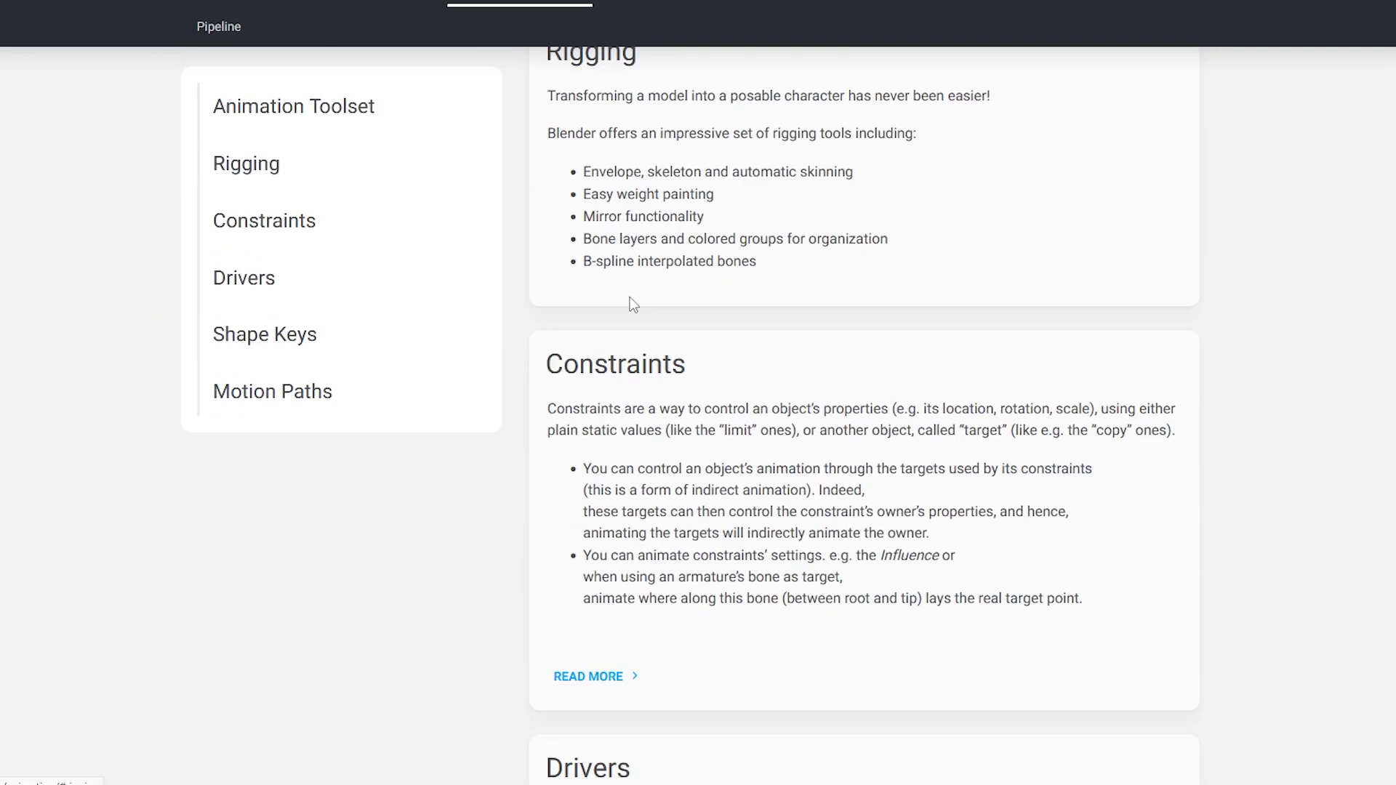
scroll(629, 297, "down", 12)
key("alt+Left")
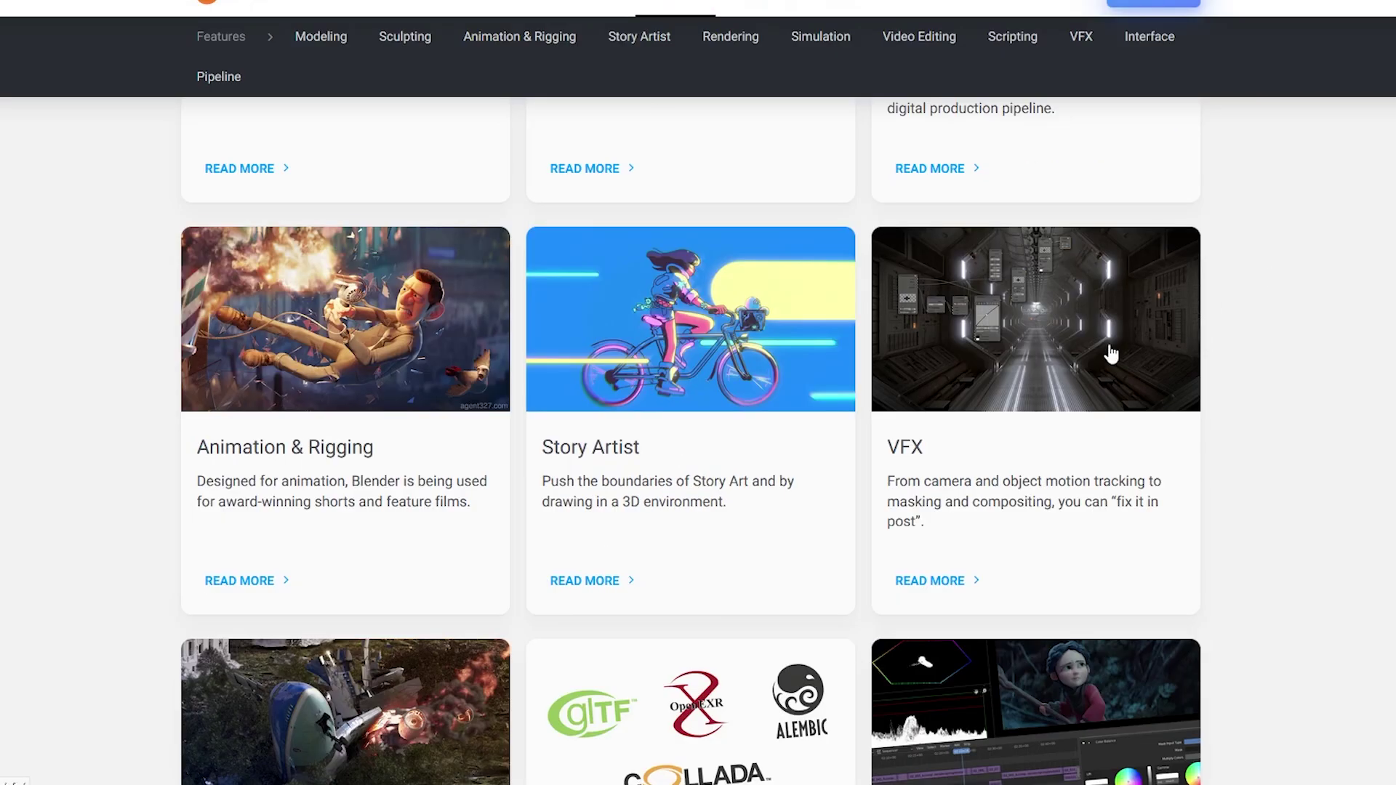
Open the VFX feature page and read through it.
left_click(1110, 354)
scroll(1113, 366, "down", 5)
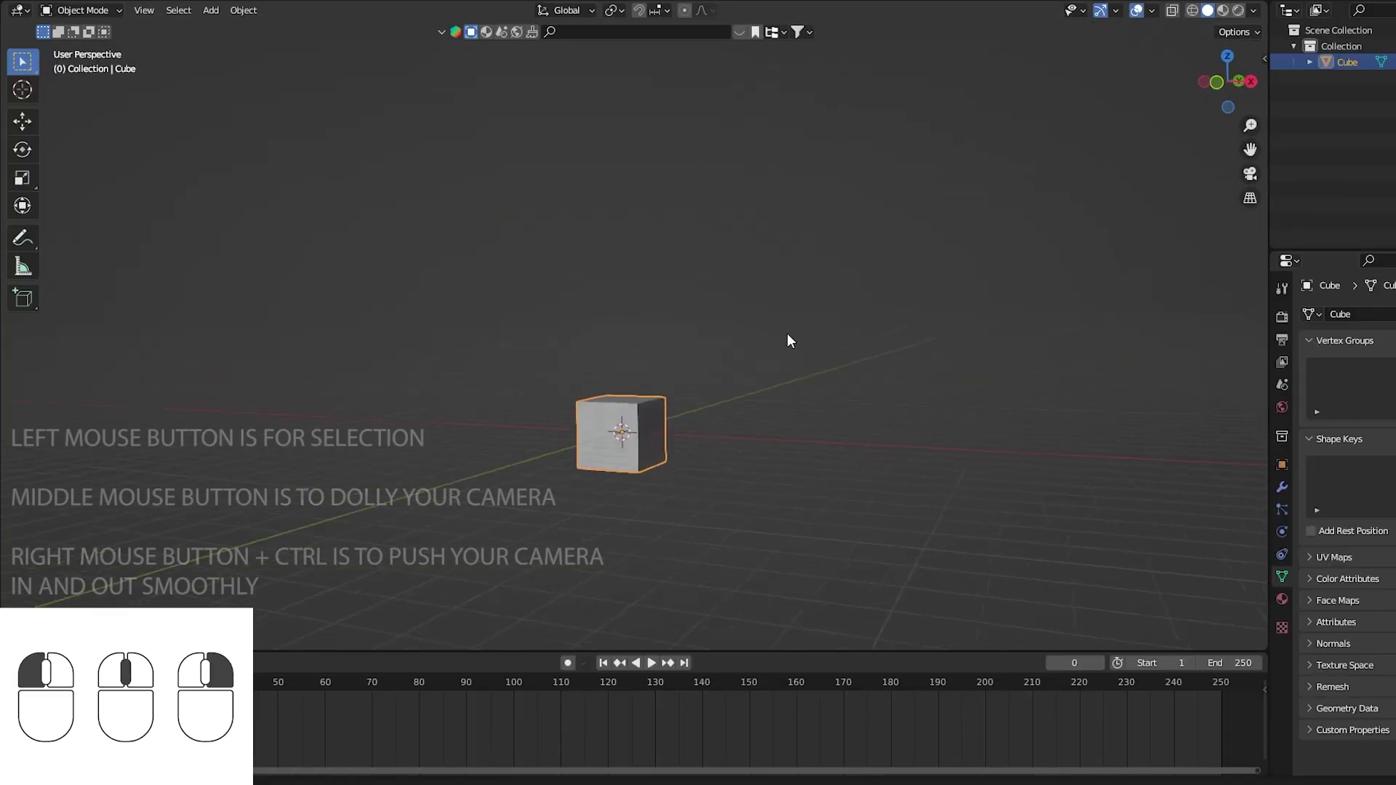
Switch back to Blender and move the cube up along the Z axis, slightly above the grid floor.
middle_click_drag(789, 341, 641, 527)
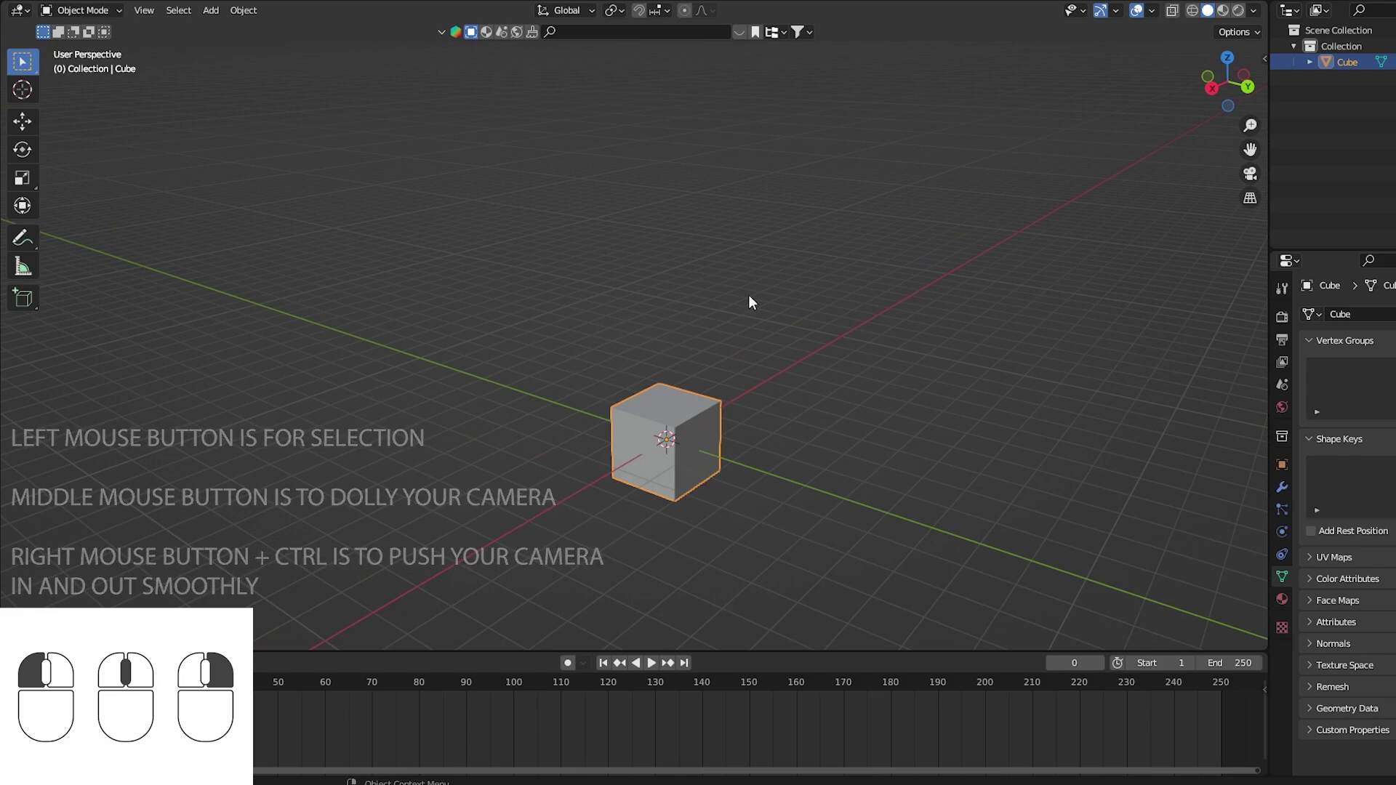
middle_click_drag(750, 298, 580, 312)
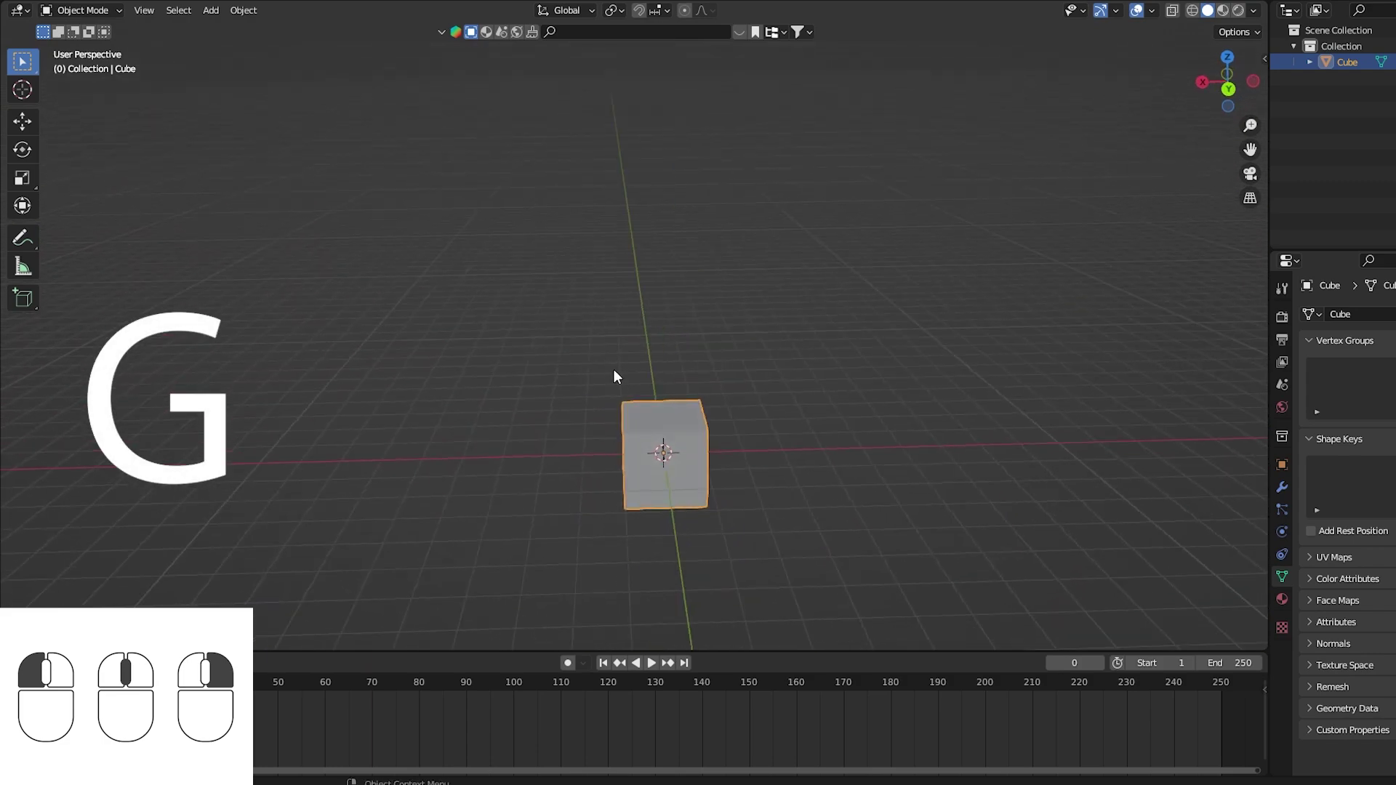
scroll(613, 371, "down", 2)
key("g")
key("z")
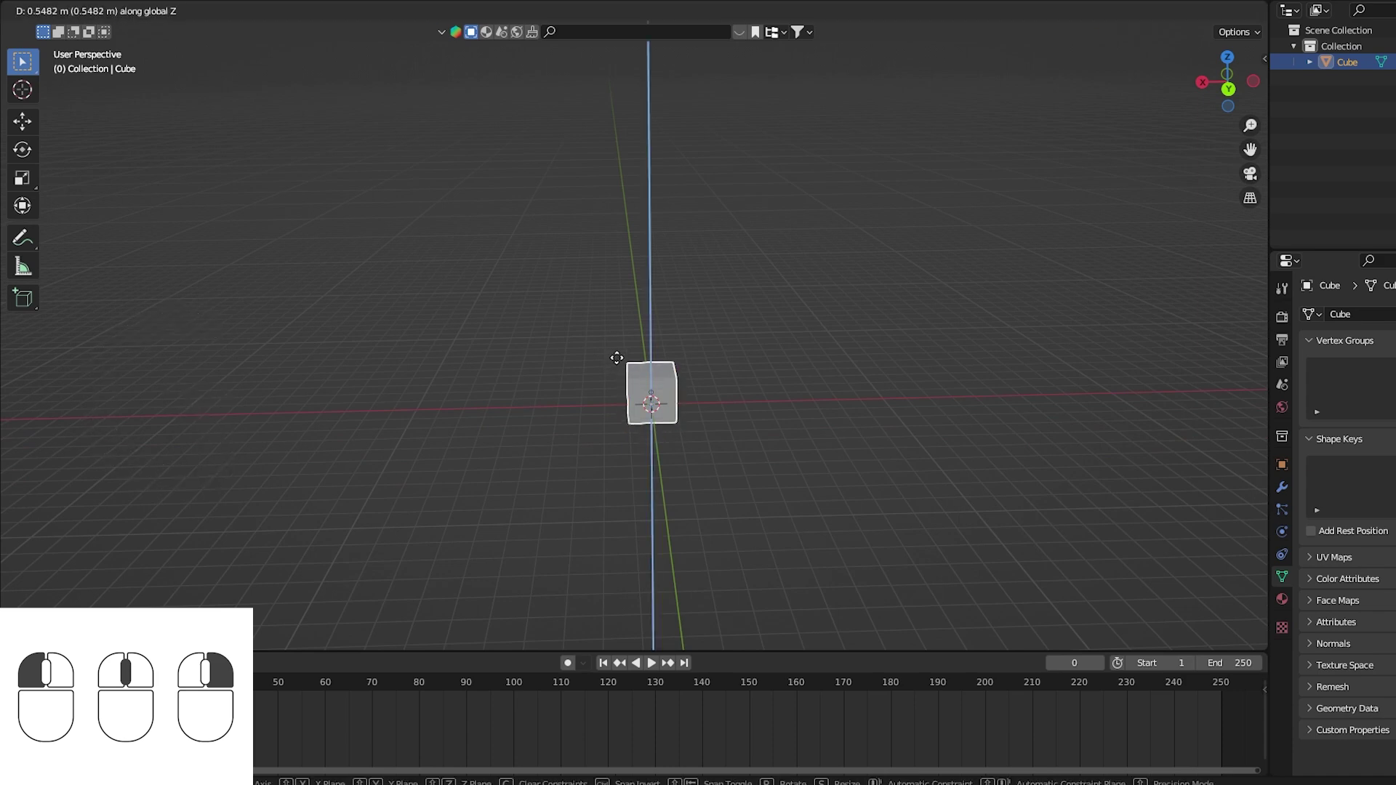
left_click(623, 328)
Examine the cube and the orientation of the coordinate axes from several sides.
middle_click_drag(623, 328, 726, 338)
scroll(648, 374, "up", 3)
middle_click_drag(647, 374, 748, 377)
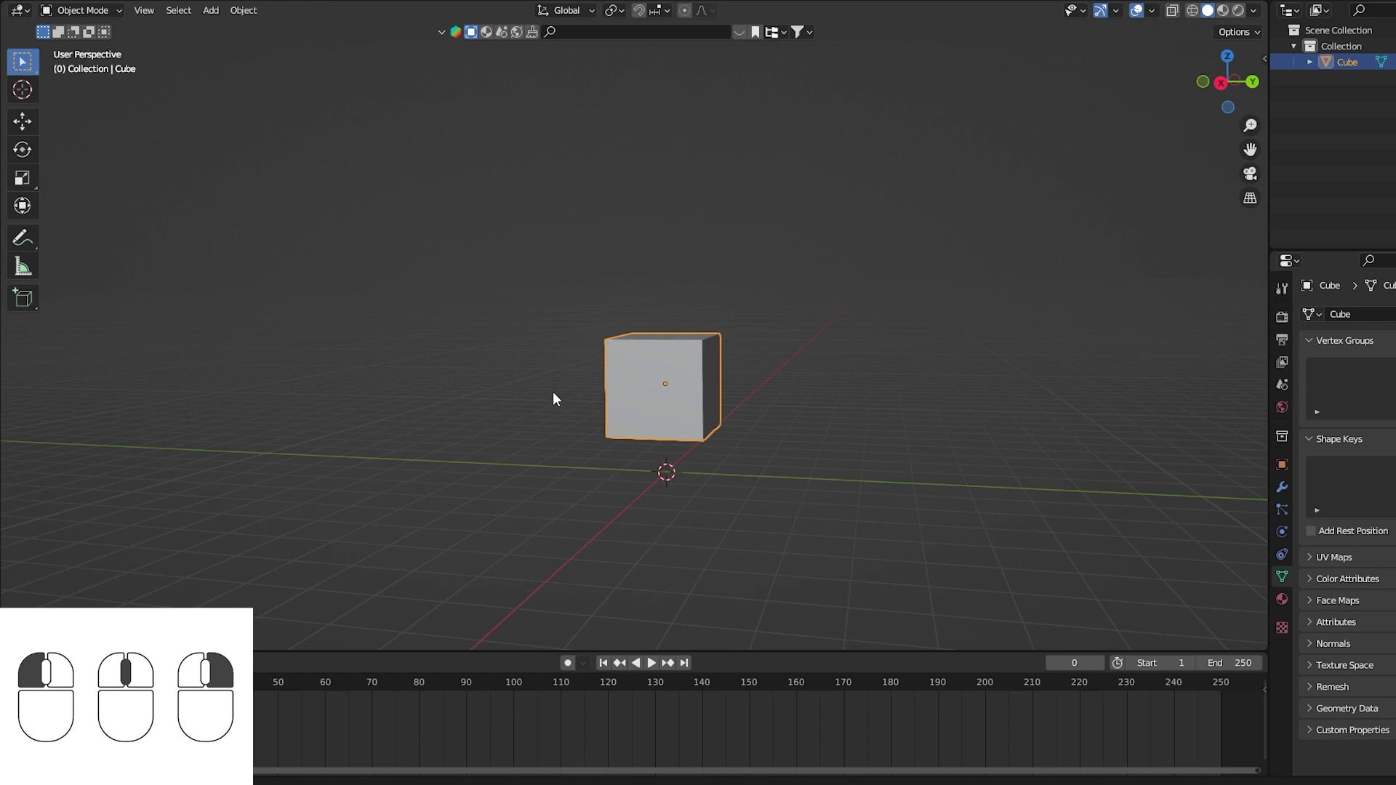
middle_click_drag(552, 391, 664, 387)
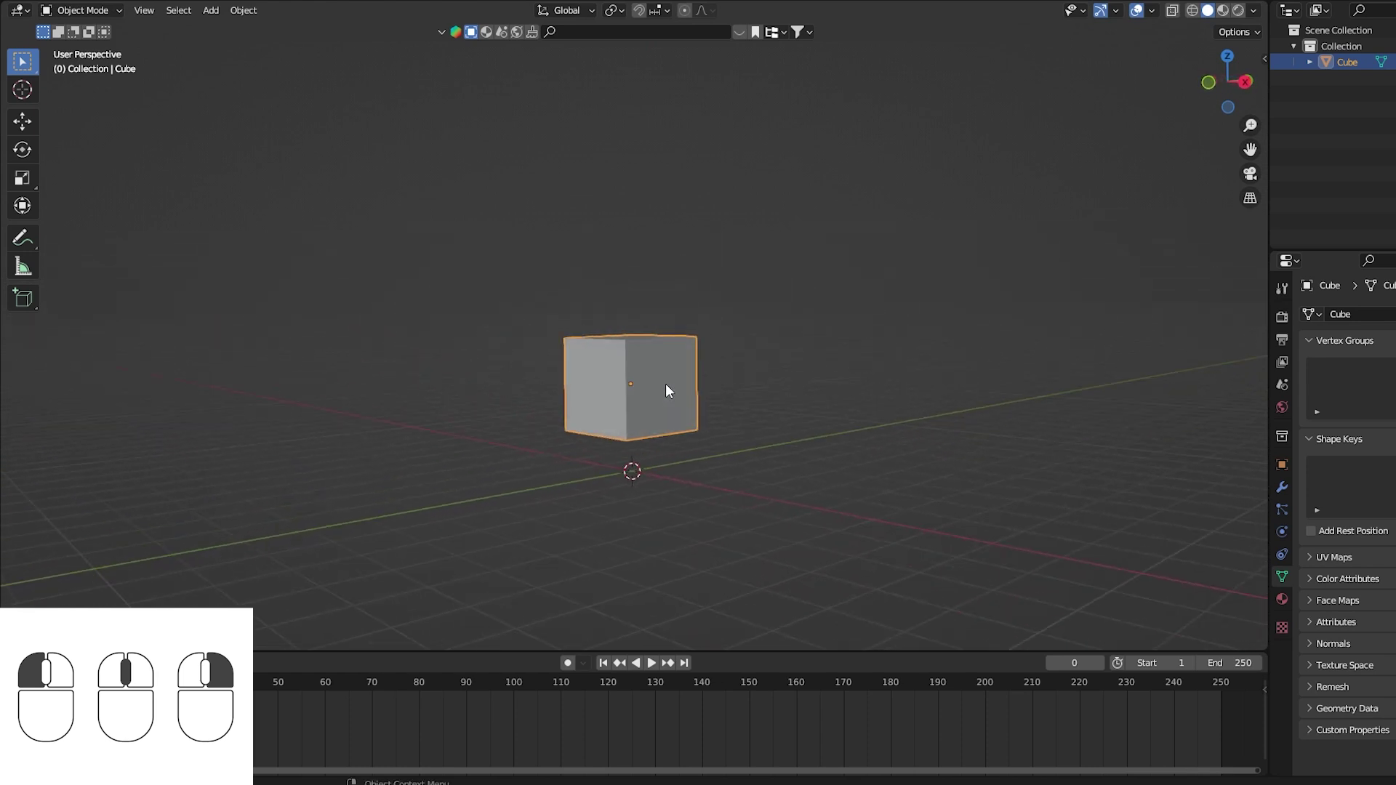
middle_click_drag(574, 395, 634, 361)
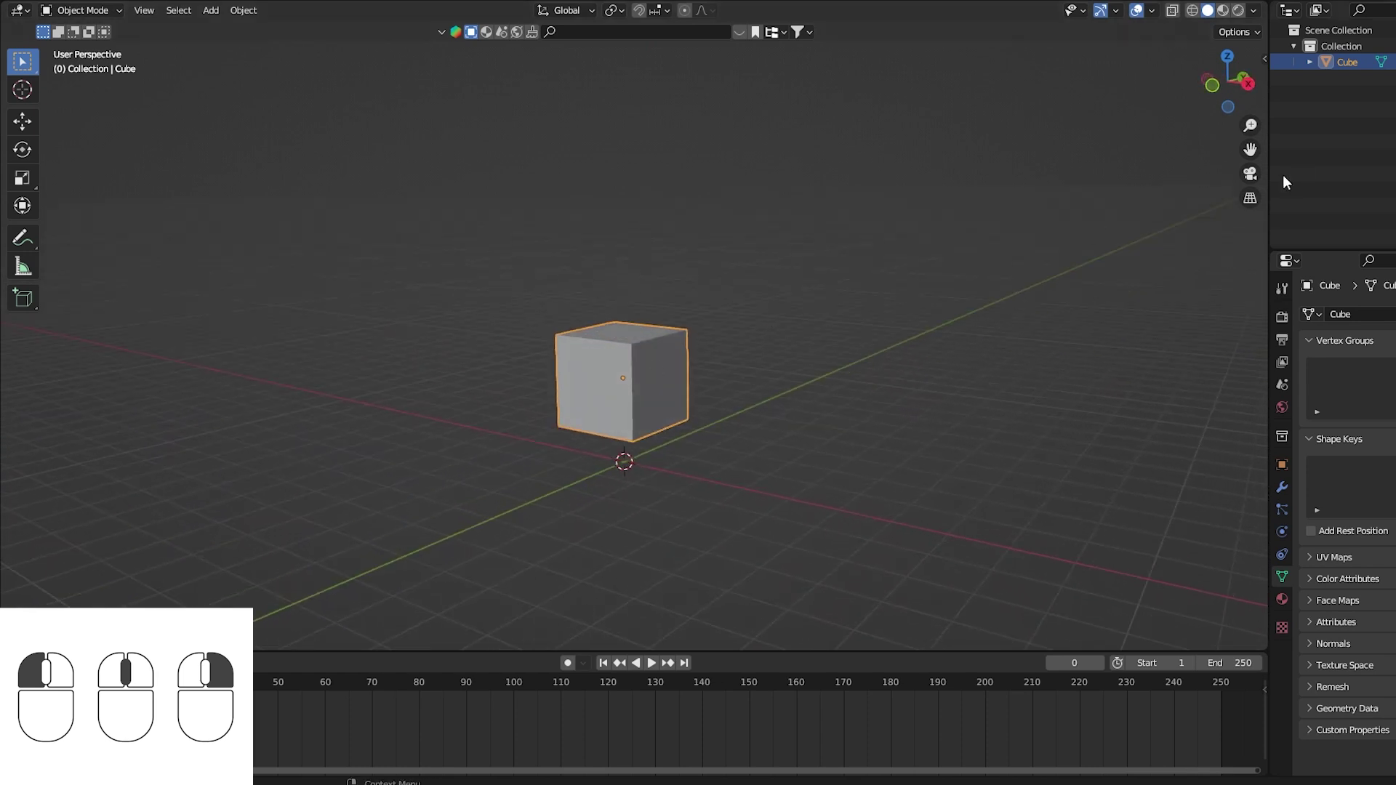
middle_click_drag(1219, 124, 1091, 116)
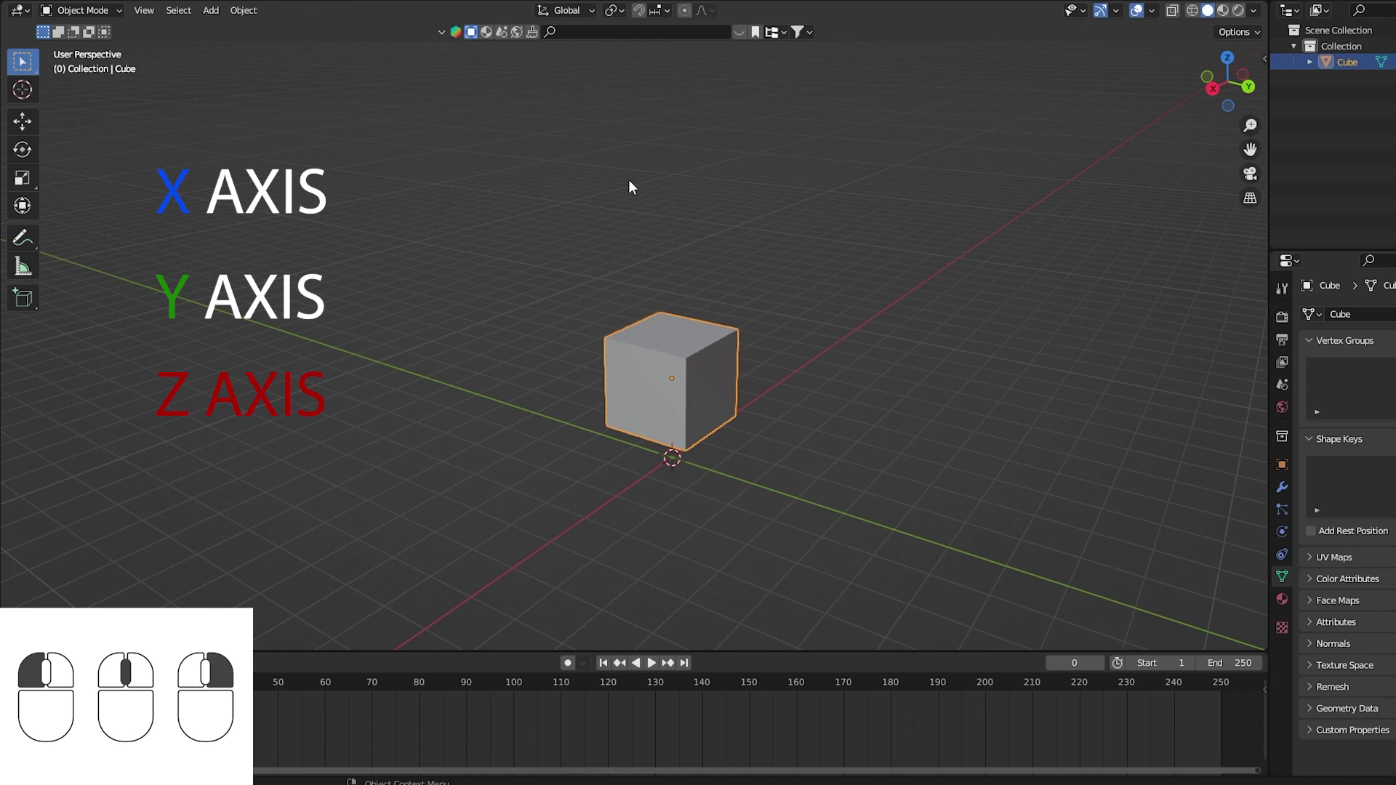
key("g")
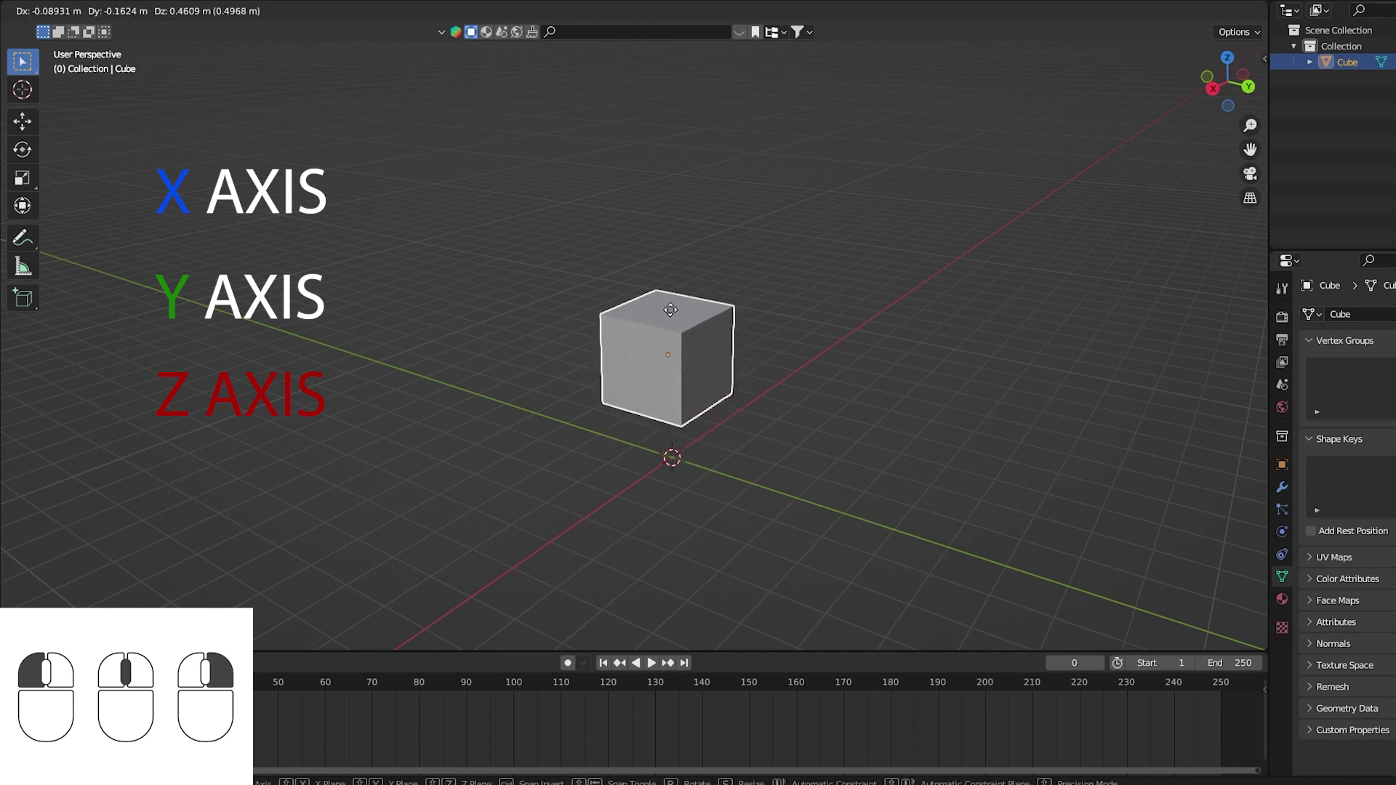
right_click(705, 311)
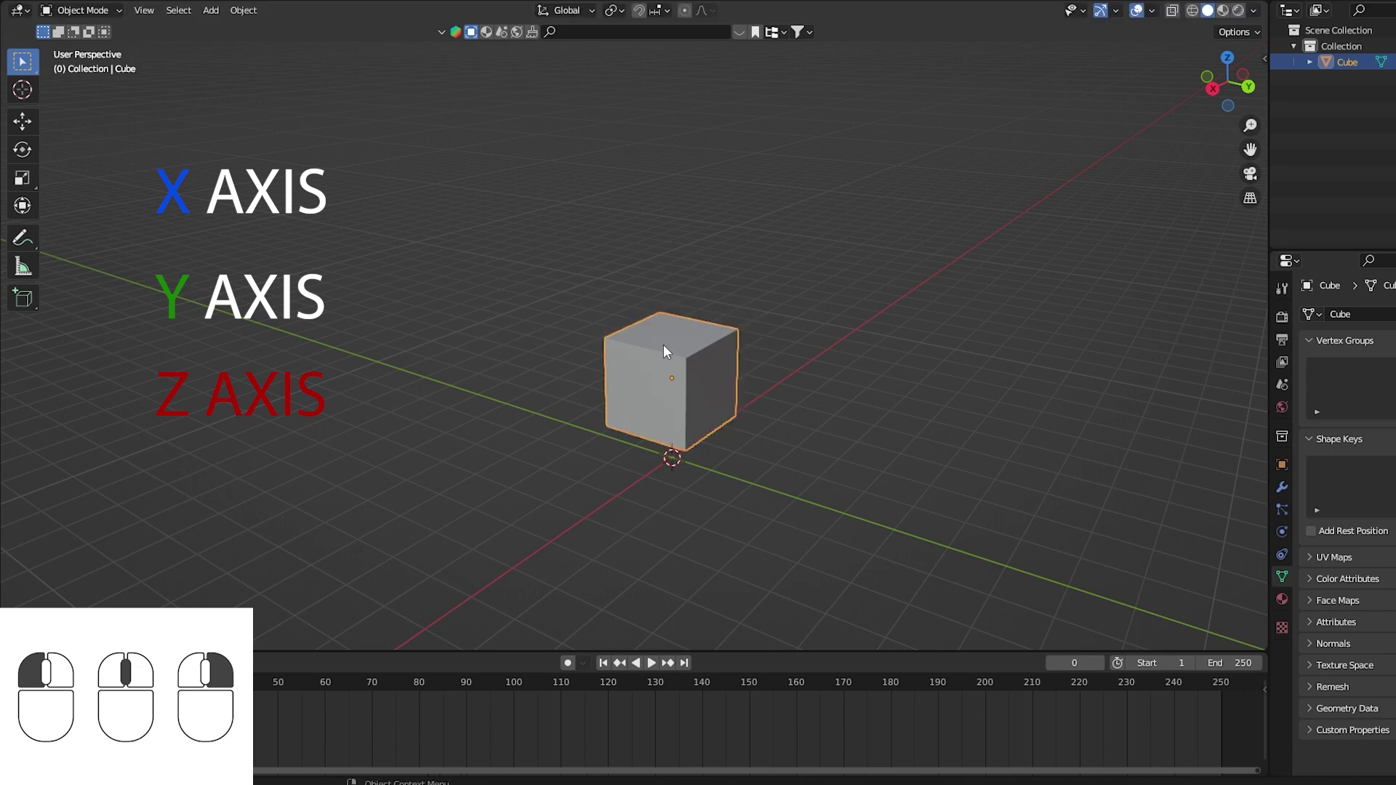
key("g")
right_click(676, 317)
key("g")
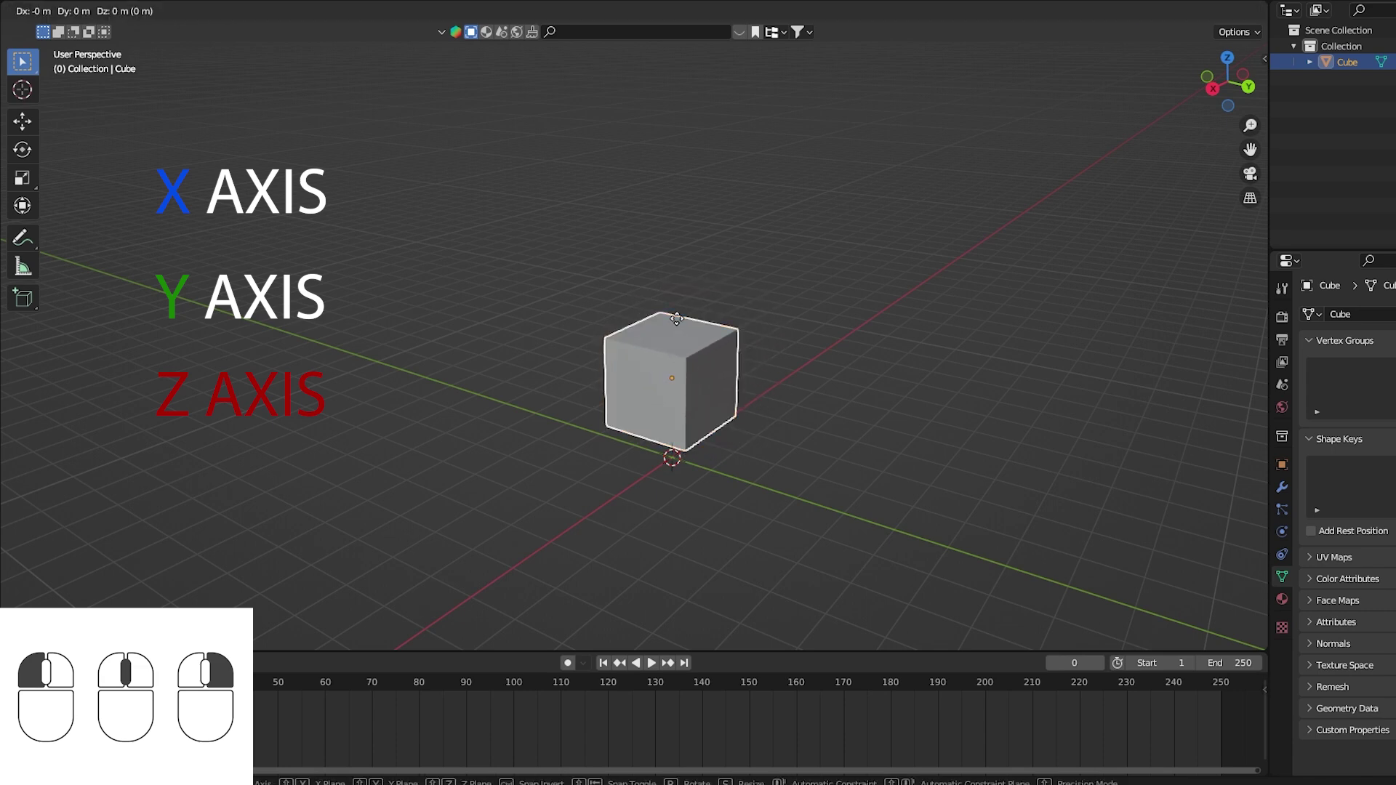
key("x")
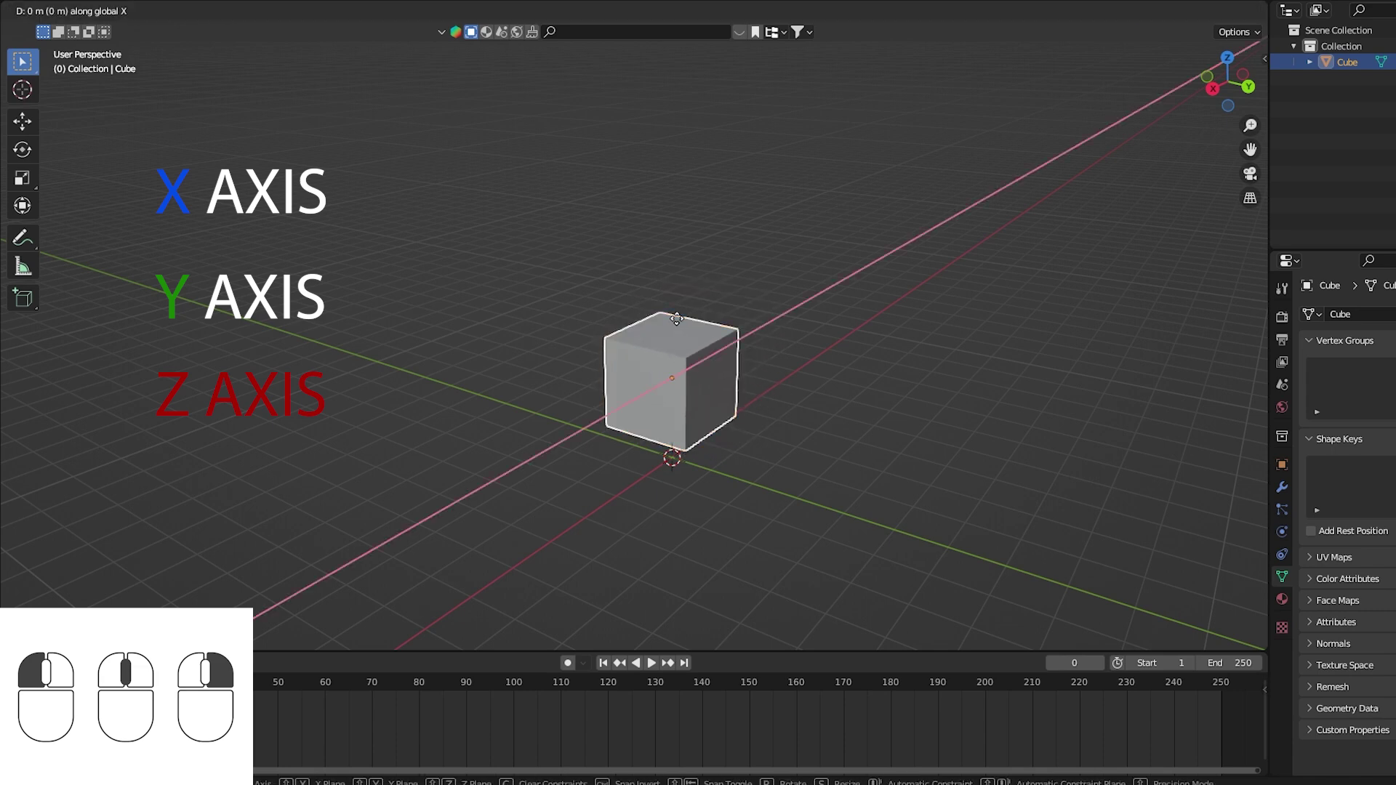
key("y")
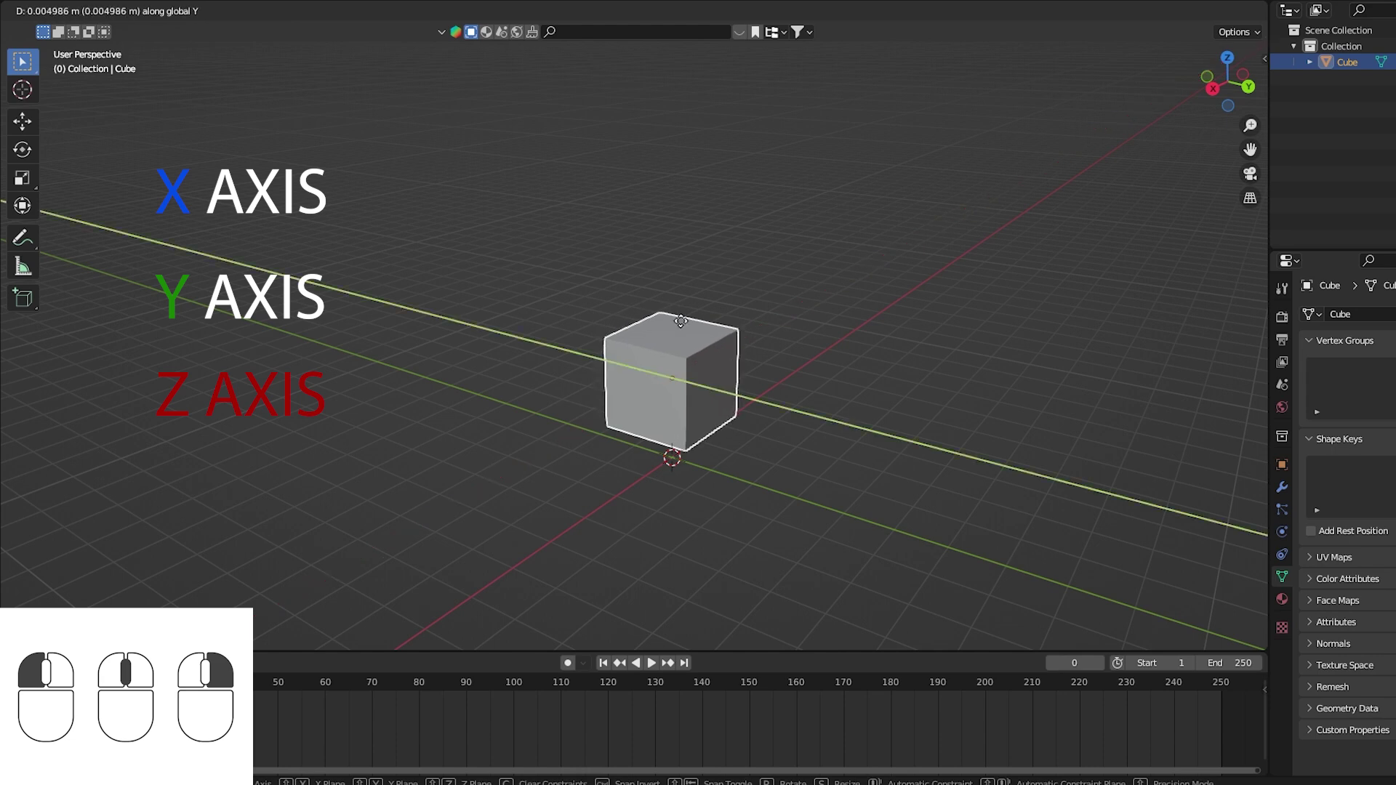
key("z")
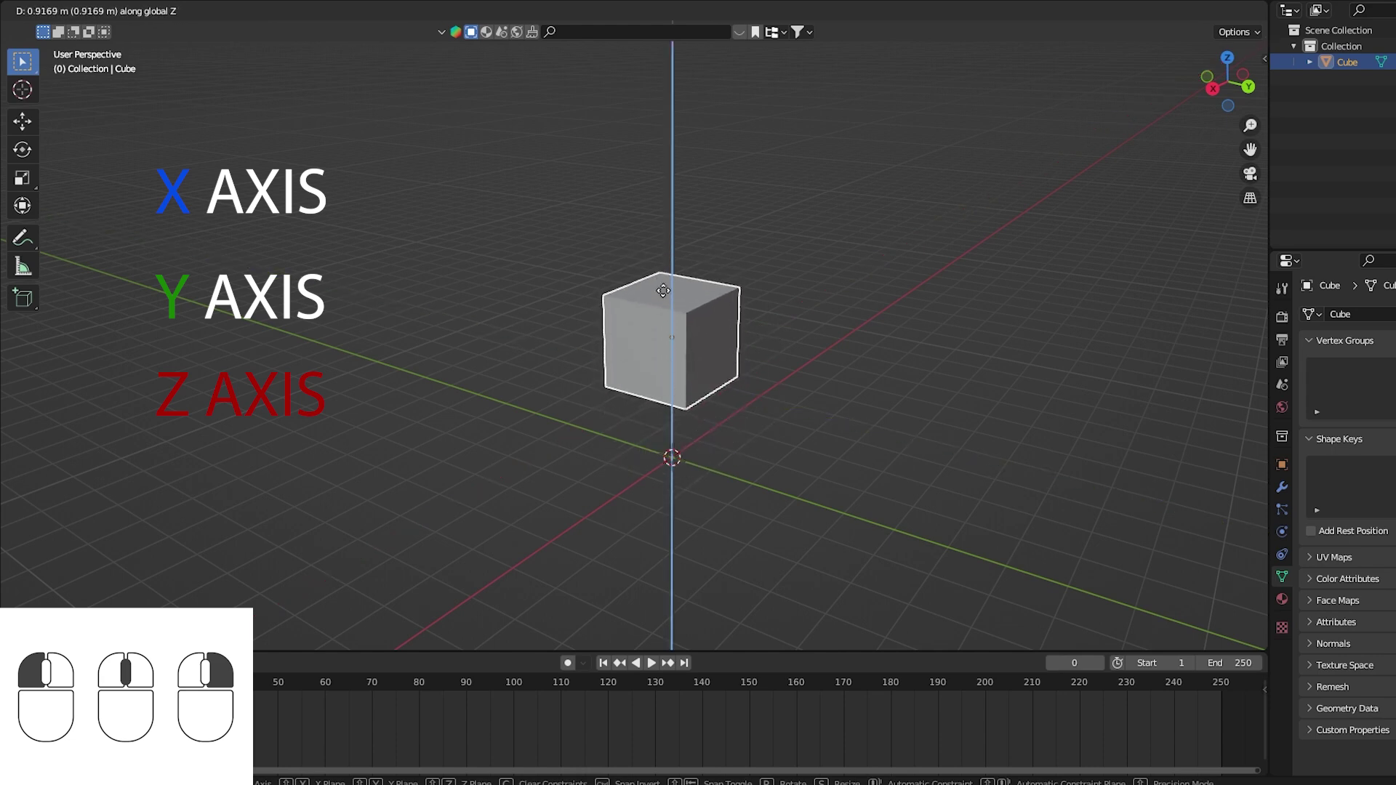
right_click(664, 304)
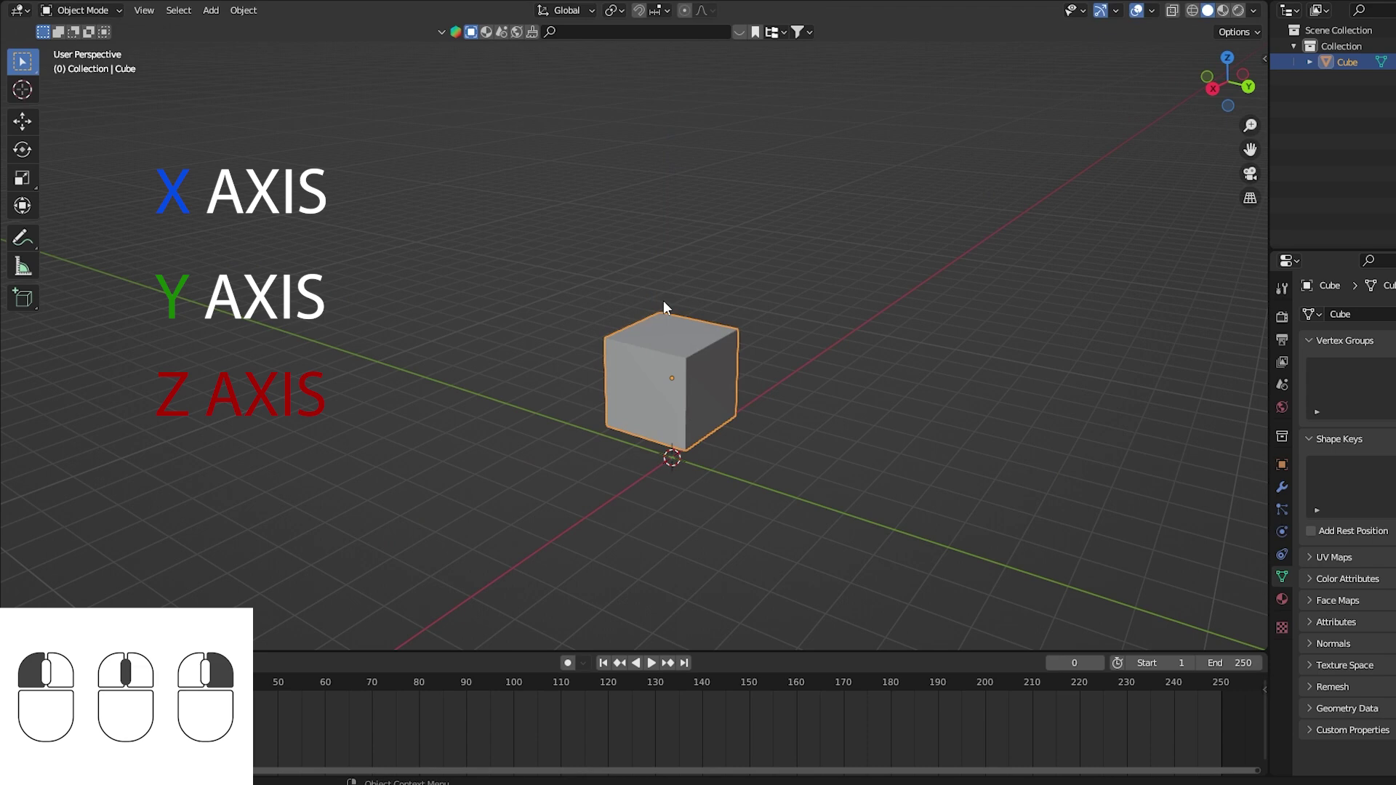
Move the cube along the X axis in the negative direction, well away from the world origin.
key("g")
key("x")
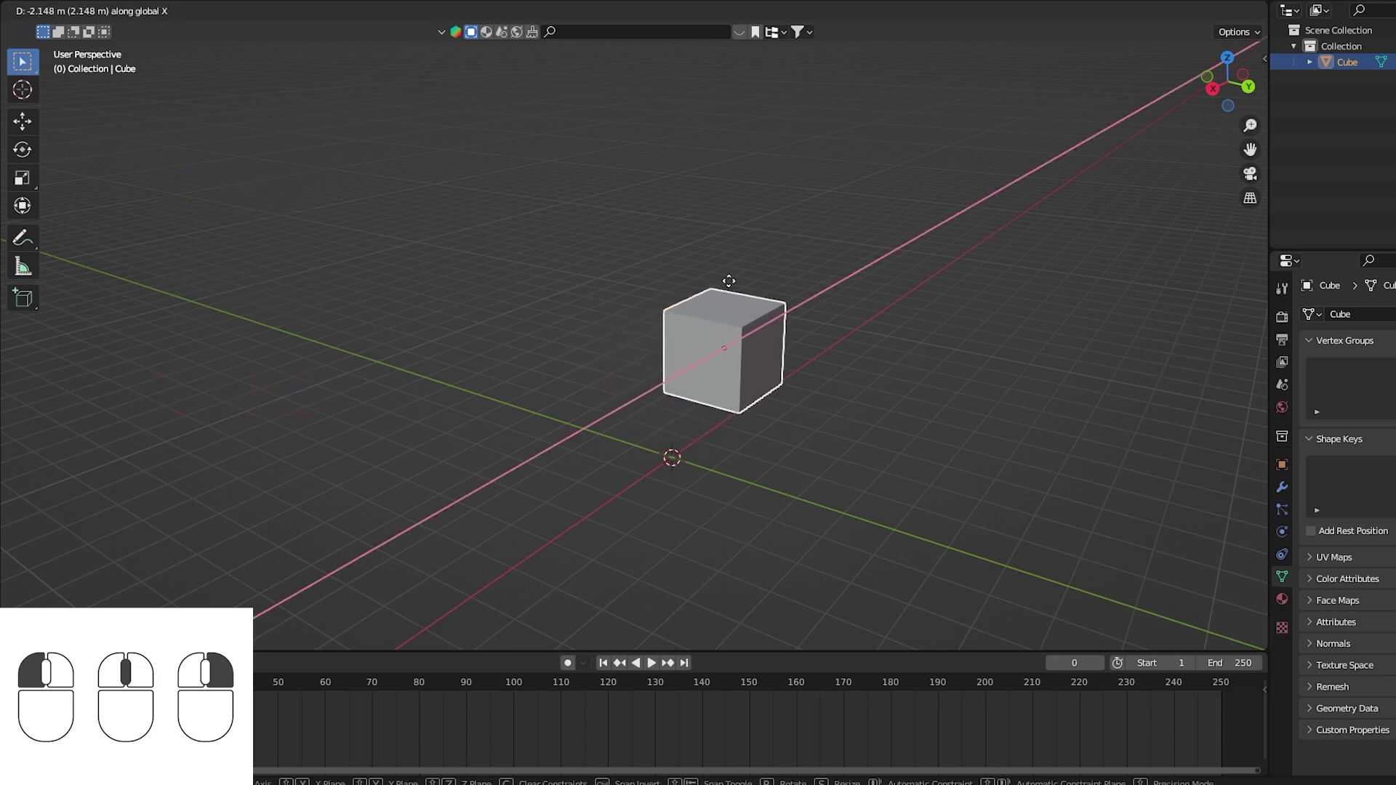
left_click(808, 246)
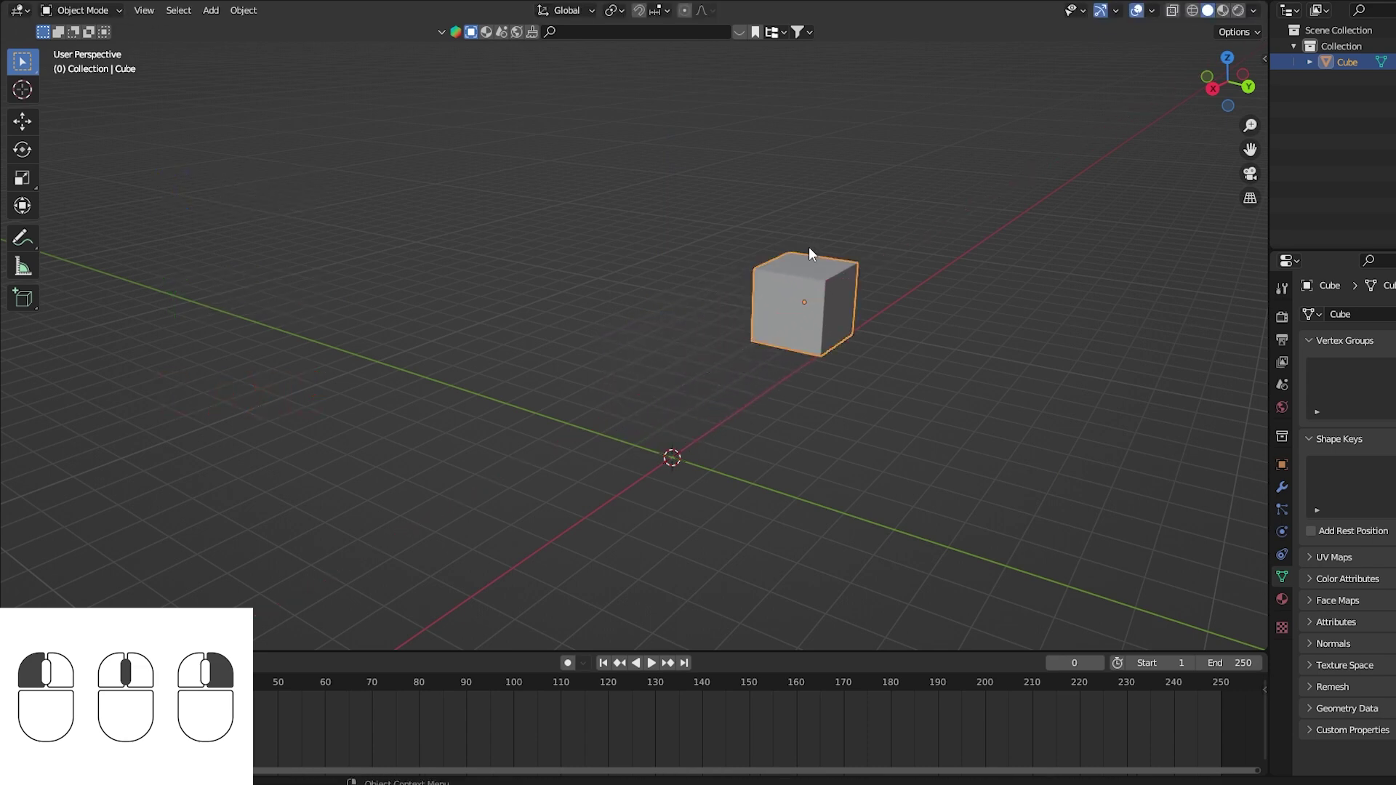
Move the cube along the Y axis in the negative direction and about 9 m along the positive X axis.
middle_click_drag(627, 277, 507, 391)
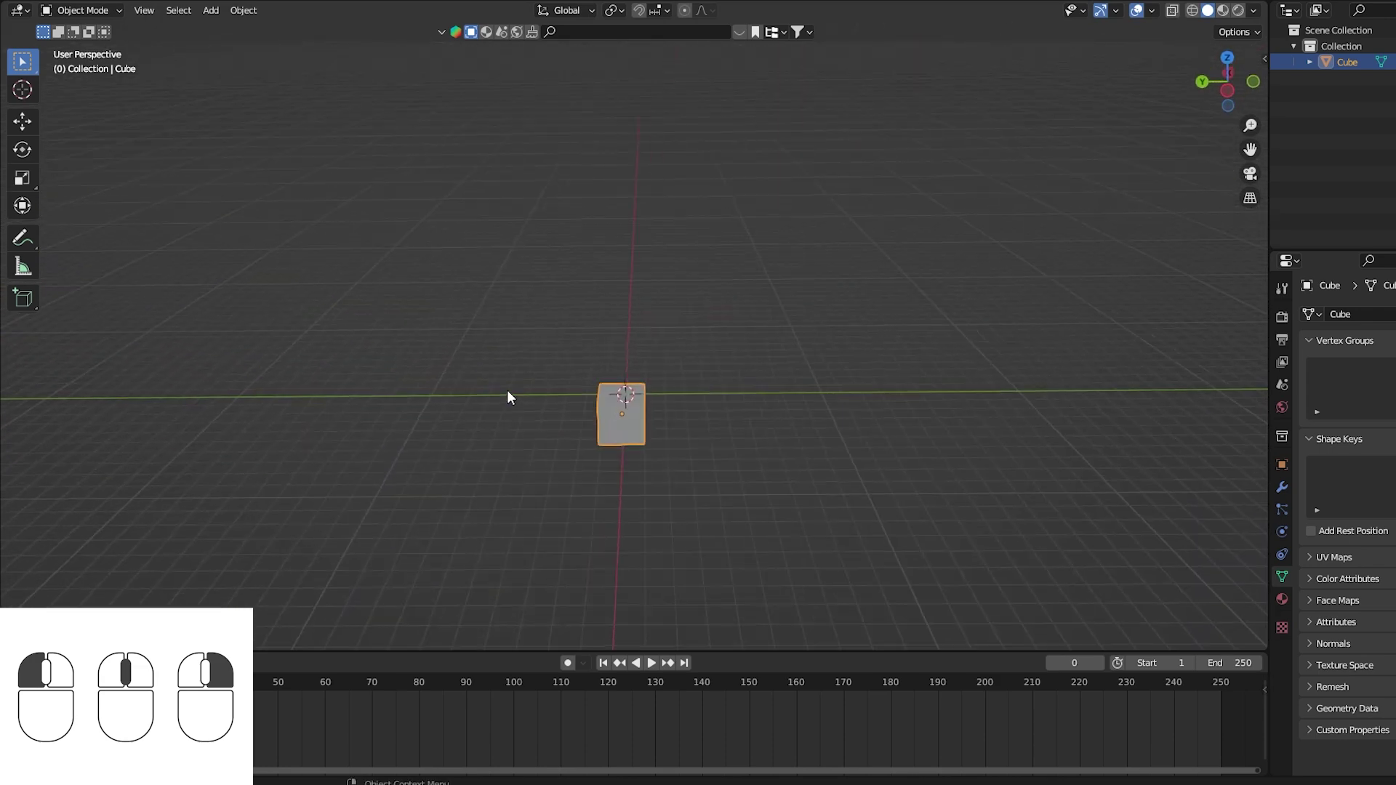
key("g")
key("y")
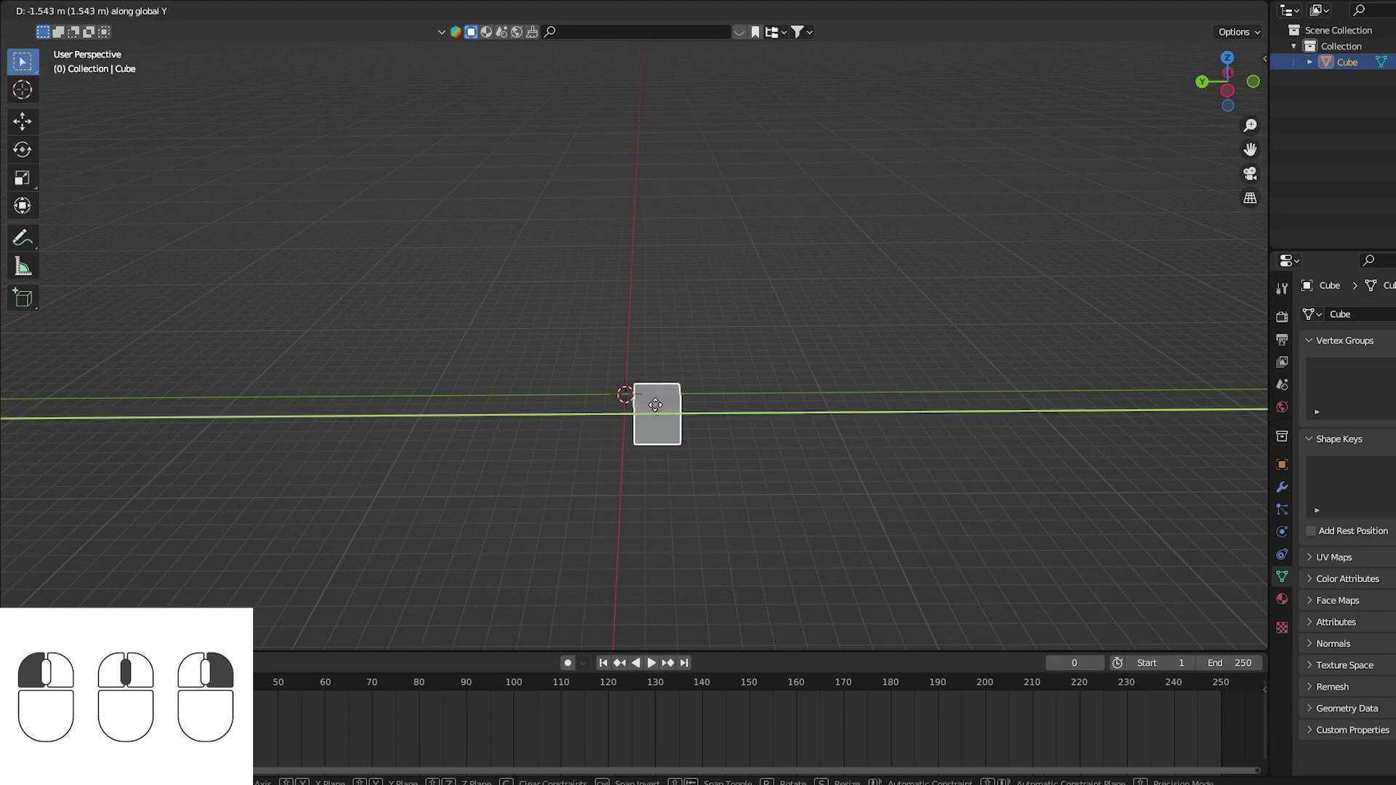
left_click(775, 400)
key("g")
key("x")
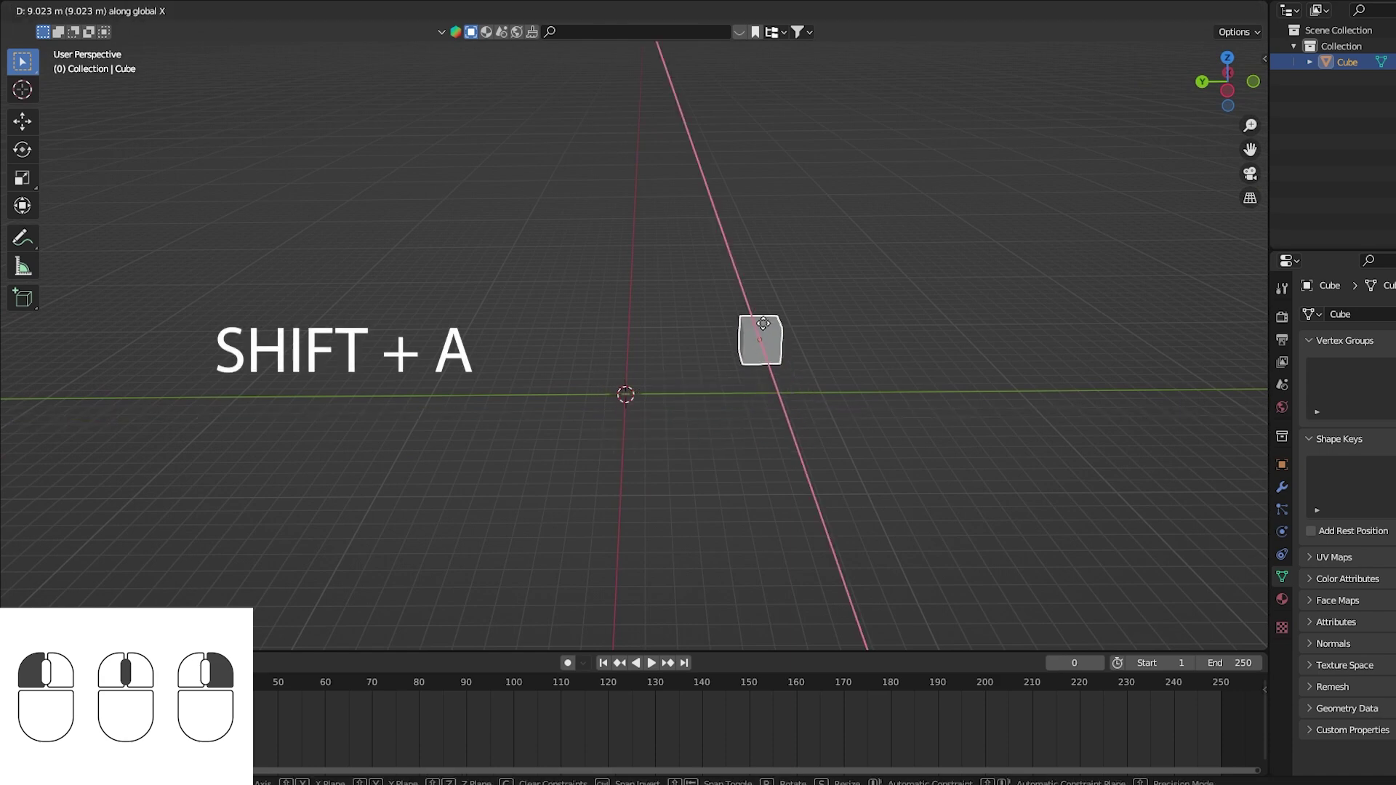
left_click(763, 327)
Add a cube mesh at the world origin of the empty scene.
key("shift+a")
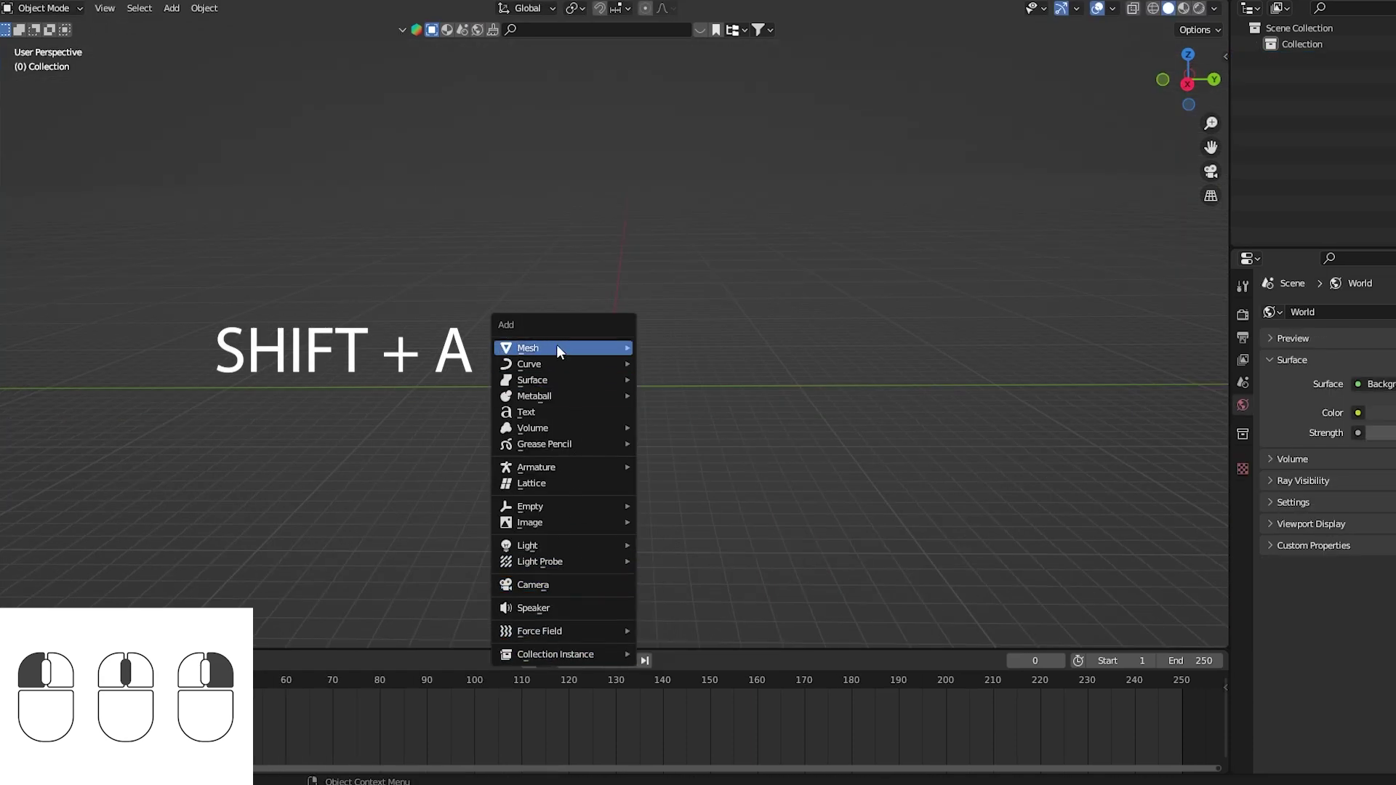
mouse_move(557, 346)
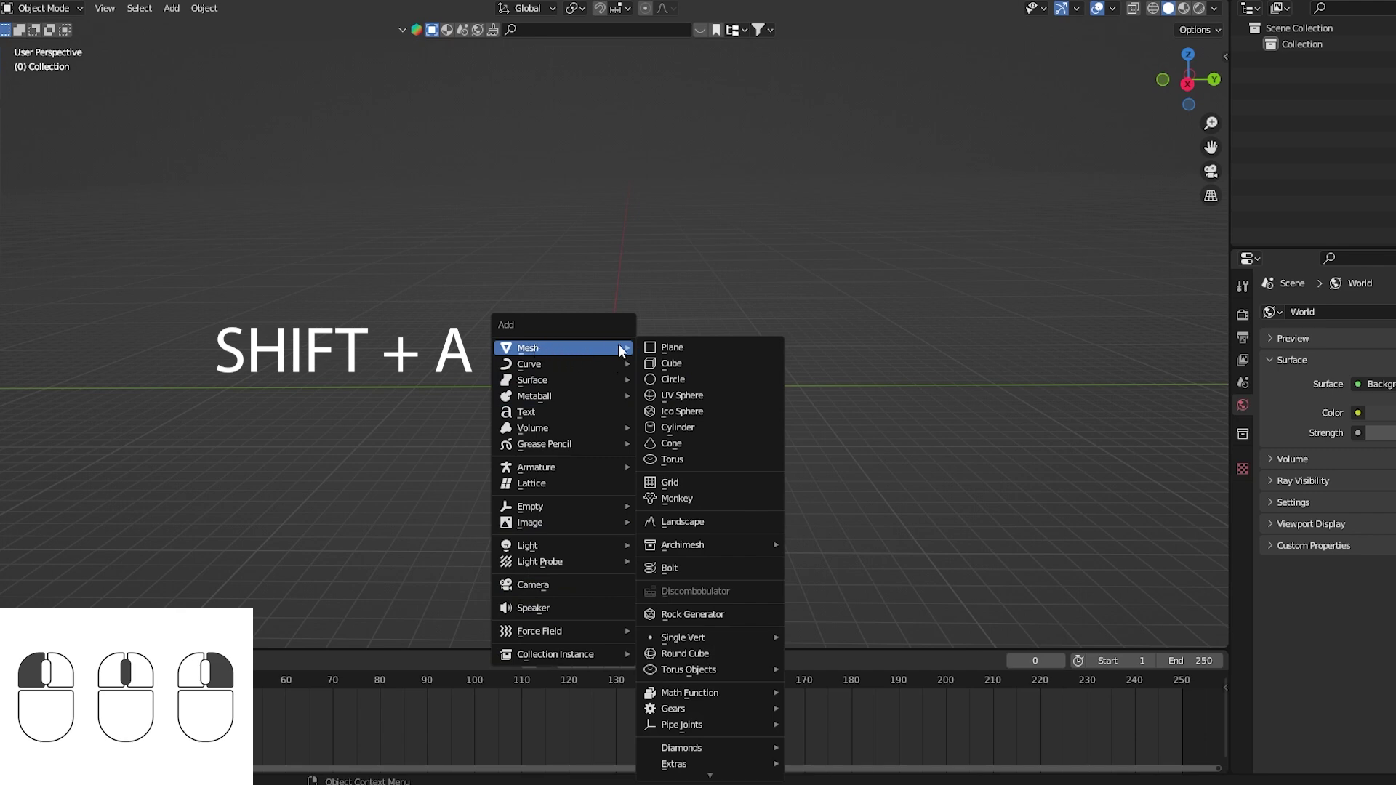
left_click(700, 363)
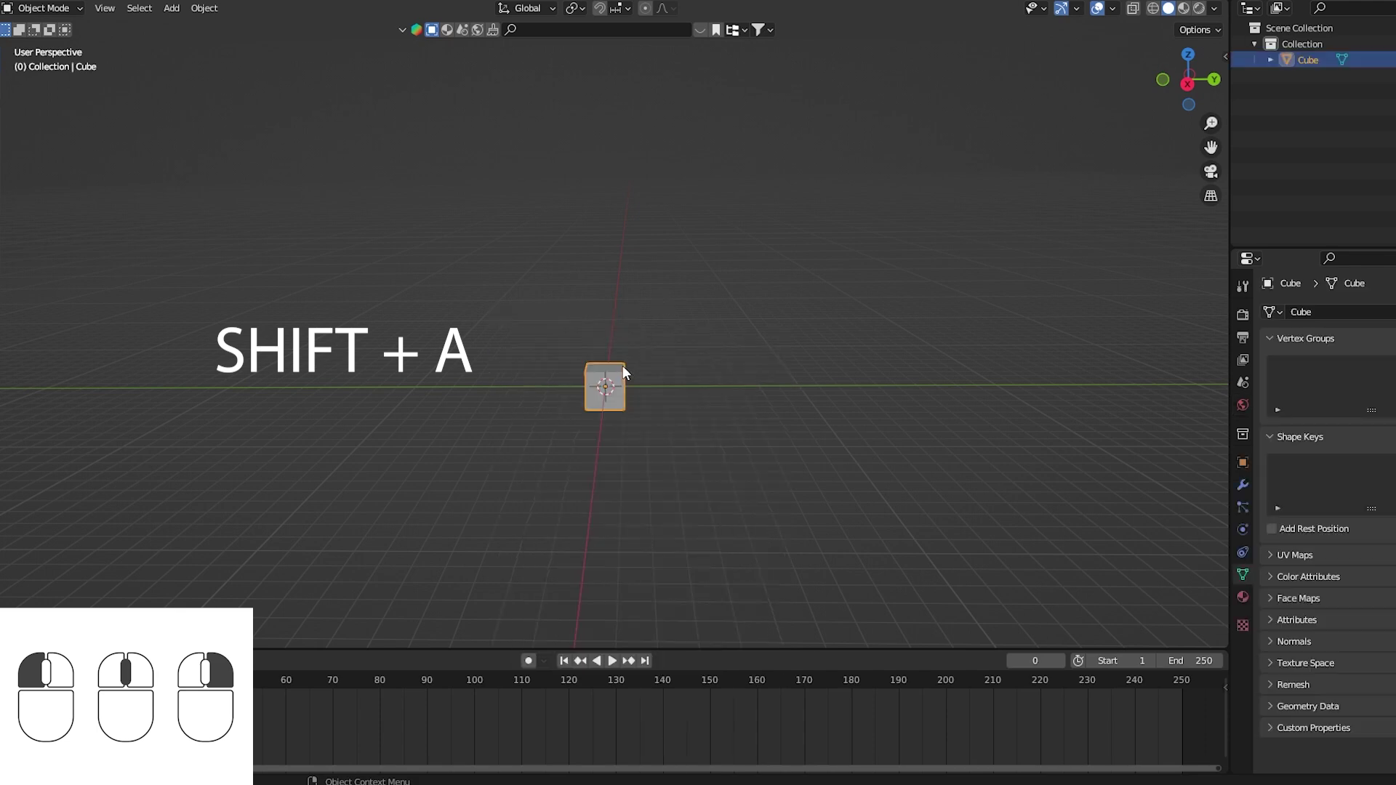
Add a UV sphere mesh to the scene and enter Edit Mode on the upper cylinder.
scroll(604, 342, "up", 4)
middle_click_drag(615, 348, 669, 331)
key("shift+a")
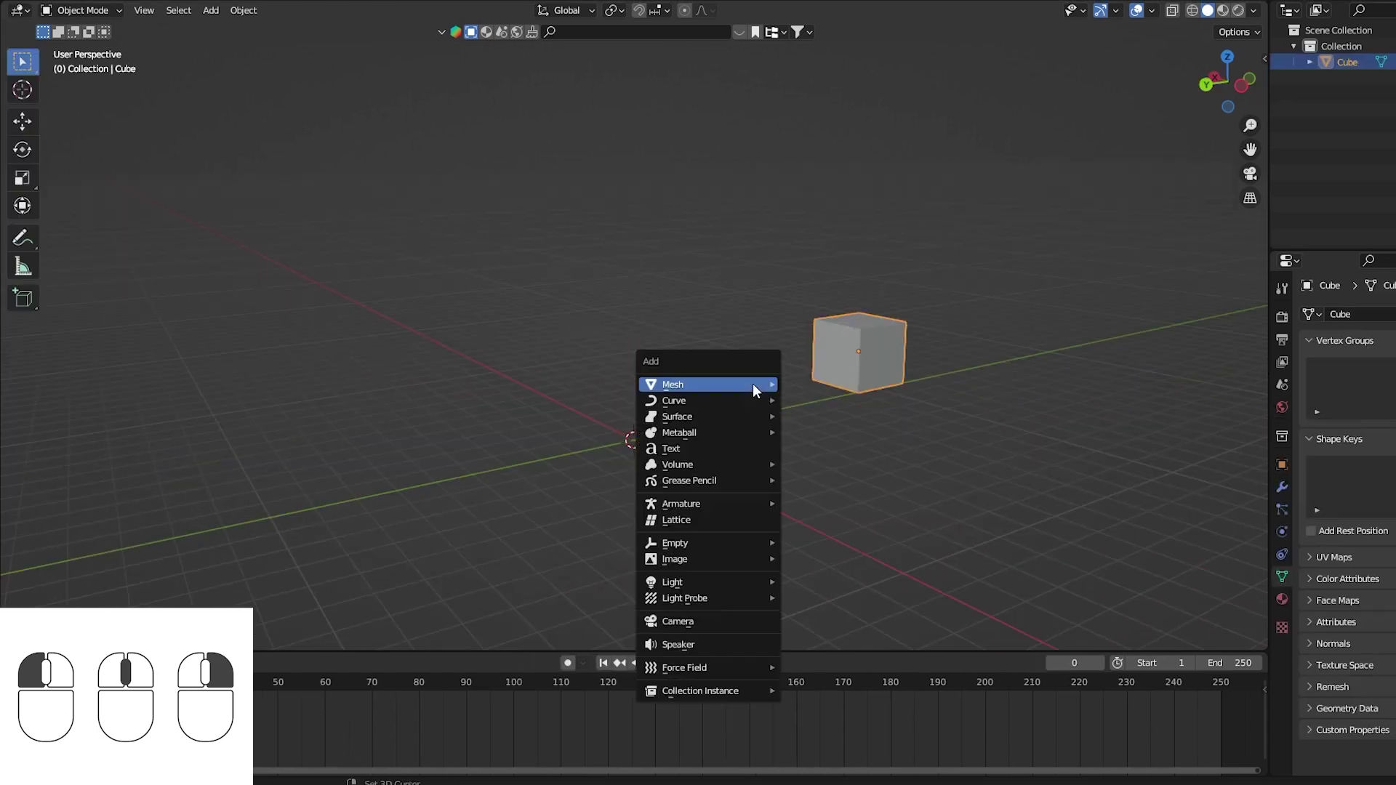
mouse_move(752, 385)
key("Tab")
left_click(797, 429)
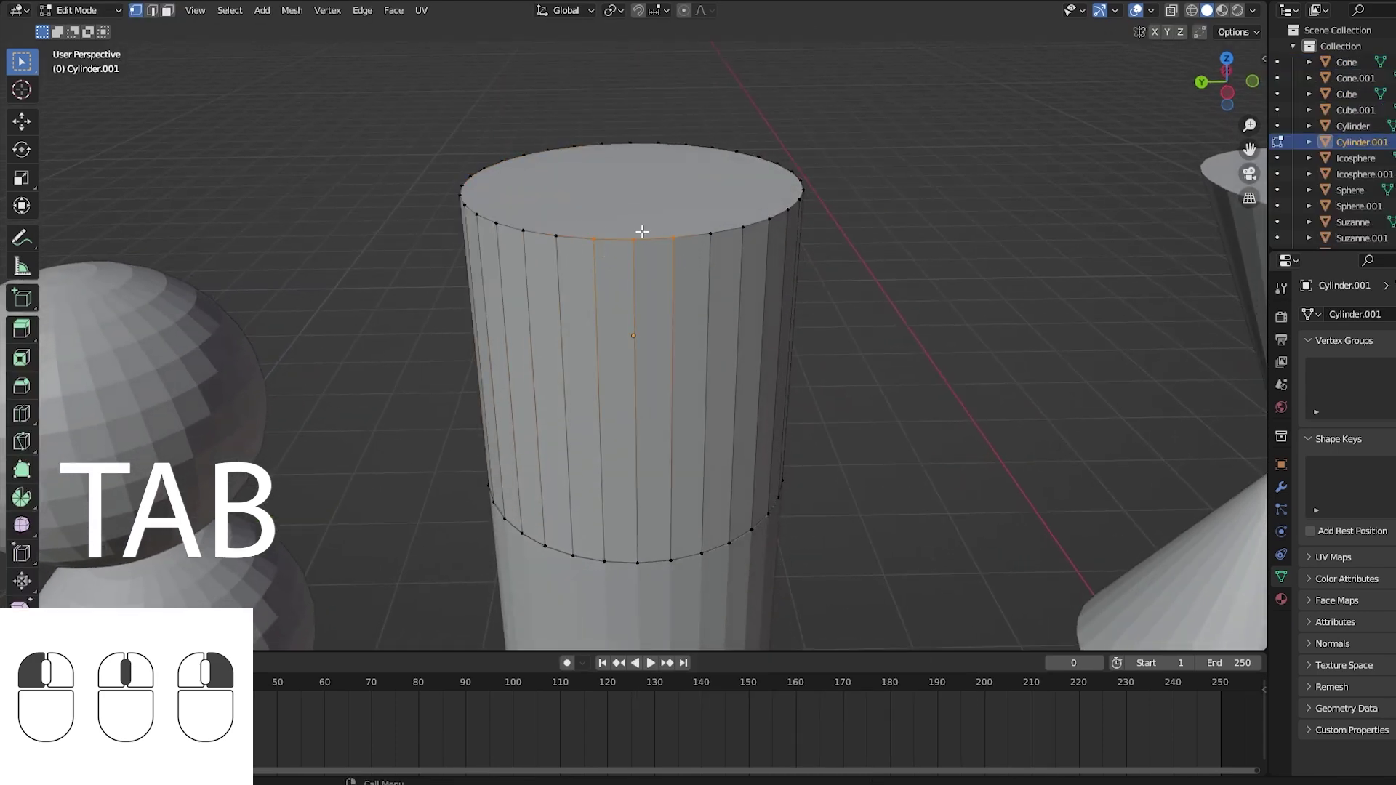
Examine the vertices around the upper cylinder's top rim and switch the selection mode to edges.
right_click(665, 195)
mouse_move(665, 195)
middle_mouse_down()
mouse_move(565, 224)
mouse_move(654, 220)
middle_mouse_up()
middle_click_drag(575, 243, 640, 223)
middle_click_drag(598, 309, 634, 278)
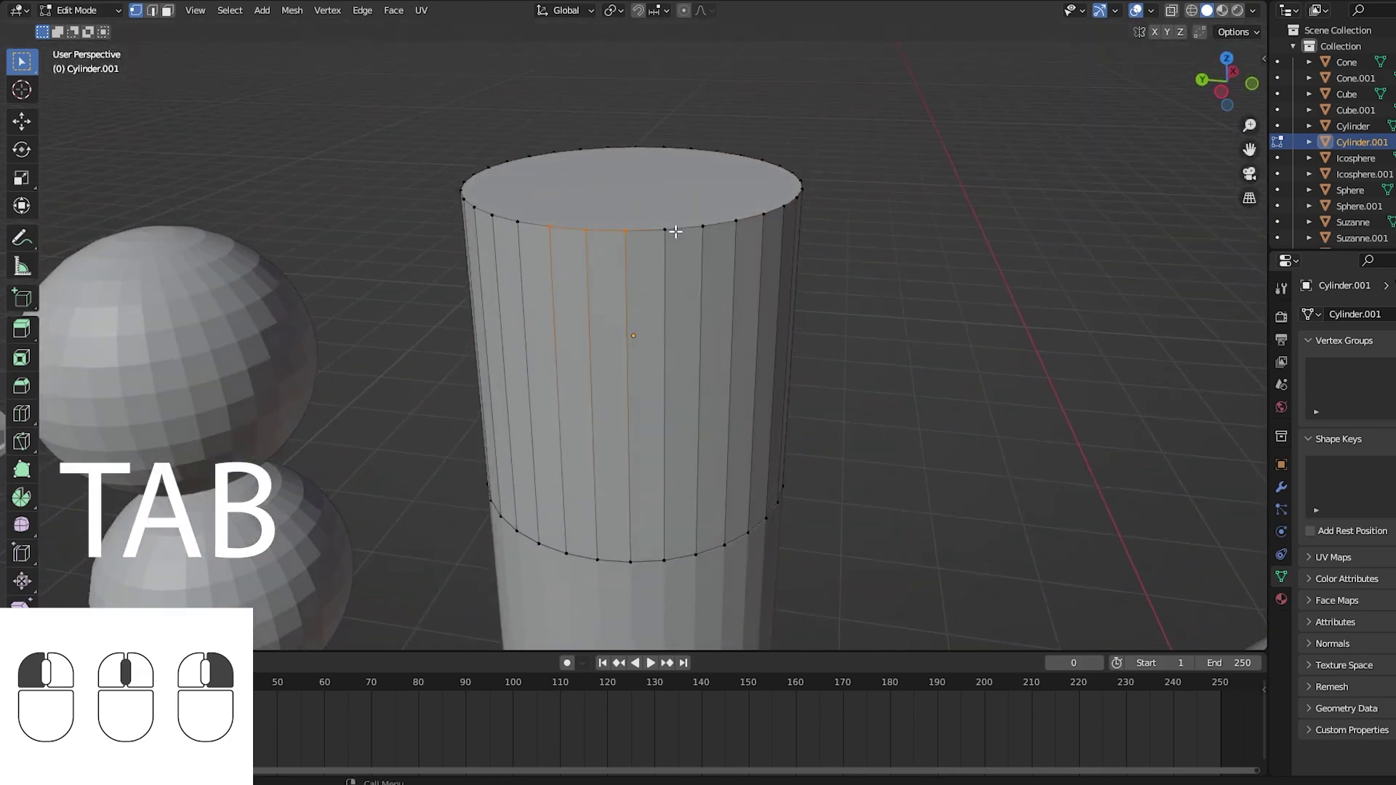
left_click(153, 11)
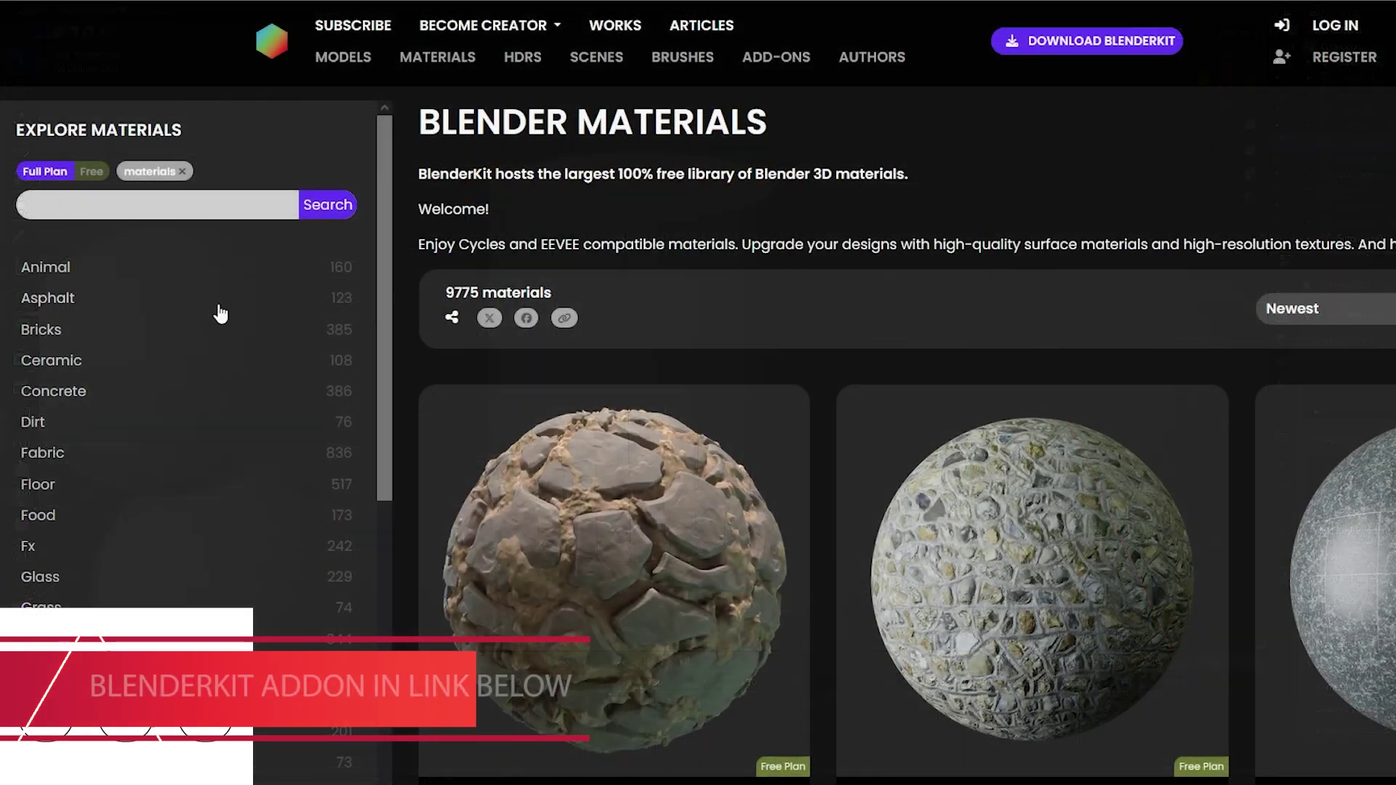
Switch to the BlenderKit website, search its materials for "water" and browse the matching materials.
key("Return")
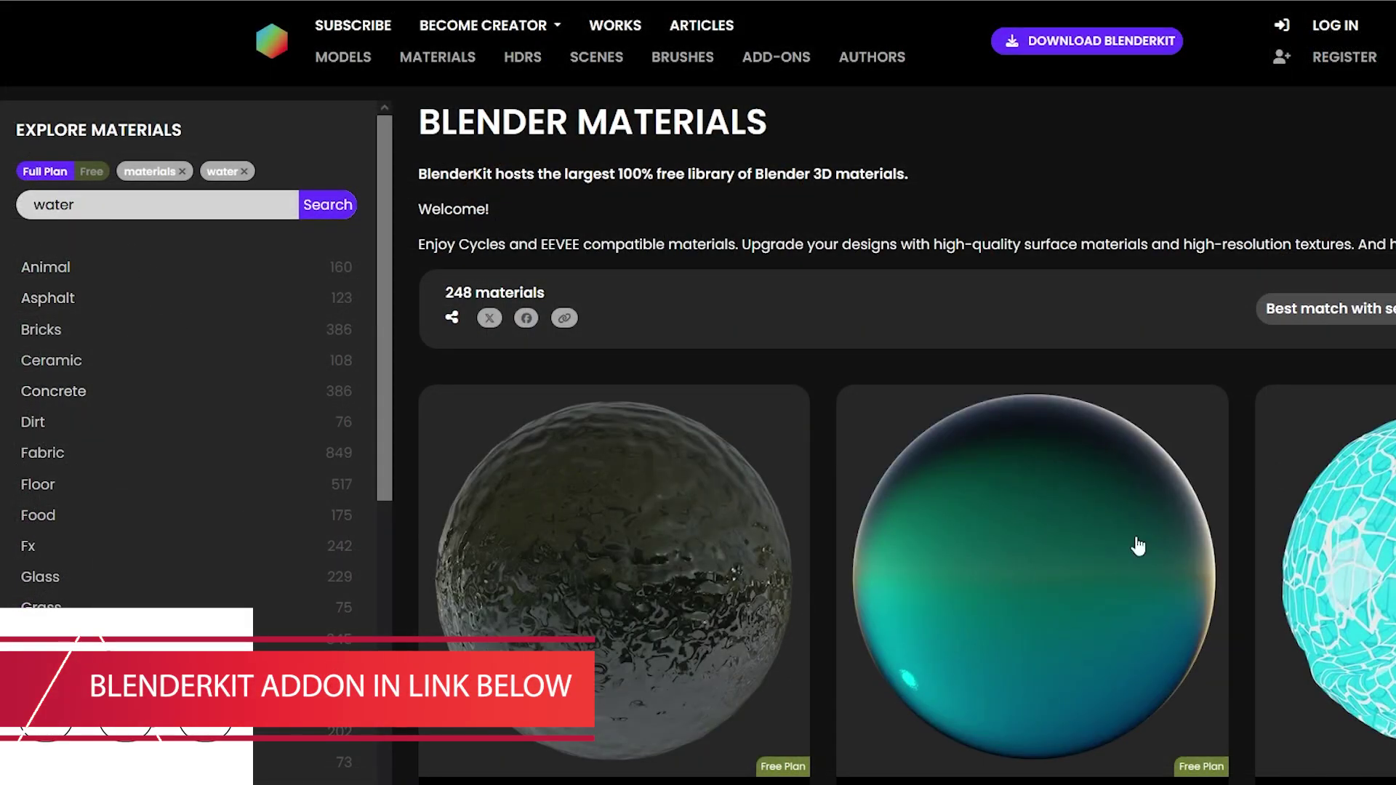
scroll(1137, 545, "down", 7)
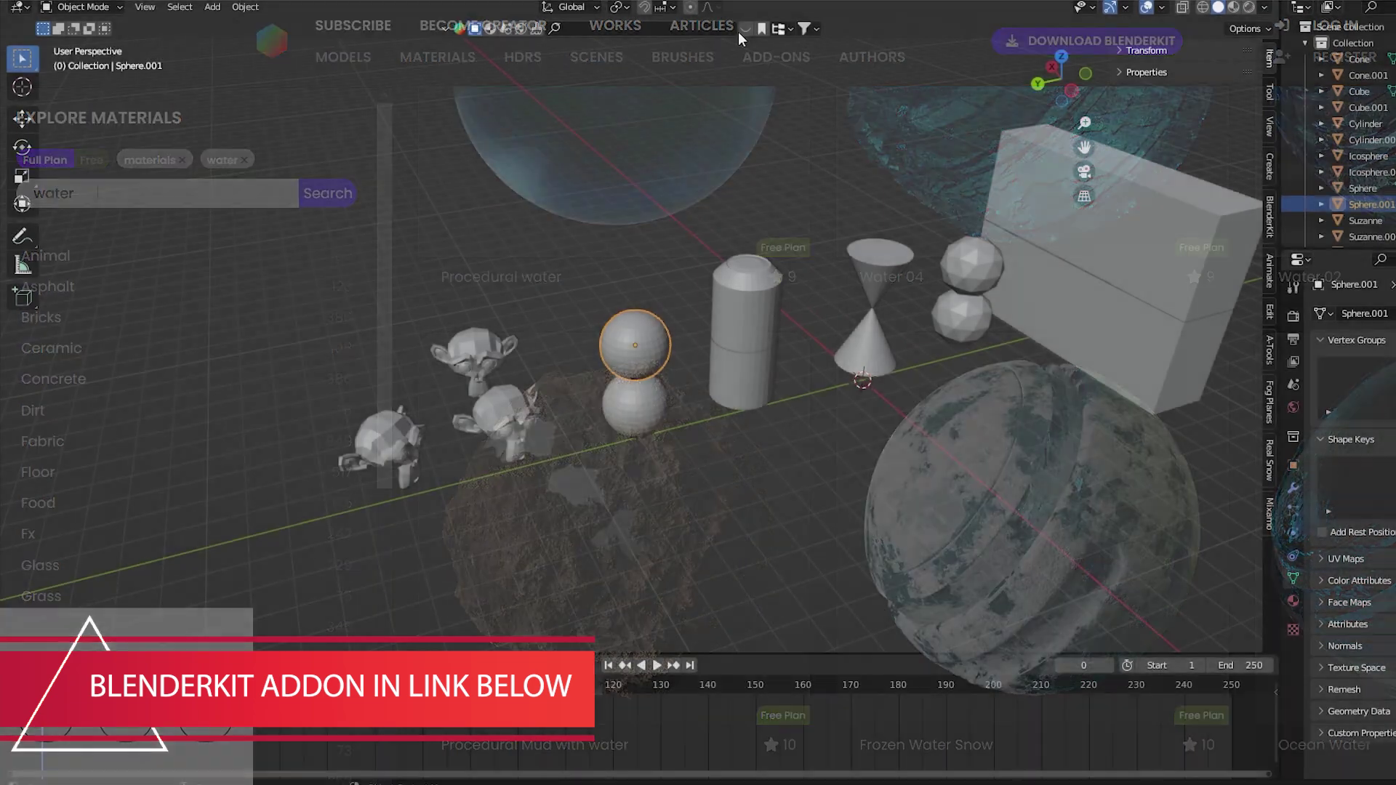
Switch back to Blender, search the BlenderKit assets for "bike" and add the city bicycle with the basket to the scene.
left_click(668, 27)
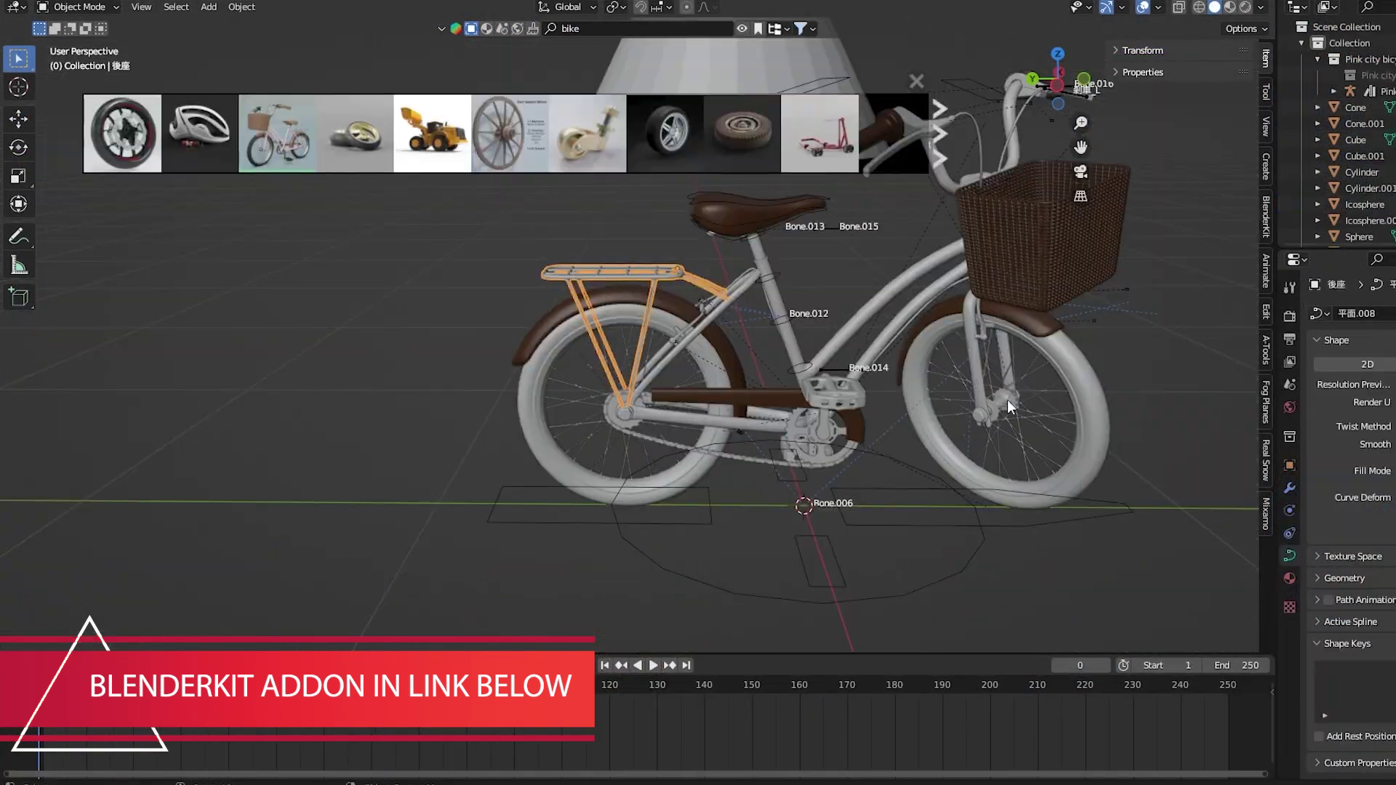
middle_click_drag(1006, 399, 709, 436)
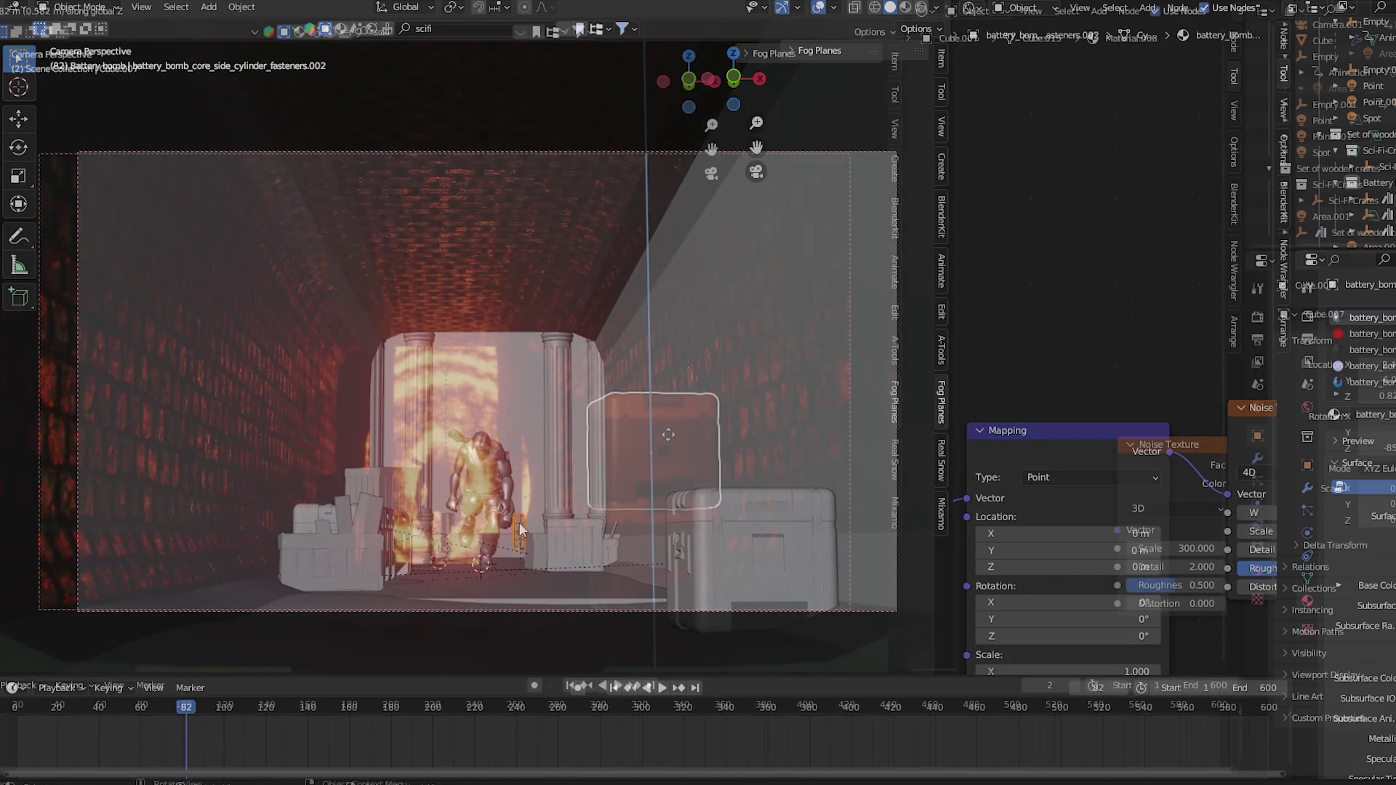
Duplicate the sci-fi crate in the portal tunnel and stack the copies along the Z axis.
key("shift+d")
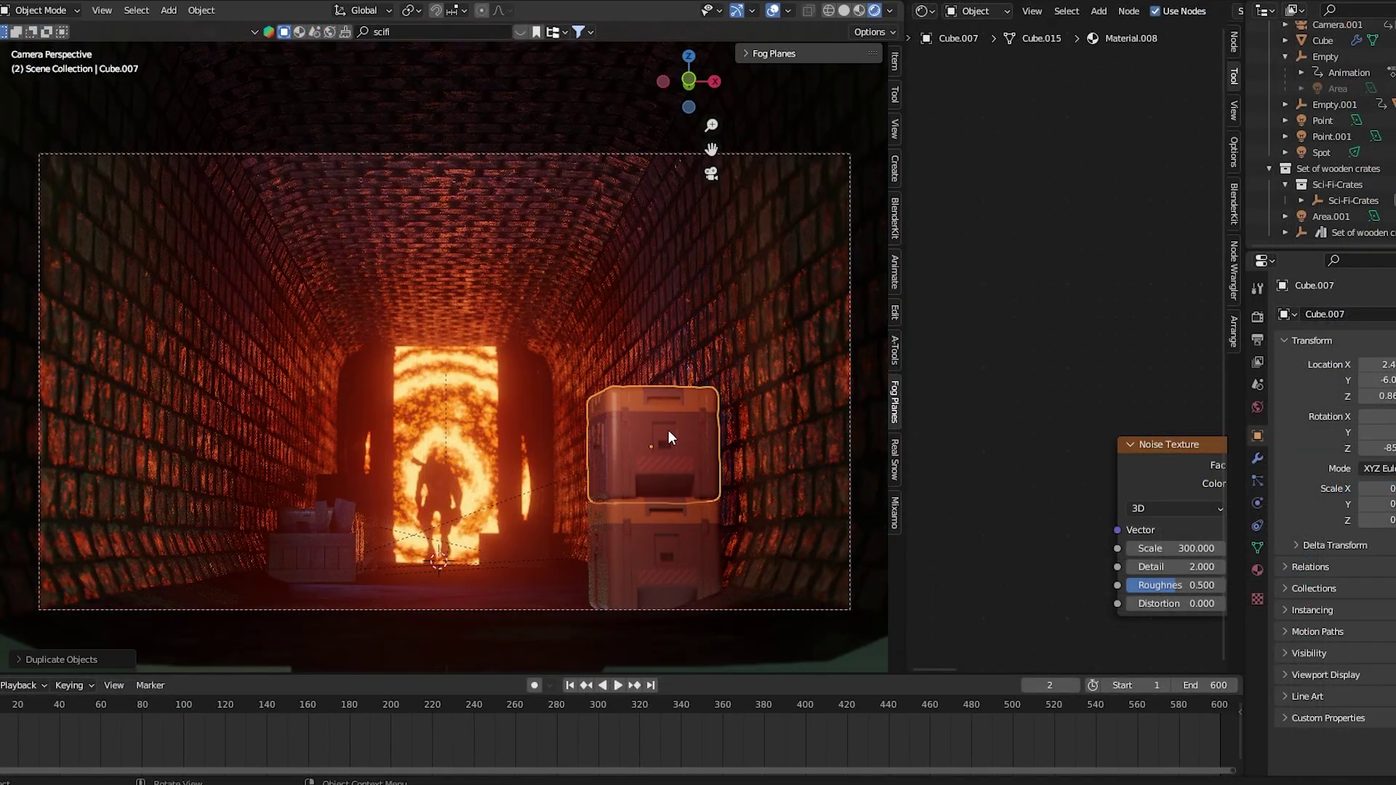
key("z")
left_click(639, 412)
key("shift+d")
key("z")
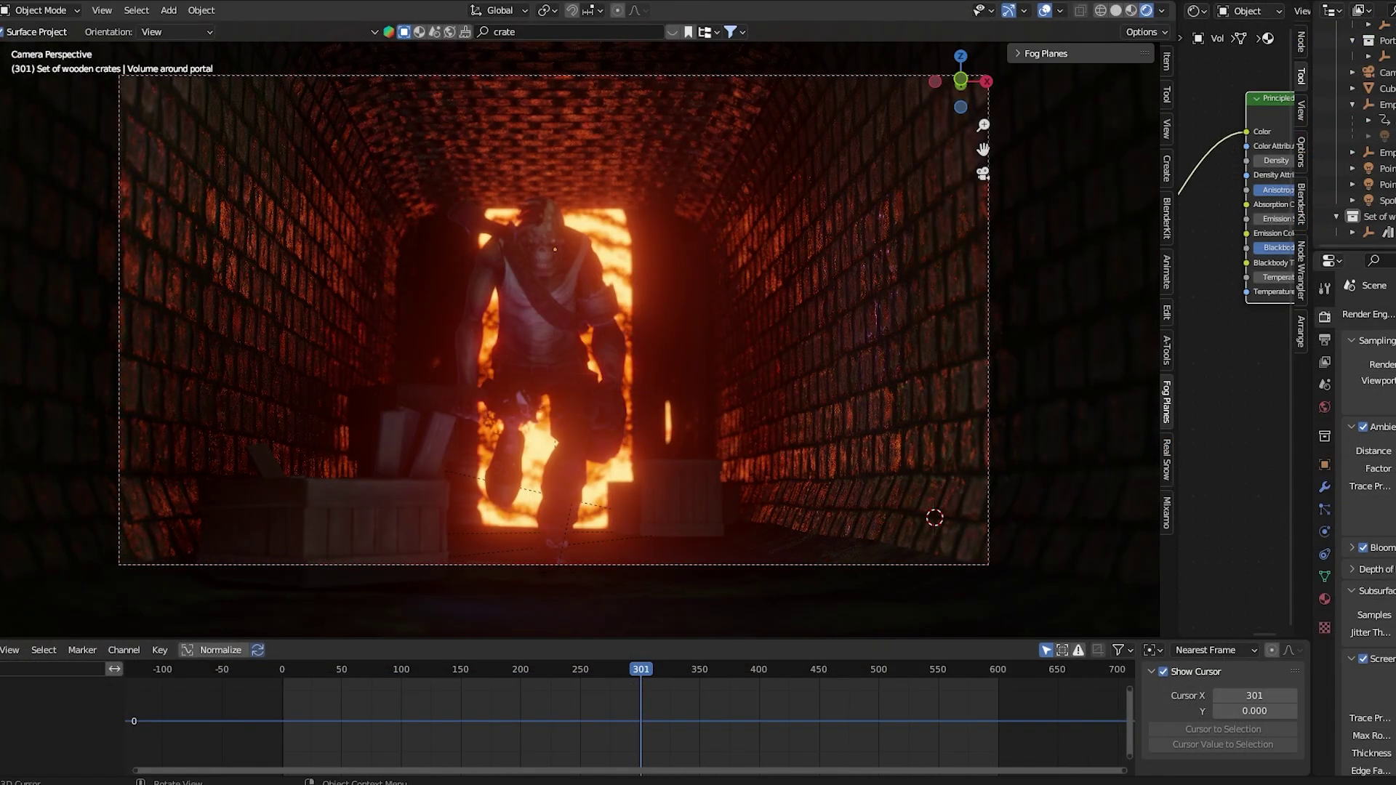
Add an area light to the portal tunnel scene near the brick wall.
key("shift+a")
mouse_move(749, 480)
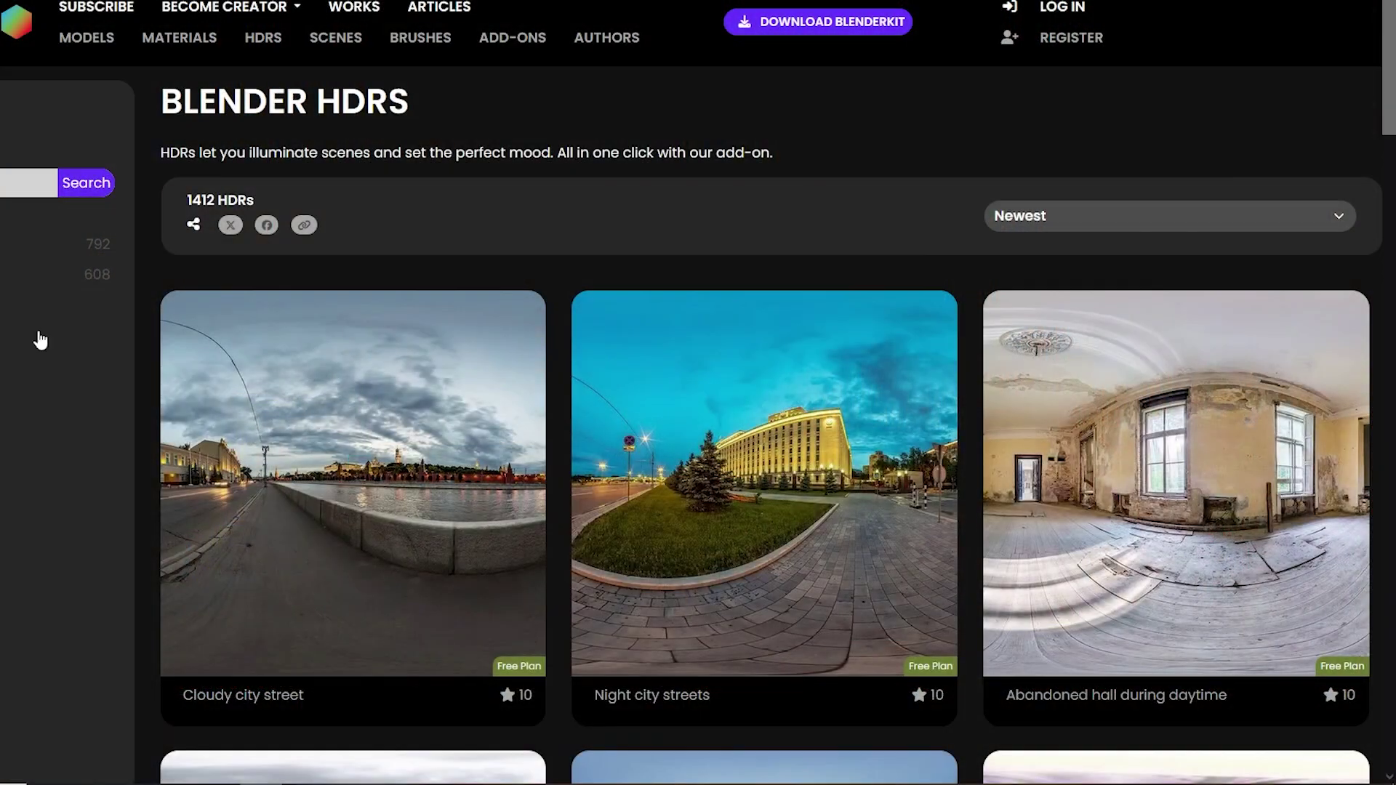
Browse the HDR library on the BlenderKit website and preview the Night City Streets HDR.
scroll(1080, 338, "down", 10)
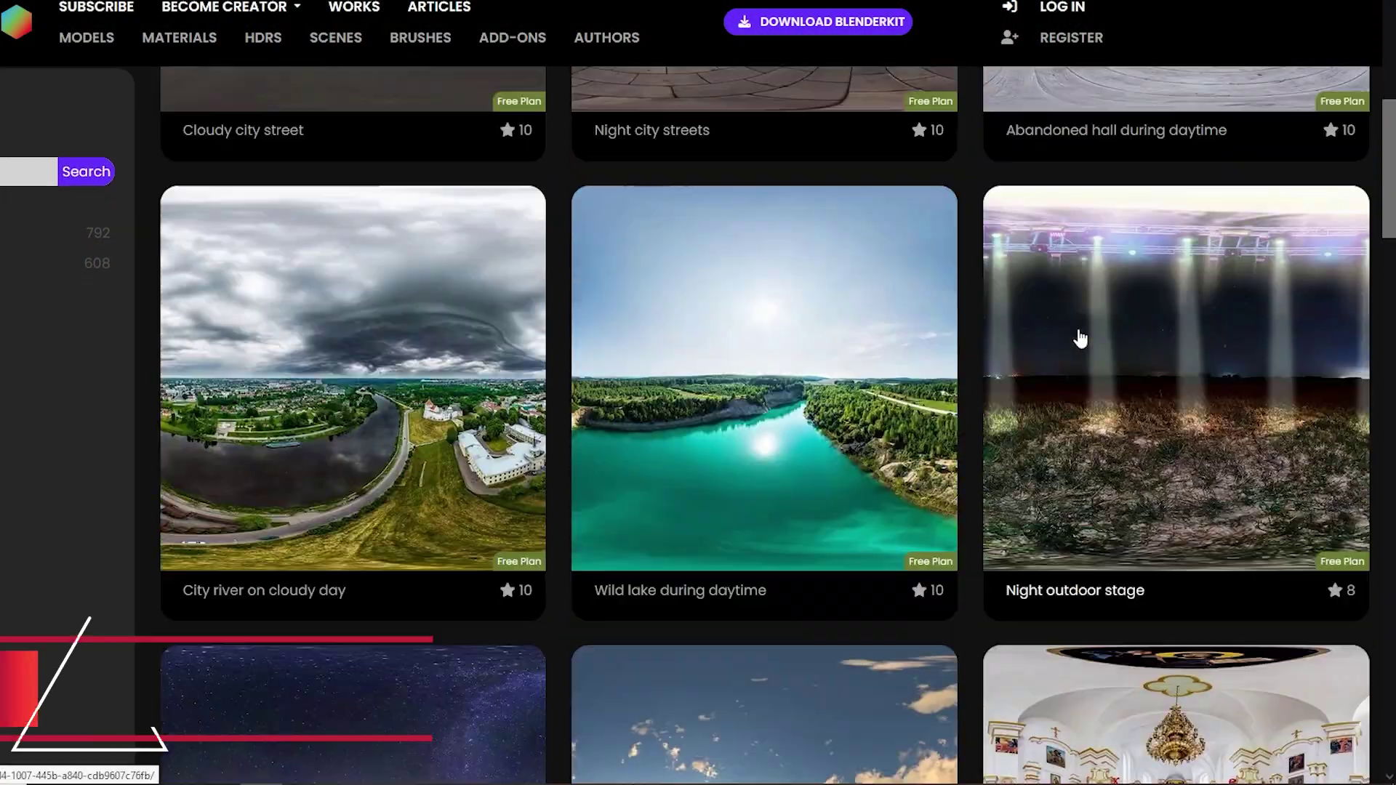
scroll(1079, 338, "down", 7)
scroll(9, 346, "up", 12)
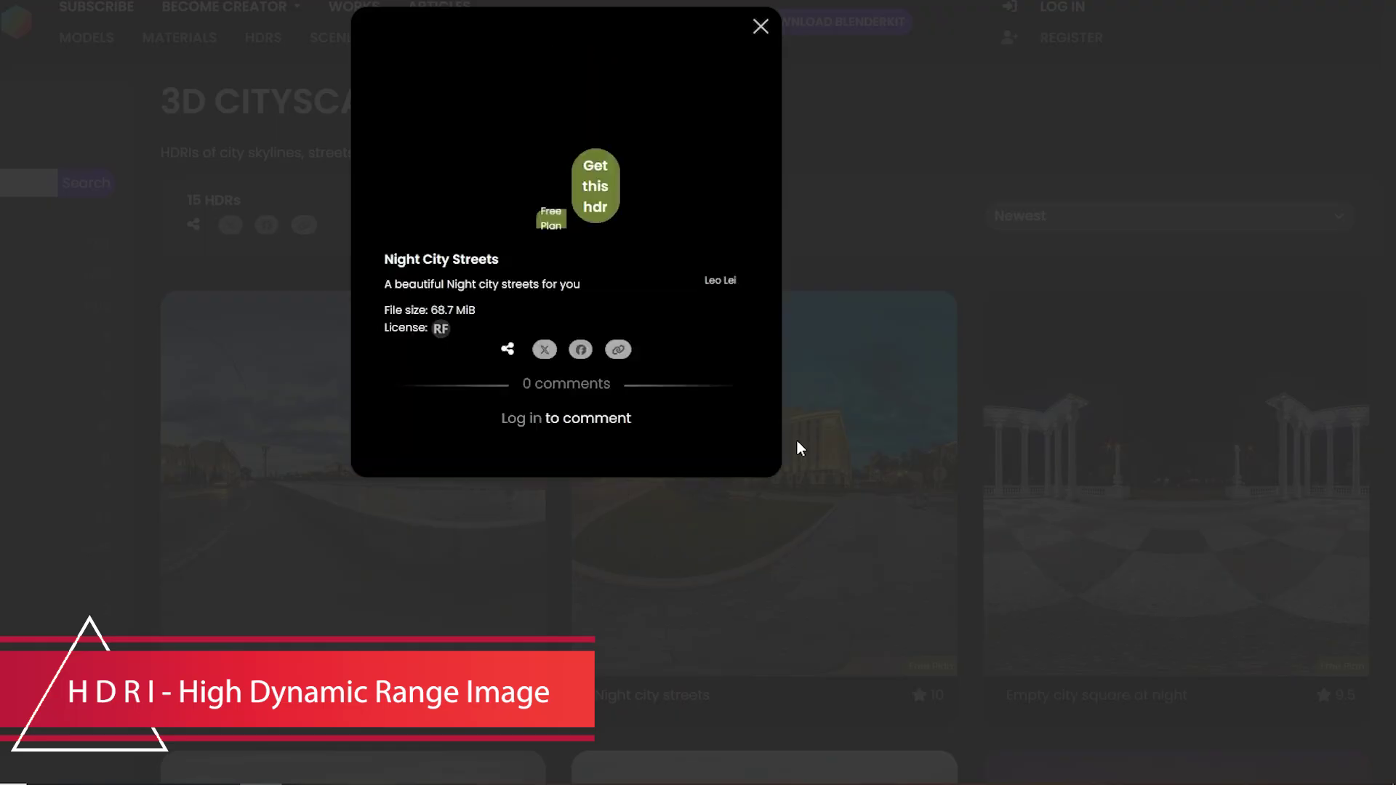
scroll(648, 352, "up", 1)
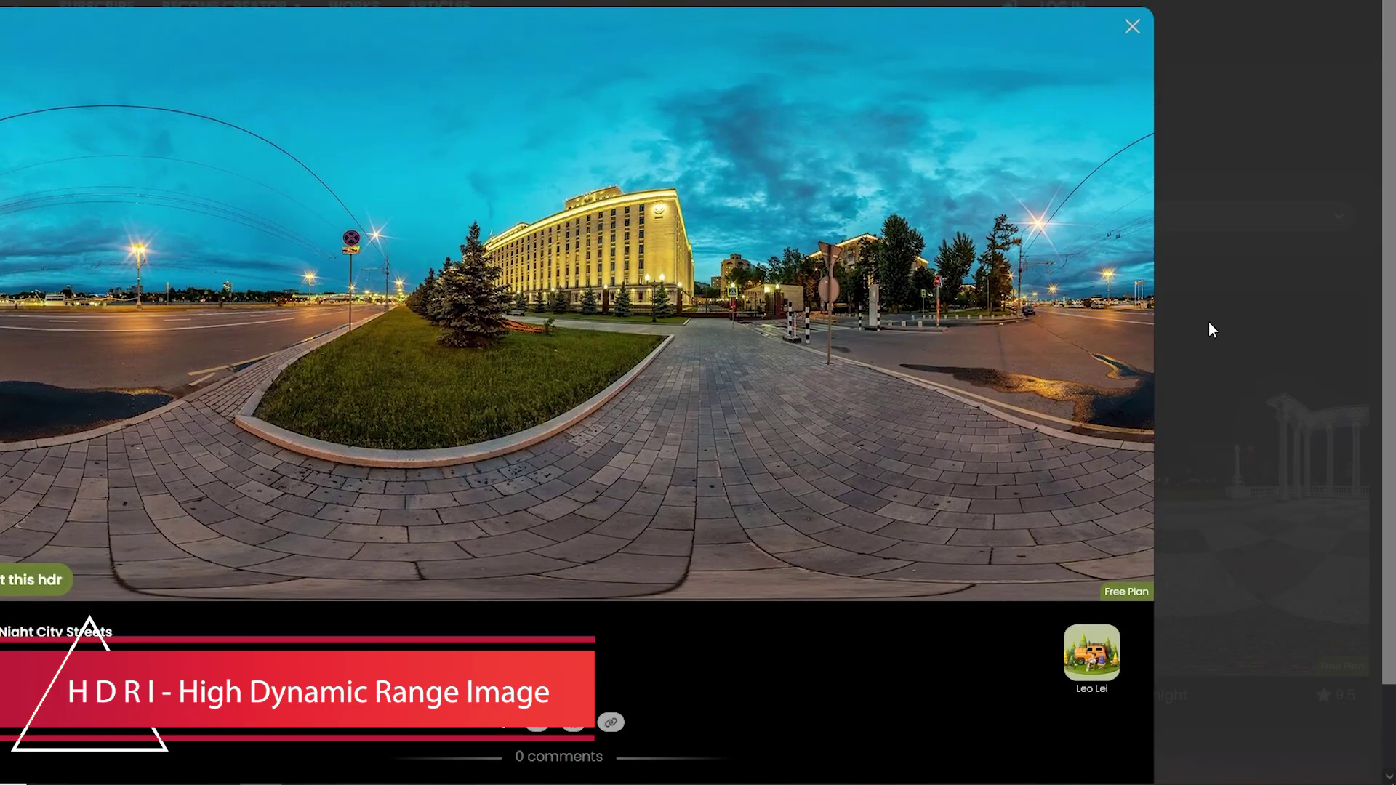
left_click(1209, 327)
left_click(707, 374)
left_click(1262, 302)
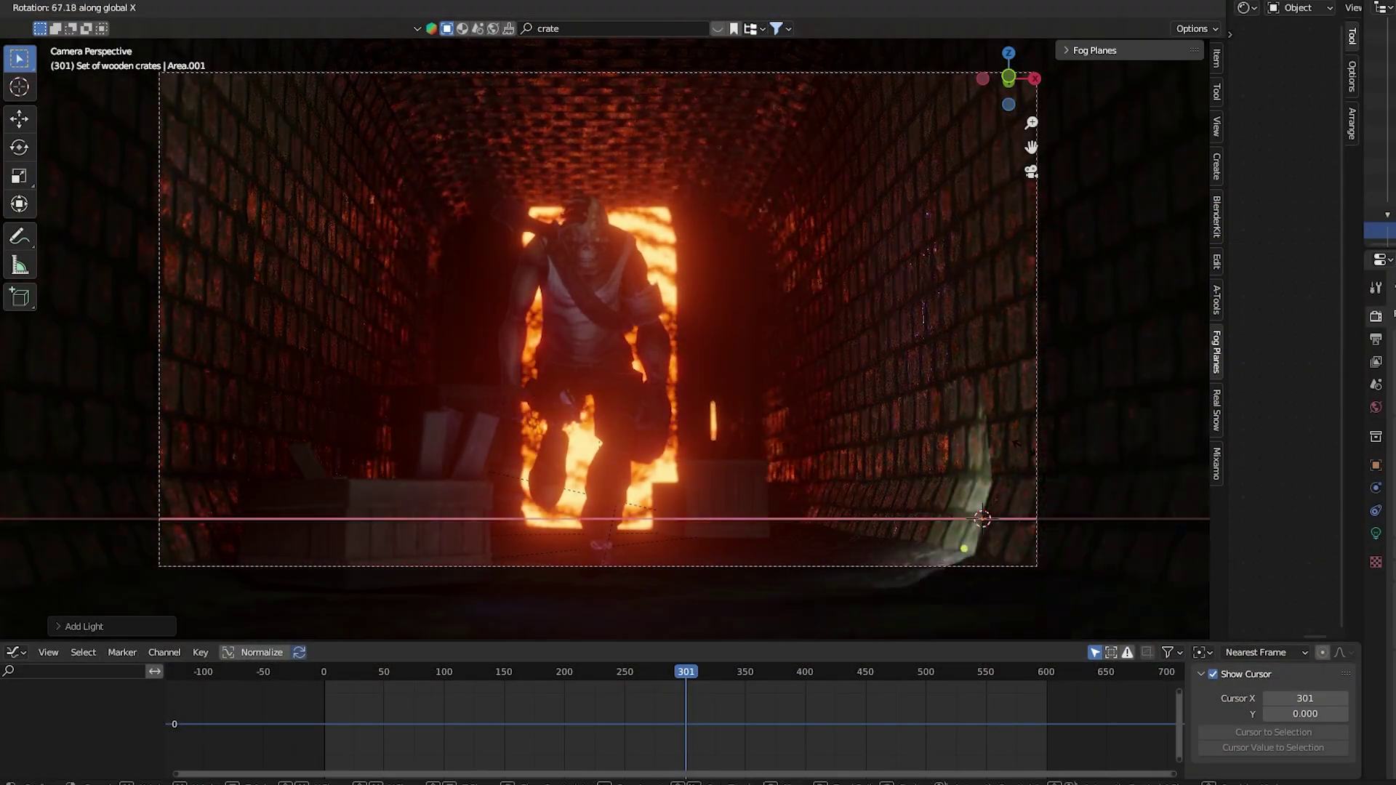
In Blender, rotate the area light about 67° around the X axis and move it about 1 m along negative X.
left_click(1038, 460)
key("g")
key("y")
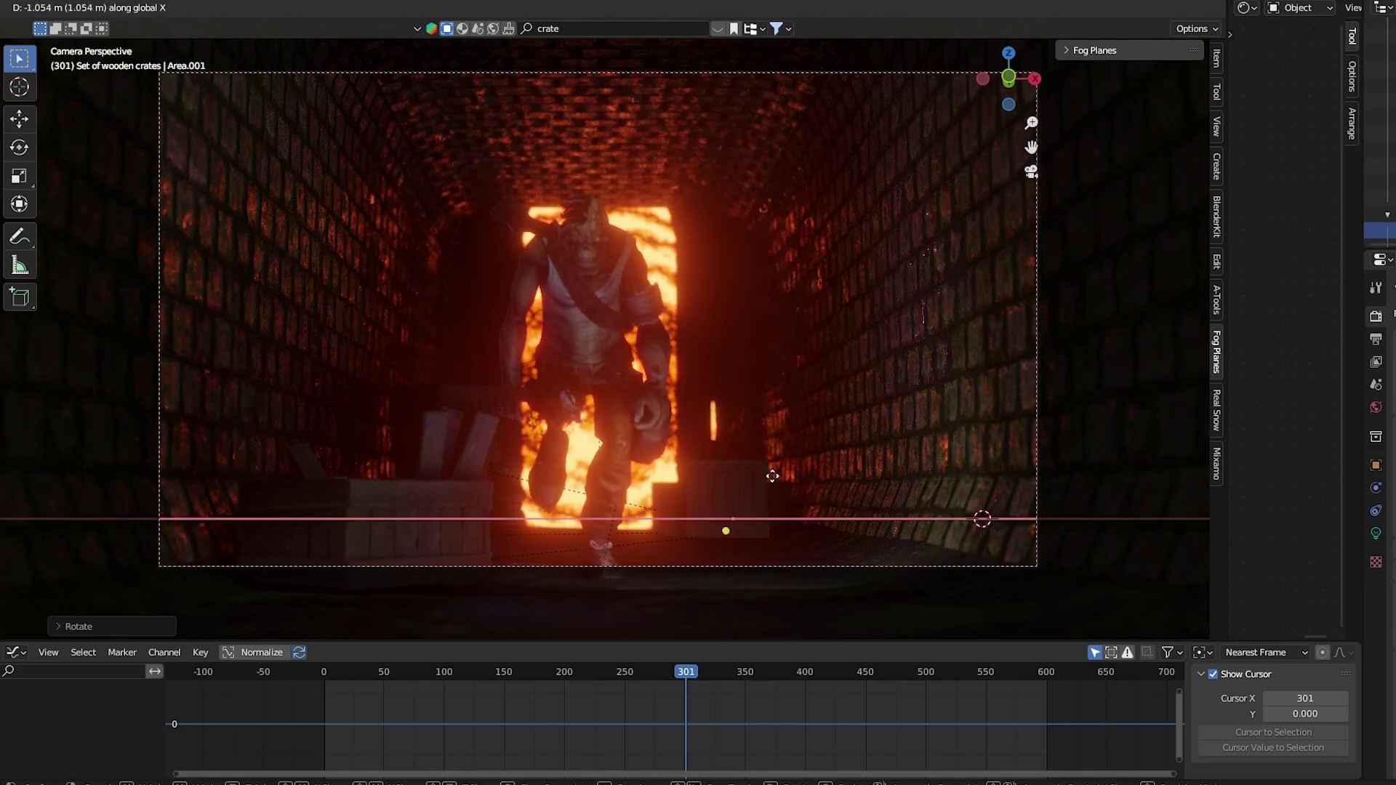
key("r")
key("Escape")
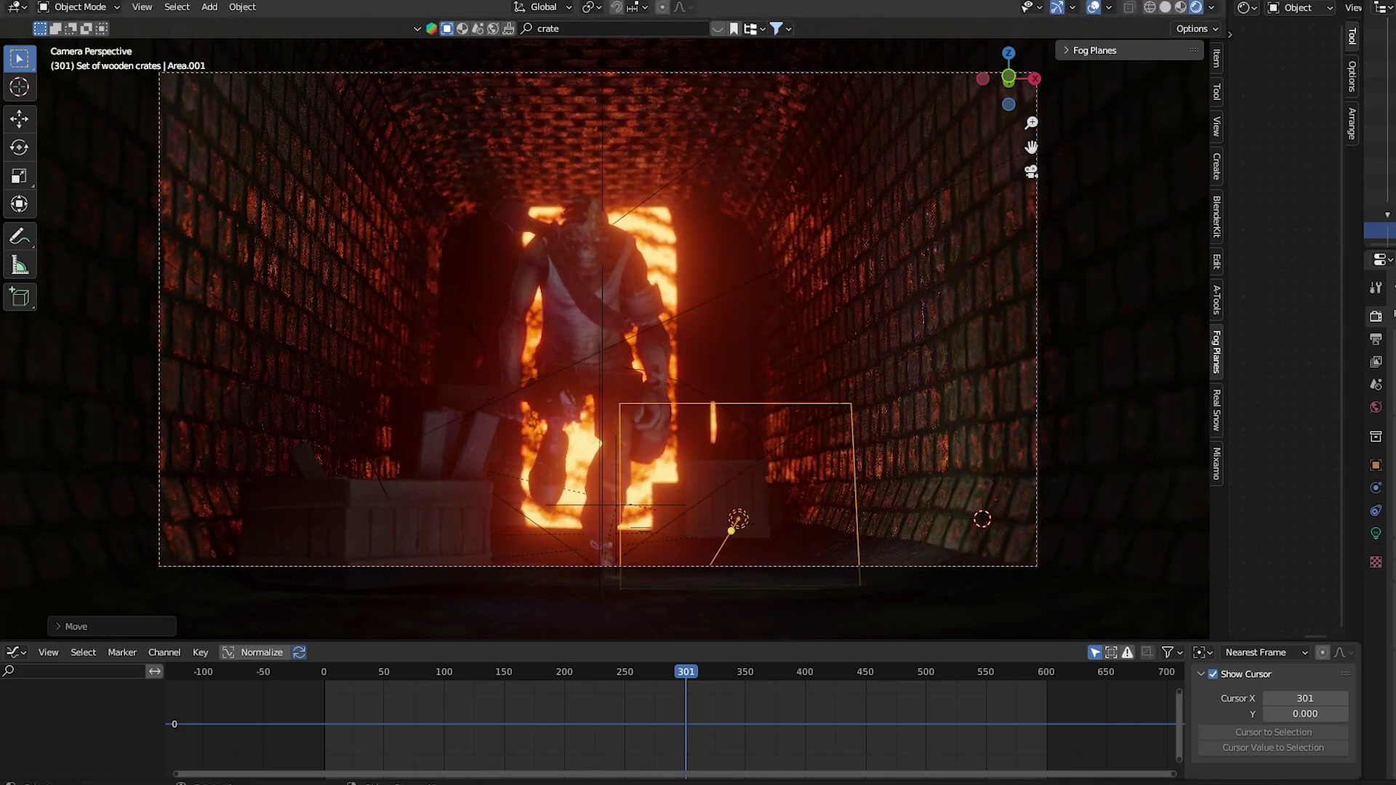
Rotate the area light around the X axis to point straight up, and tilt it about -35° around the Y axis toward the character.
key("r")
key("x")
key("Return")
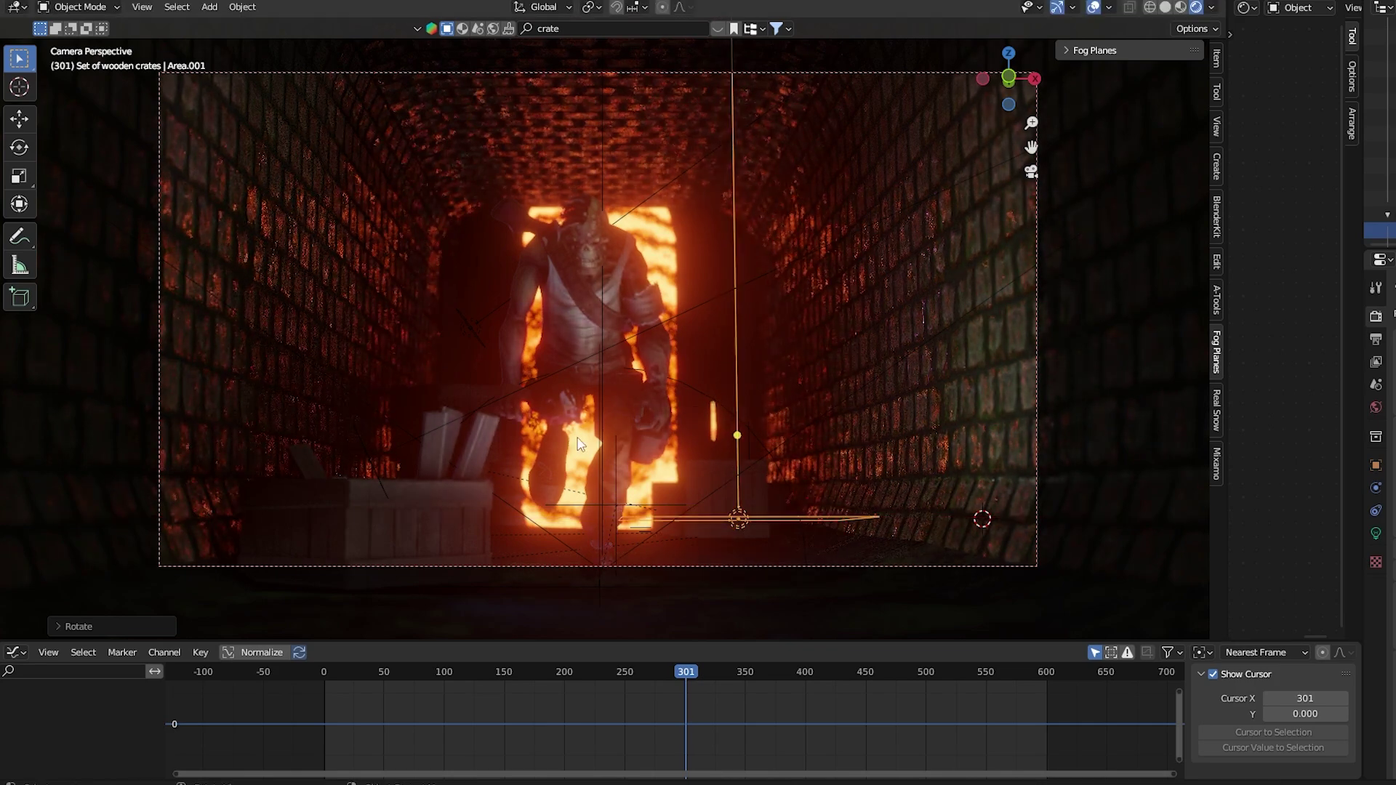
key("r")
key("y")
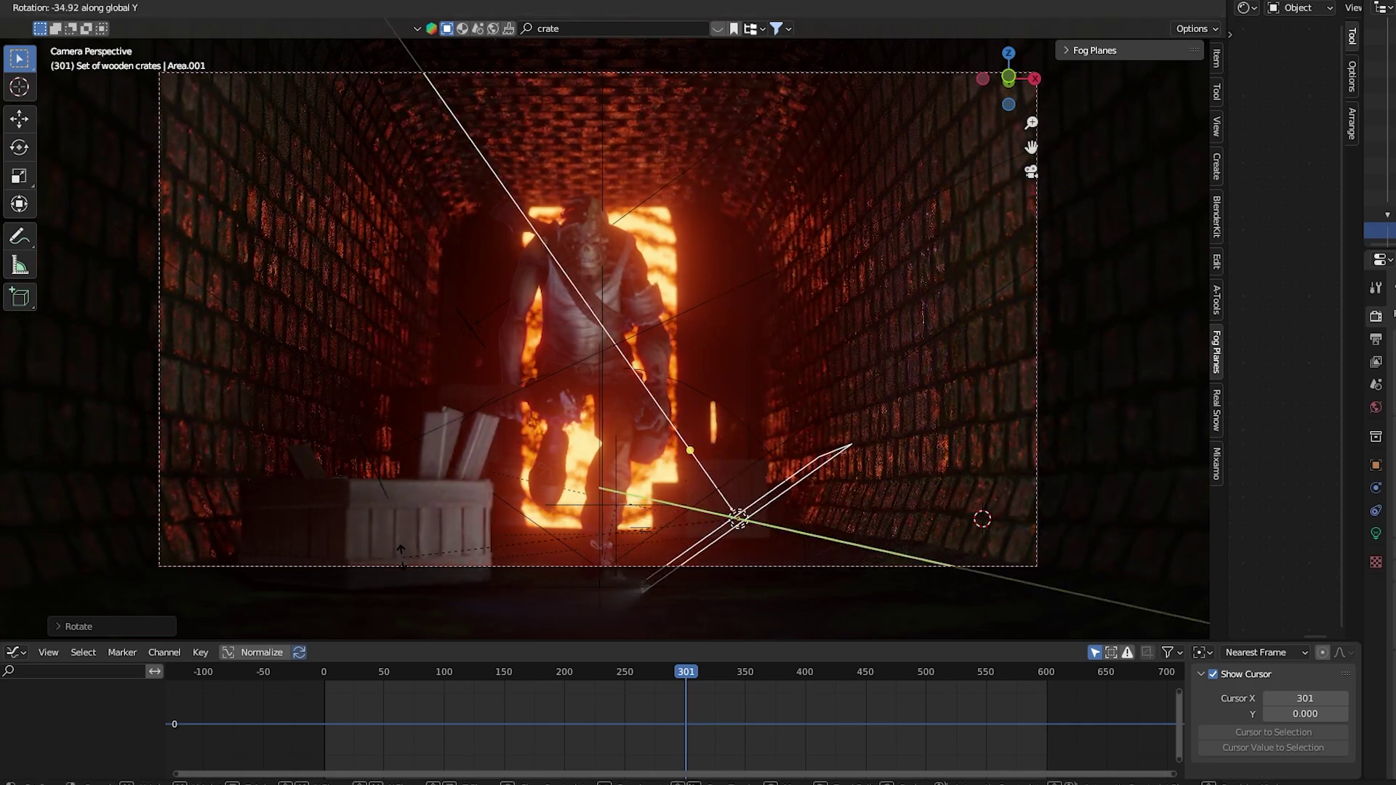
Reposition the area light higher and along the Y axis beside the character, and rotate it further around Y.
key("g")
key("y")
key("Return")
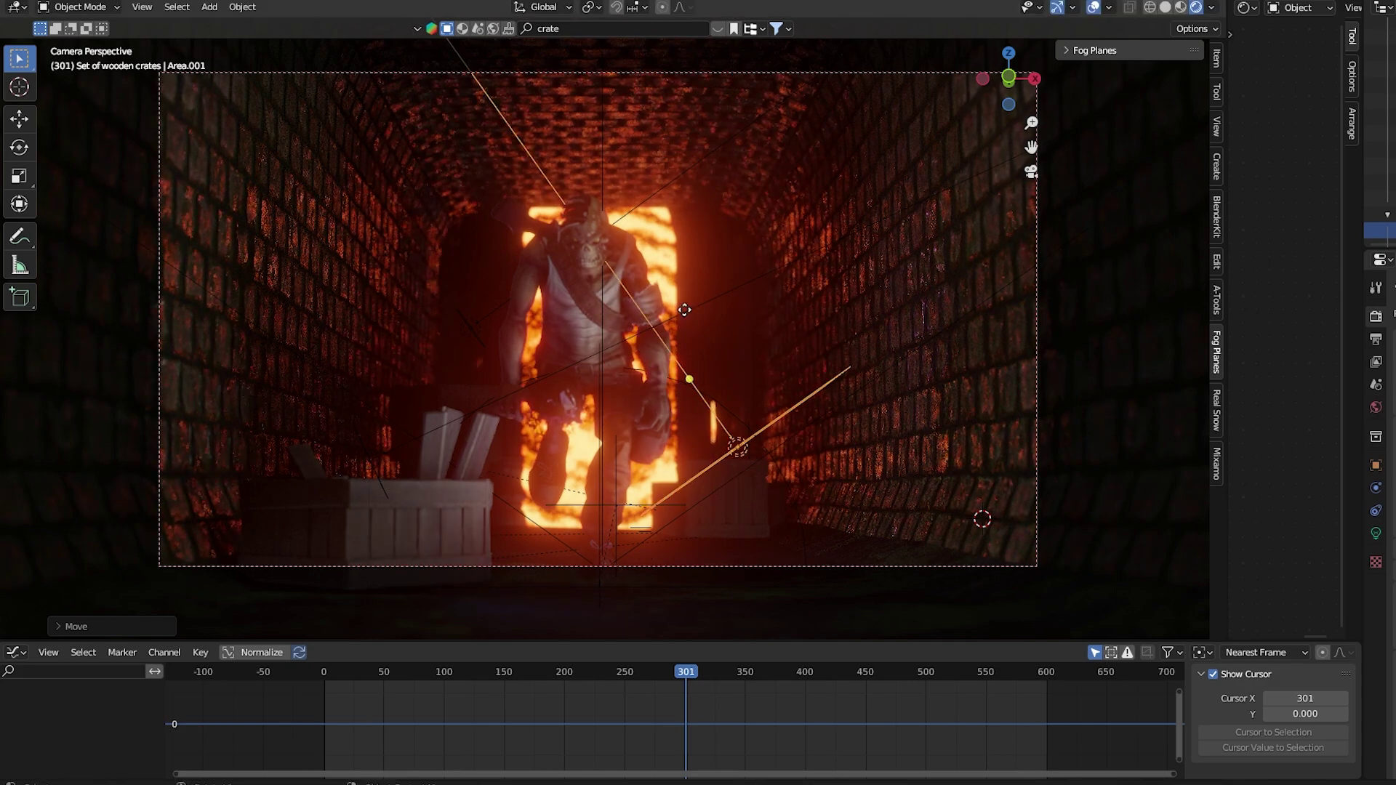
key("g")
key("y")
key("Return")
key("r")
key("y")
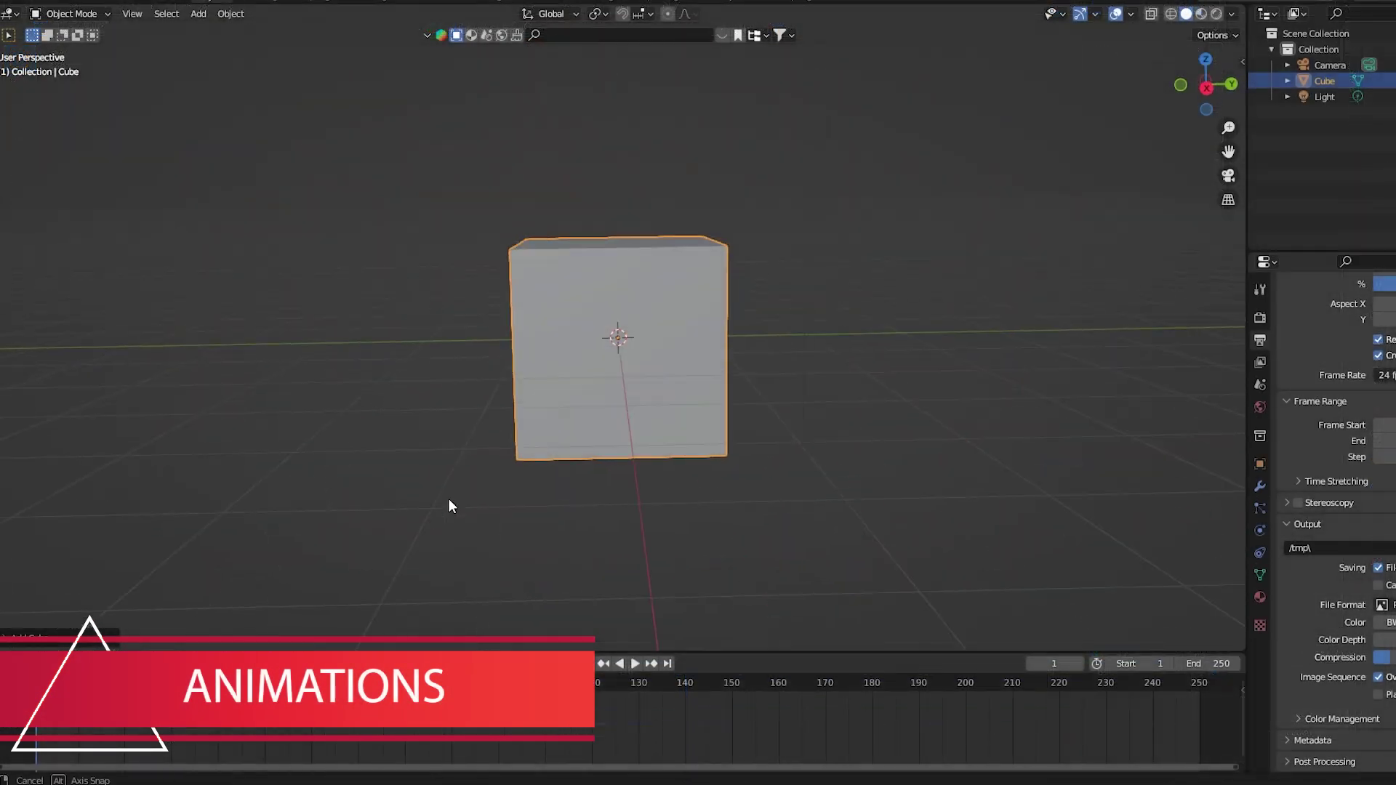
In the default scene, move the cube up along the Z axis until it rests on the grid floor.
middle_click_drag(472, 467, 495, 469, "shift")
key("g")
key("z")
left_click(550, 384)
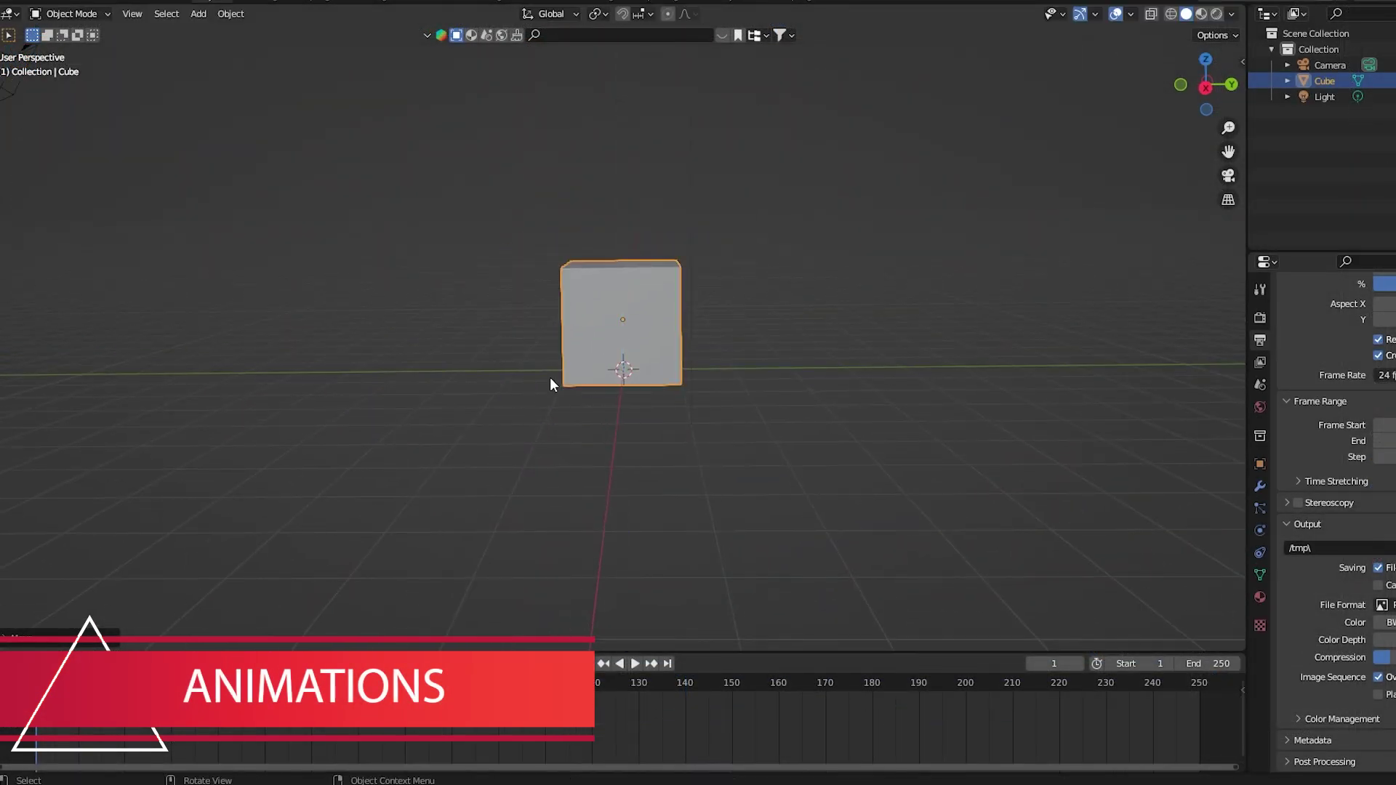
Keyframe the cube at frame 1, and at frame 110 after moving it about -7.1 m along the Y axis.
key("i")
left_click(409, 393)
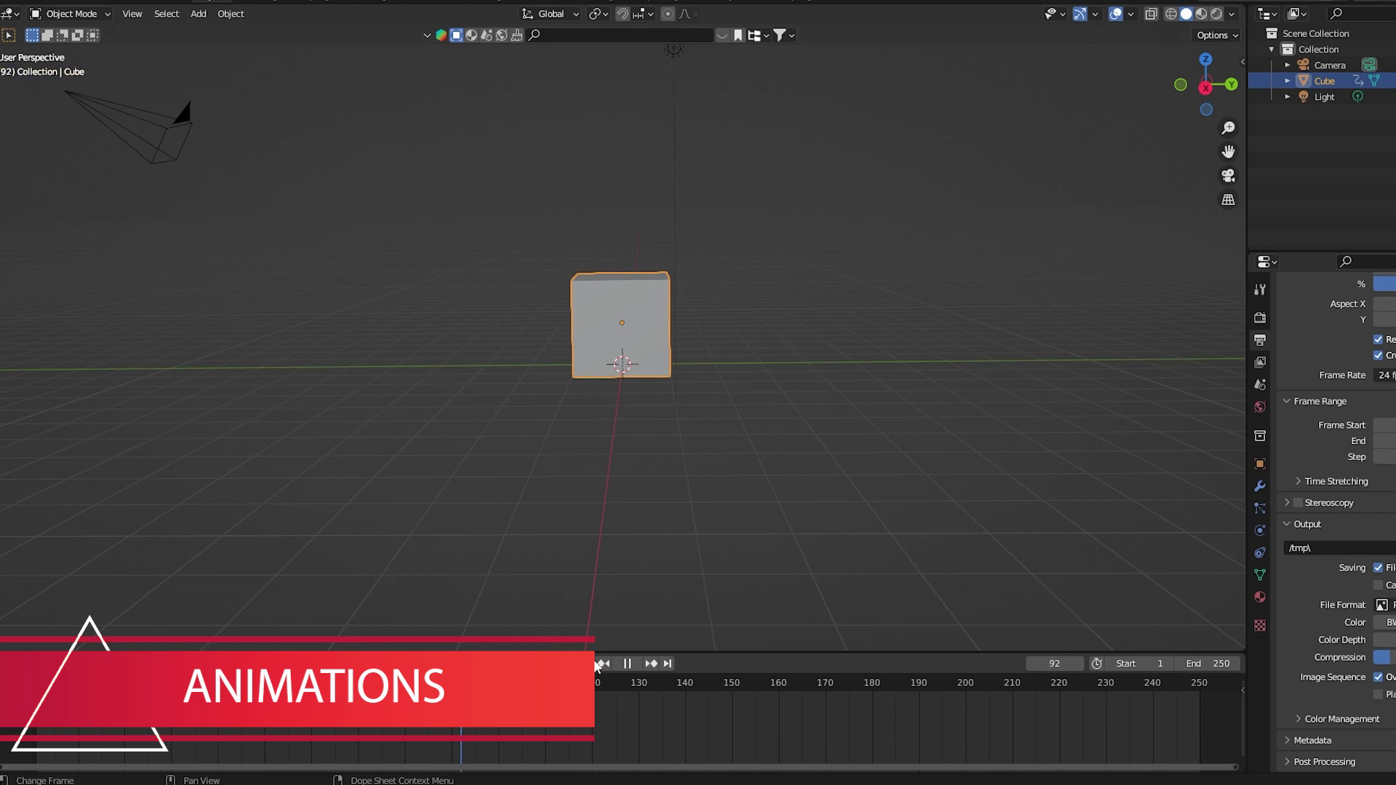
key("g")
key("y")
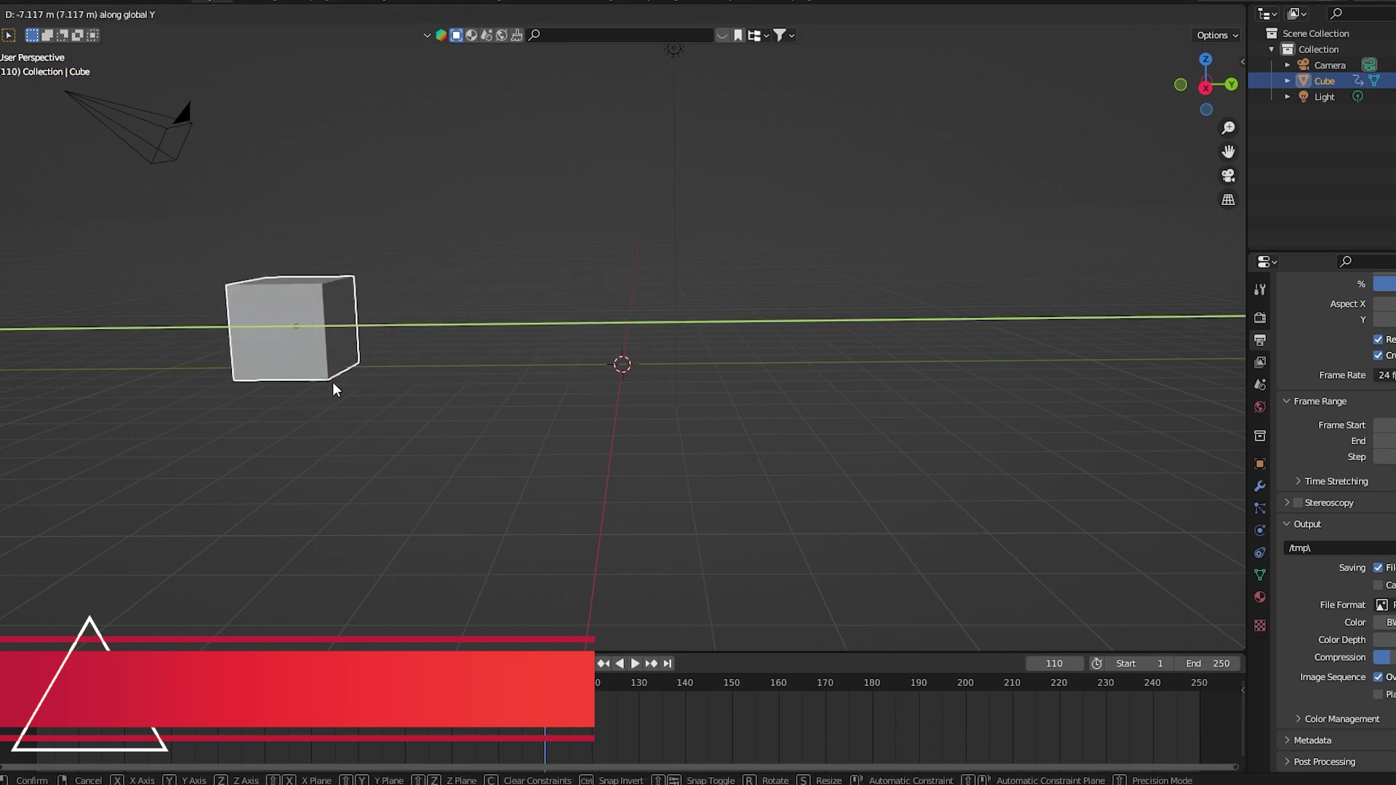
left_click(333, 382)
key("i")
left_click(333, 382)
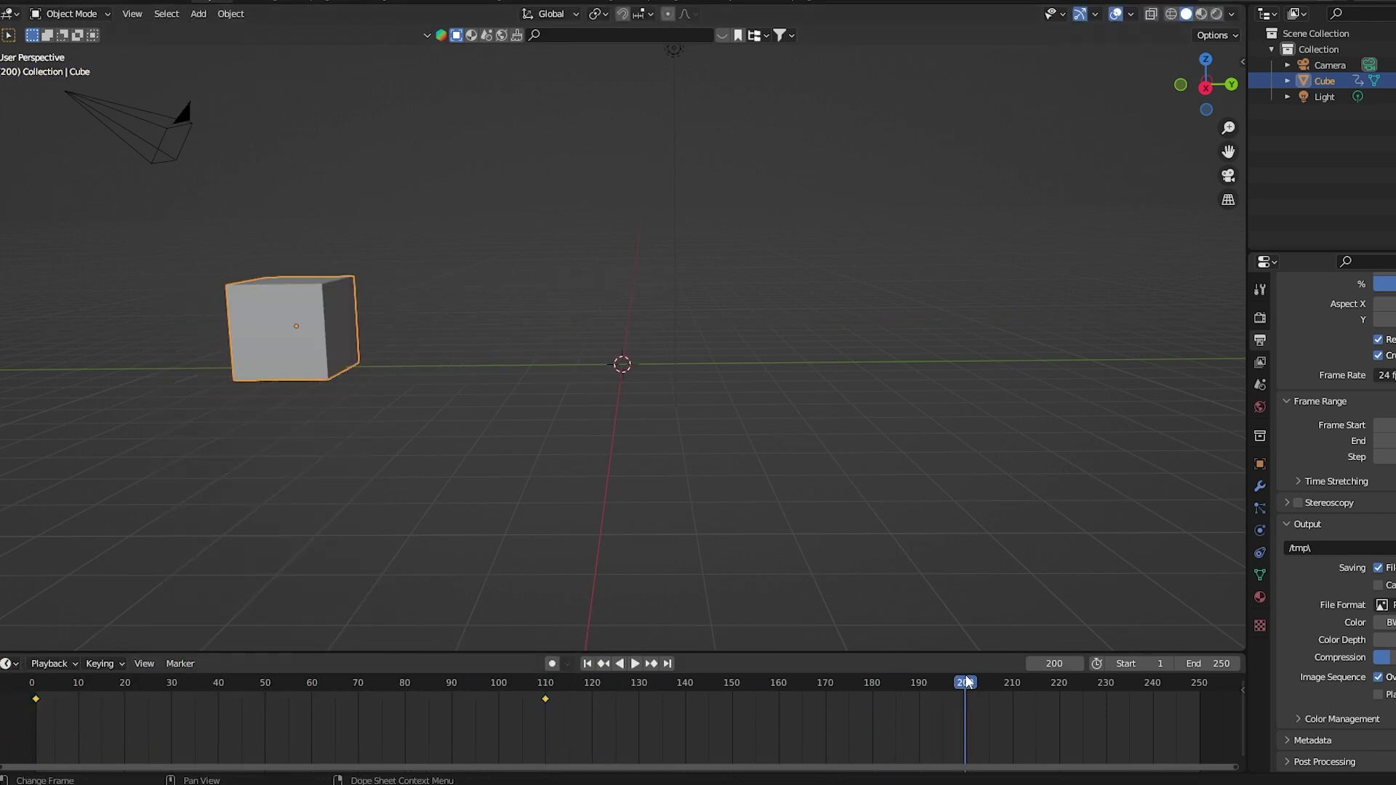
At frame 200, move the cube along positive Y past the world origin and insert a keyframe.
key("g")
key("y")
left_click(1137, 408)
key("i")
left_click(919, 405)
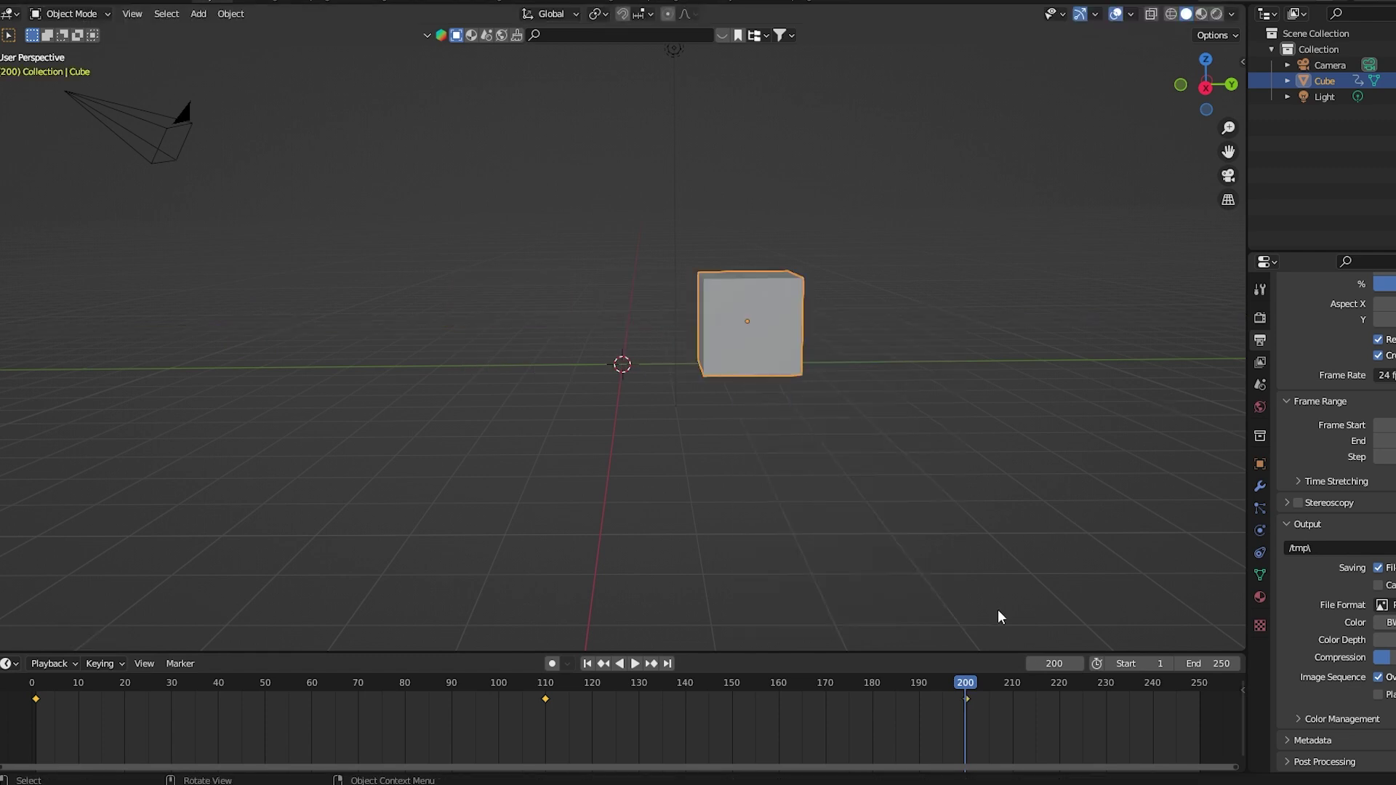
Keyframe the cube at frame 248 after moving it along positive X and negative Y, and play the animation from the start.
left_click(957, 521)
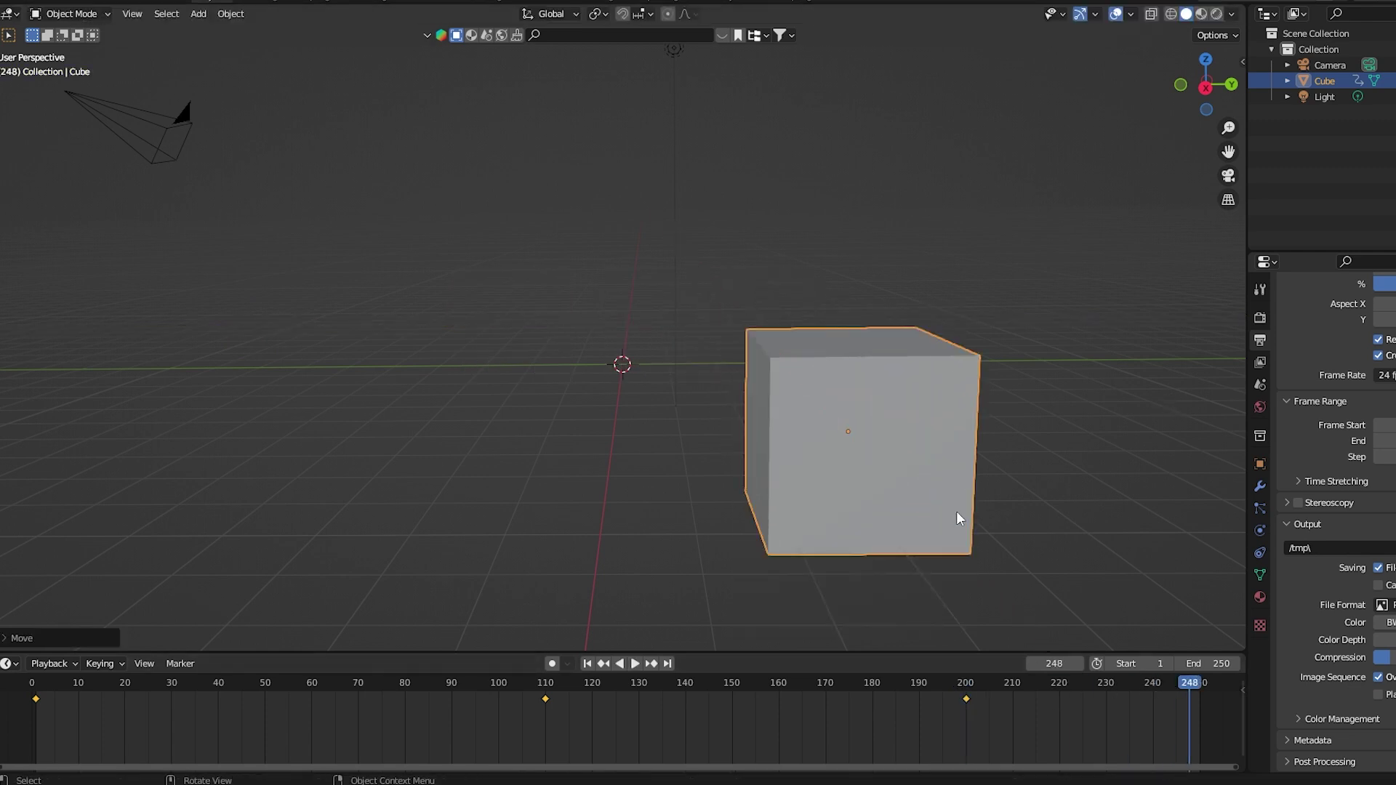
key("g")
key("y")
left_click(637, 504)
key("i")
left_click(638, 504)
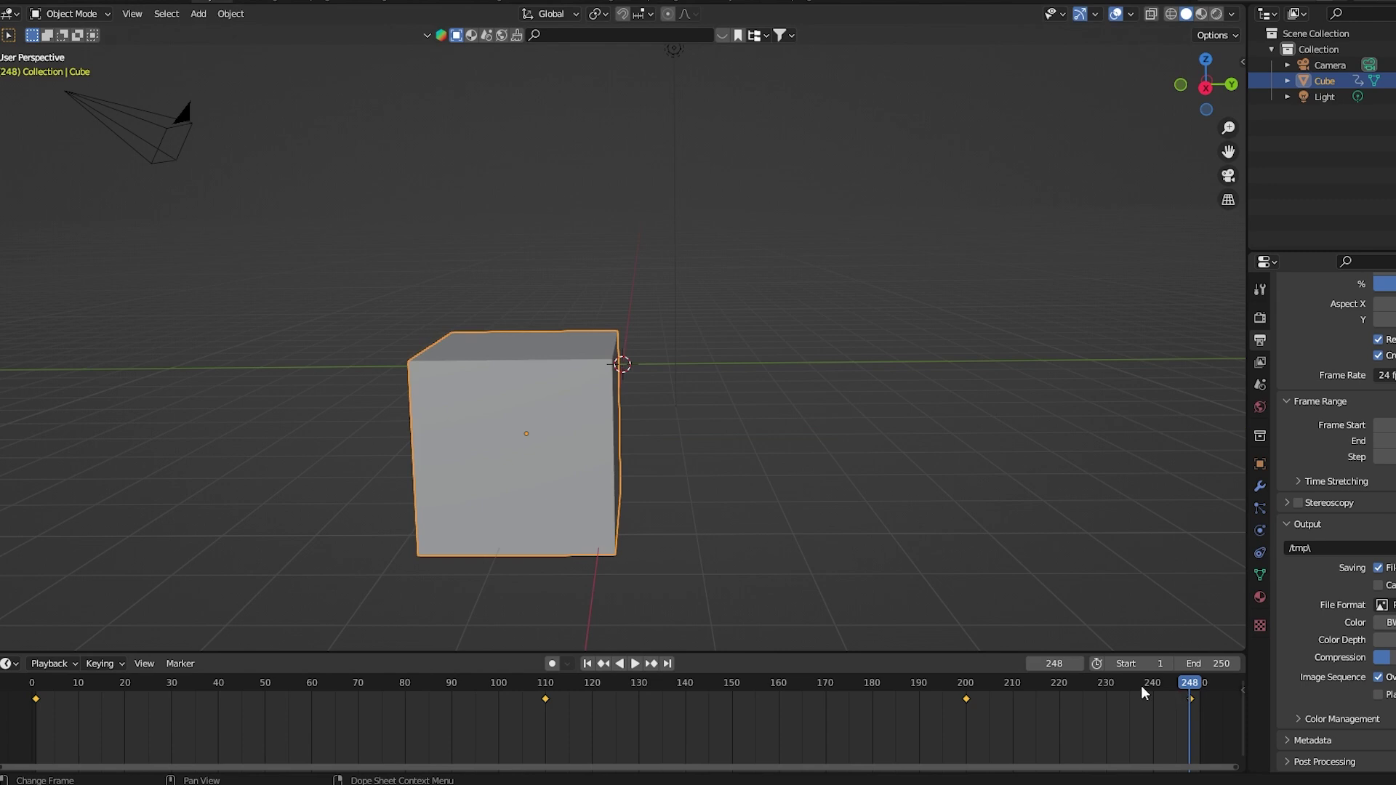
left_click(586, 663)
key("space")
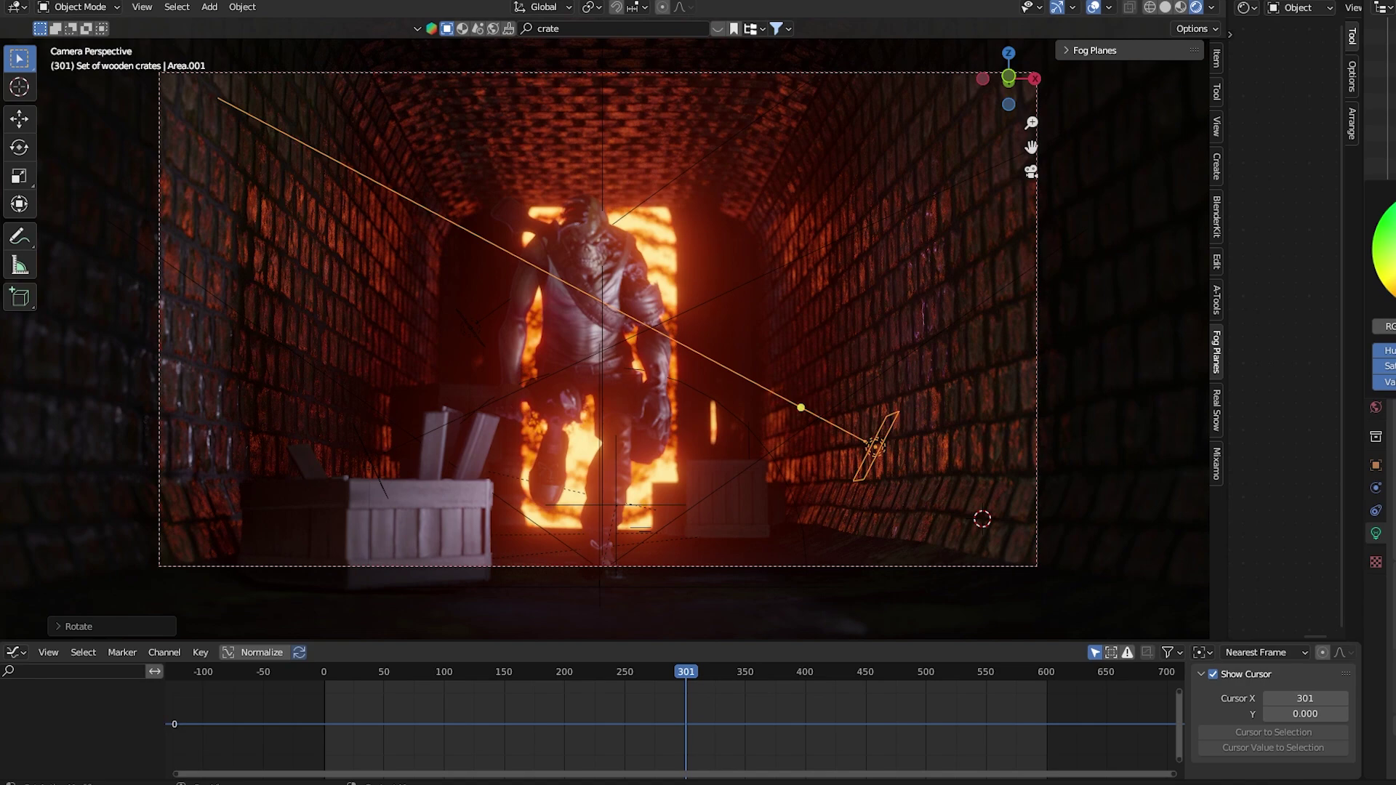
In the tunnel scene, move the area light along negative X and rotate it about 37.5° around the Z axis.
key("g")
key("x")
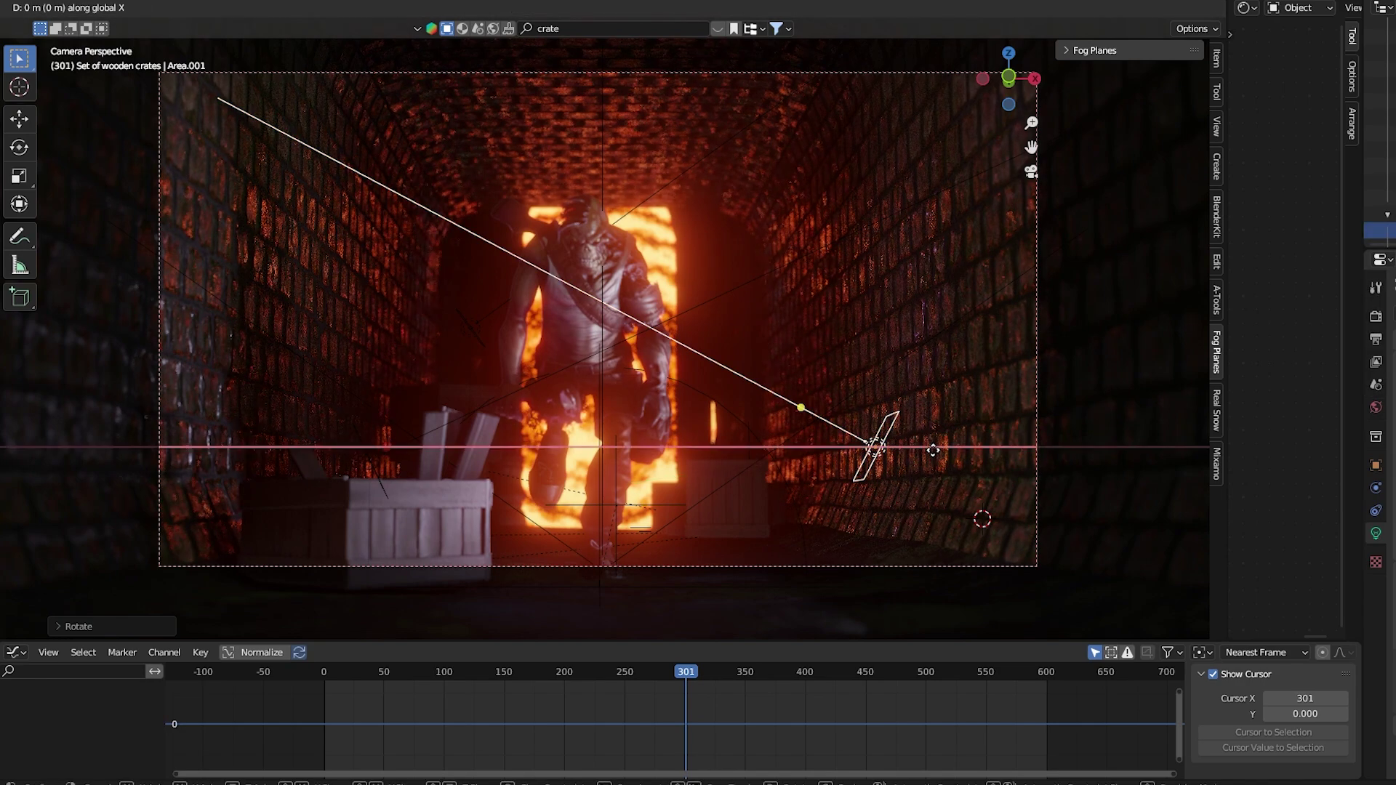
left_click(819, 463)
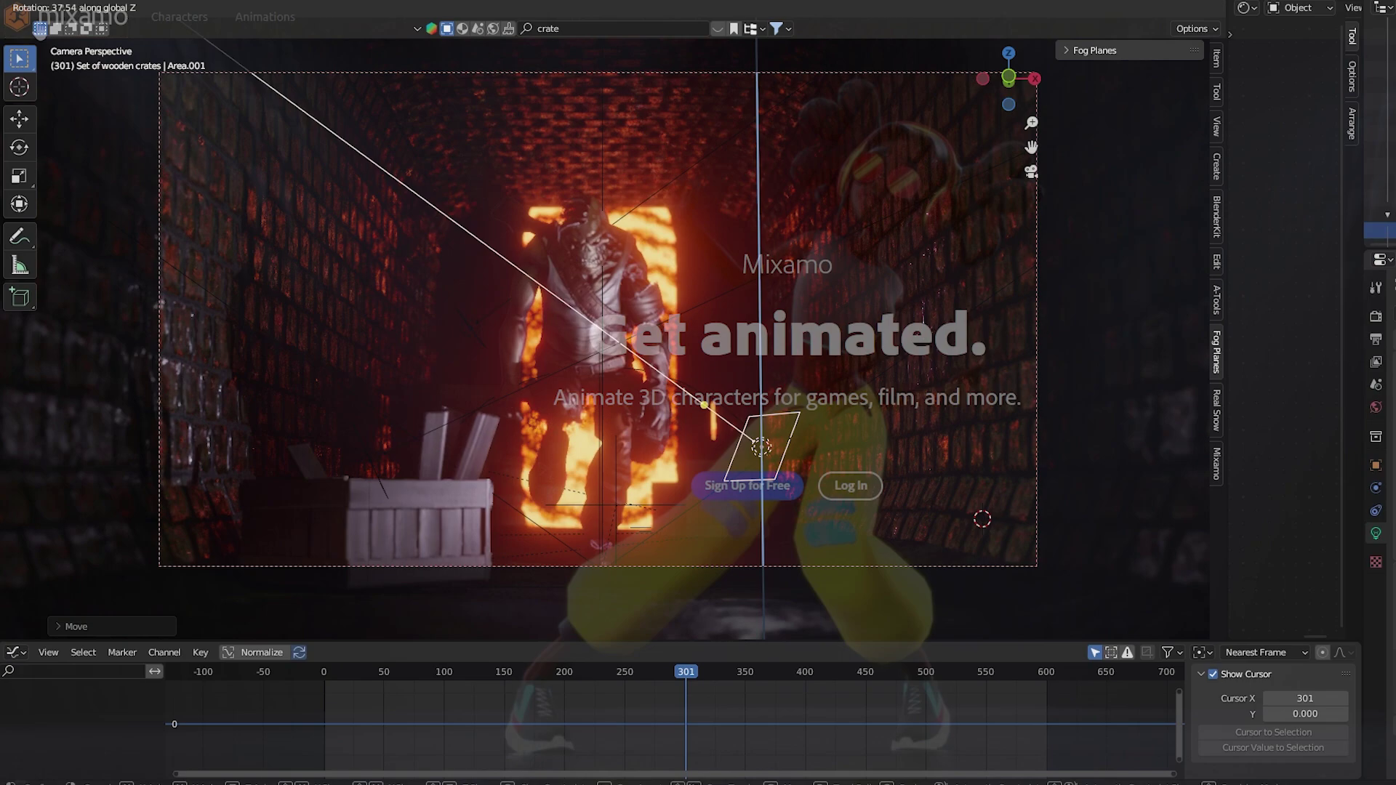
In Mixamo, preview Happy Idle on the Survivor character and browse the second page of animations and the Combat genre.
scroll(223, 218, "down", 10)
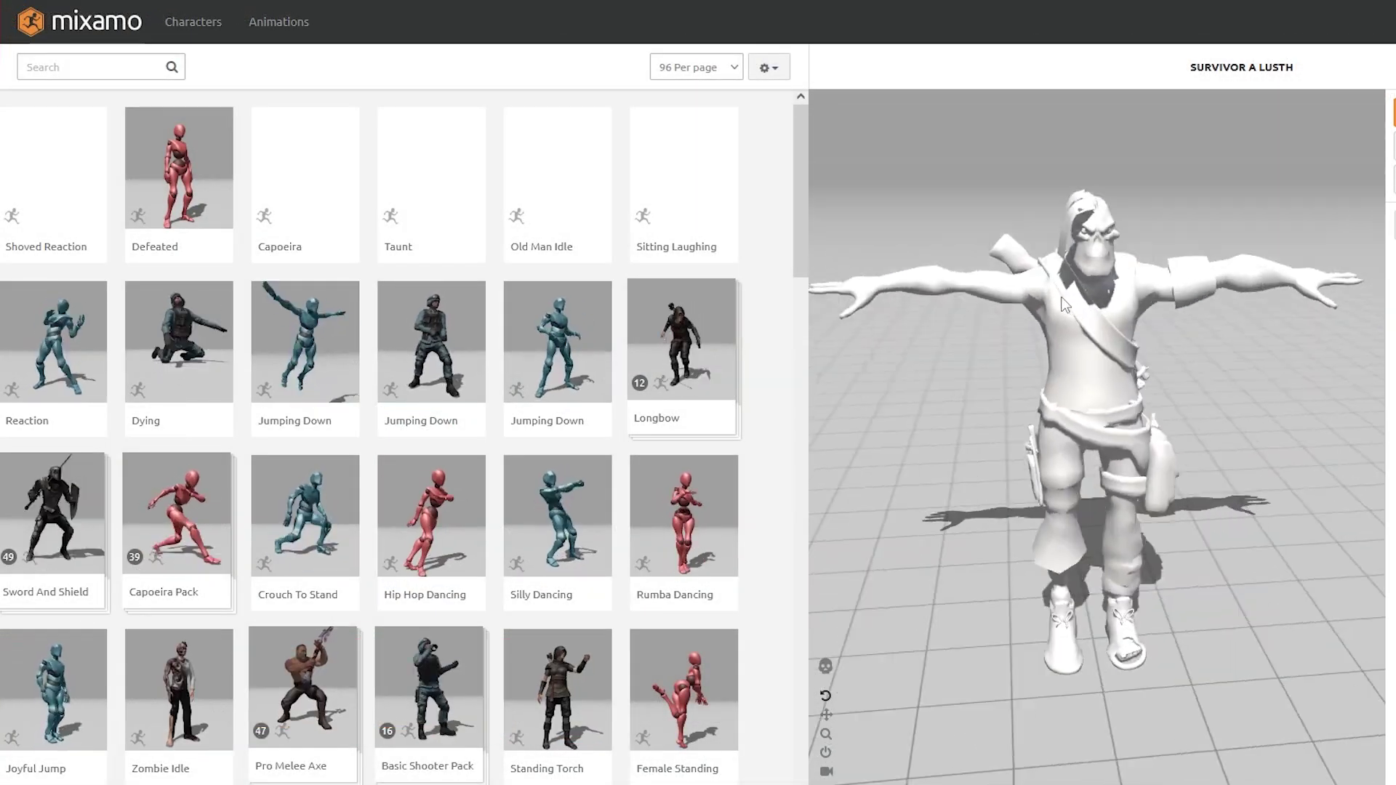
left_click(833, 695)
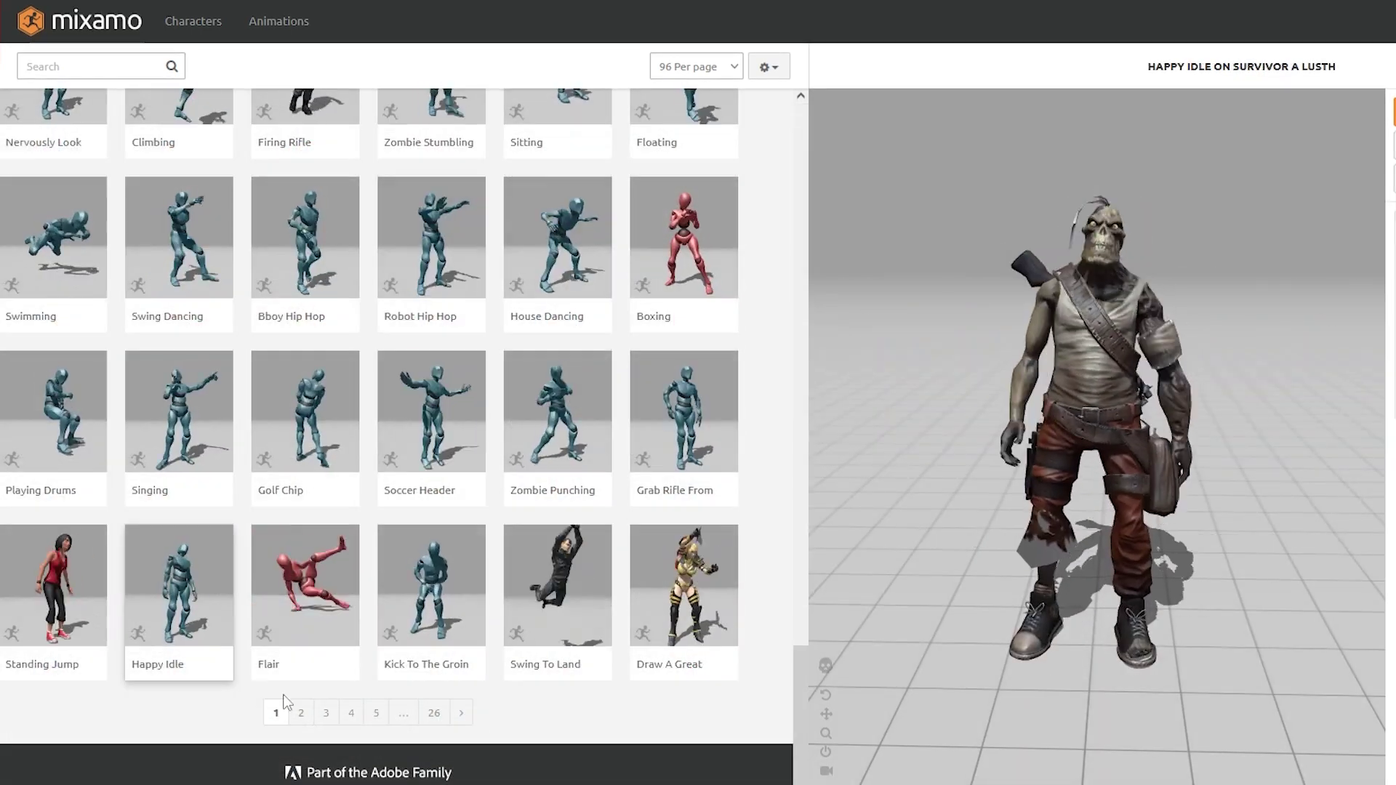
left_click(301, 713)
left_click(155, 64)
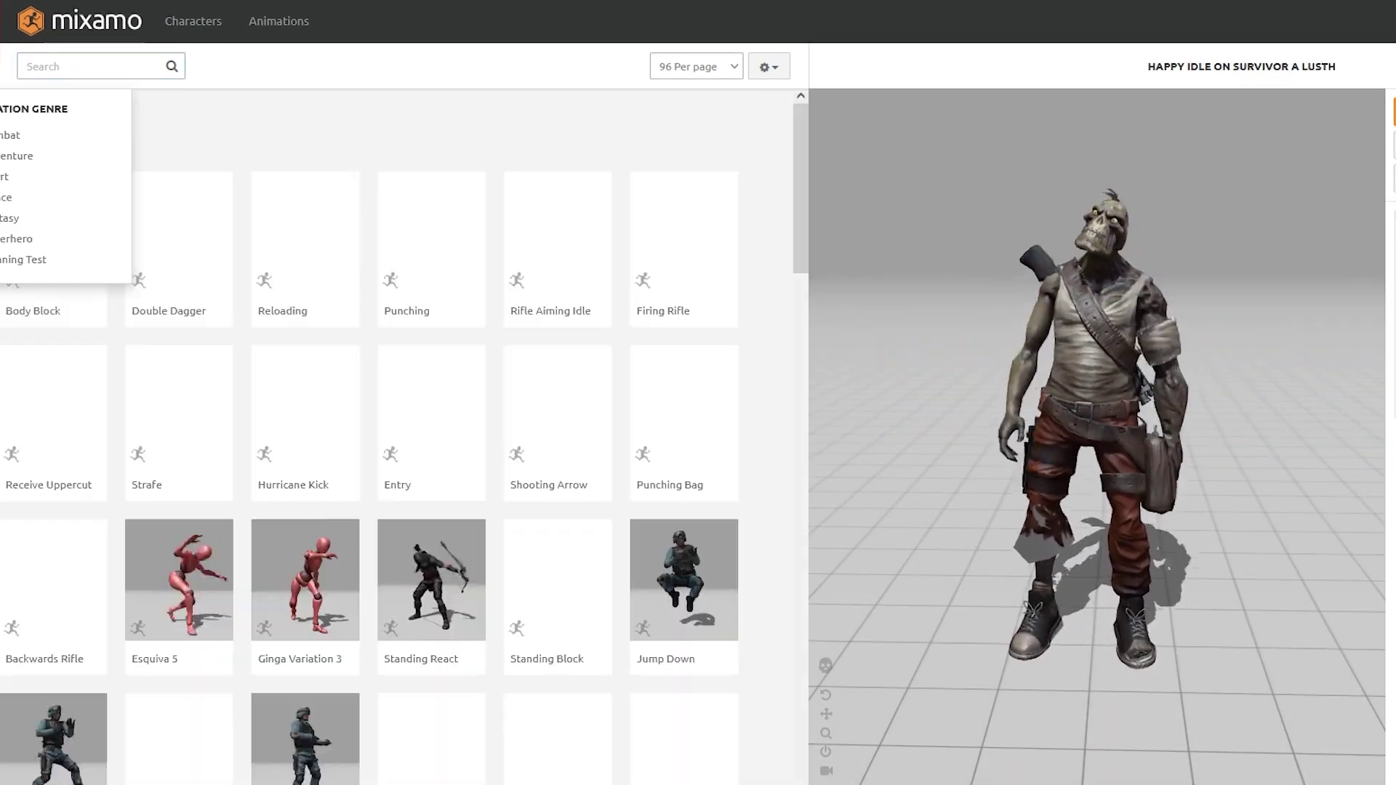
left_click(15, 135)
scroll(263, 517, "down", 2)
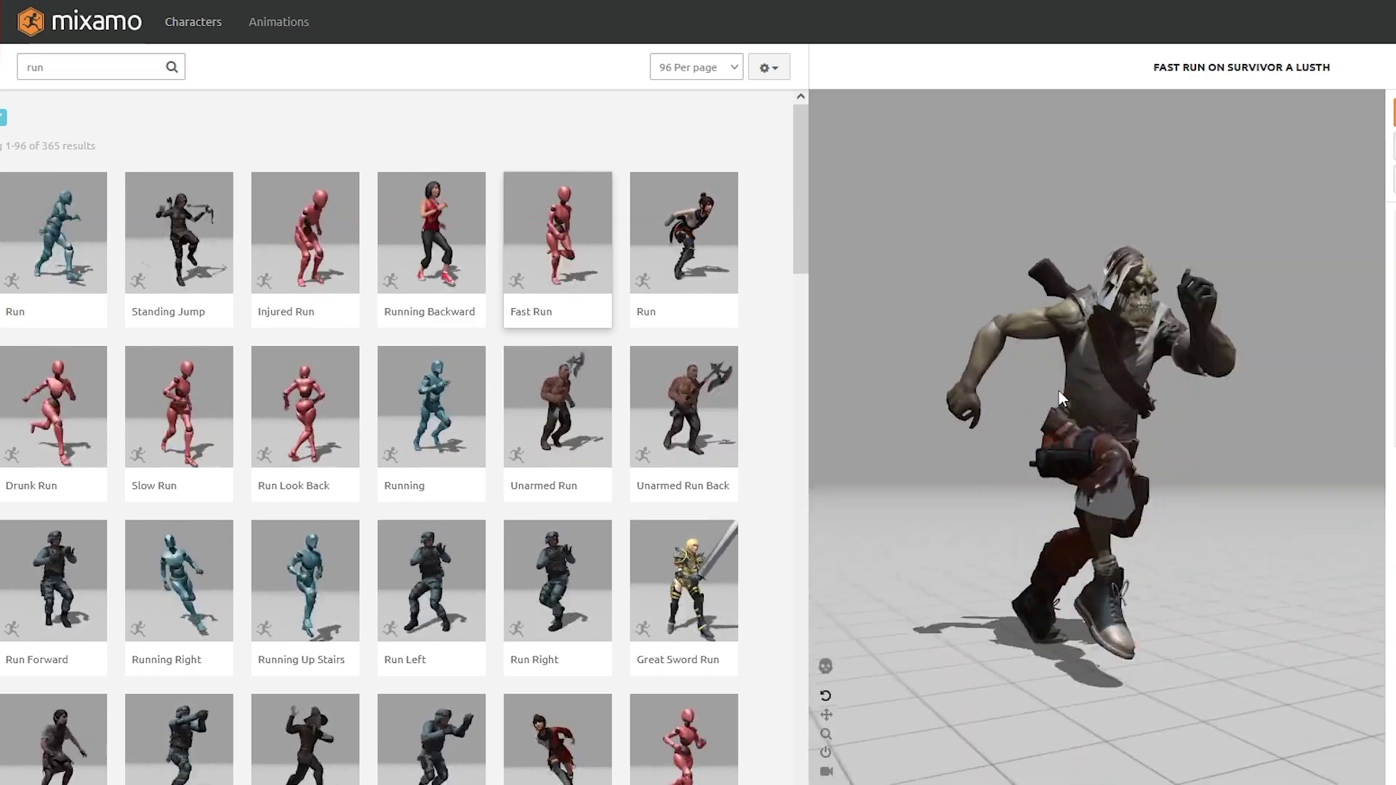
Open the download settings for the Fast Run animation and review the Skin, Frames per Second, Keyframe Reduction and Format options.
mouse_move(1059, 391)
left_mouse_down()
mouse_move(1393, 396)
mouse_move(1053, 390)
left_mouse_up()
left_click(1391, 113)
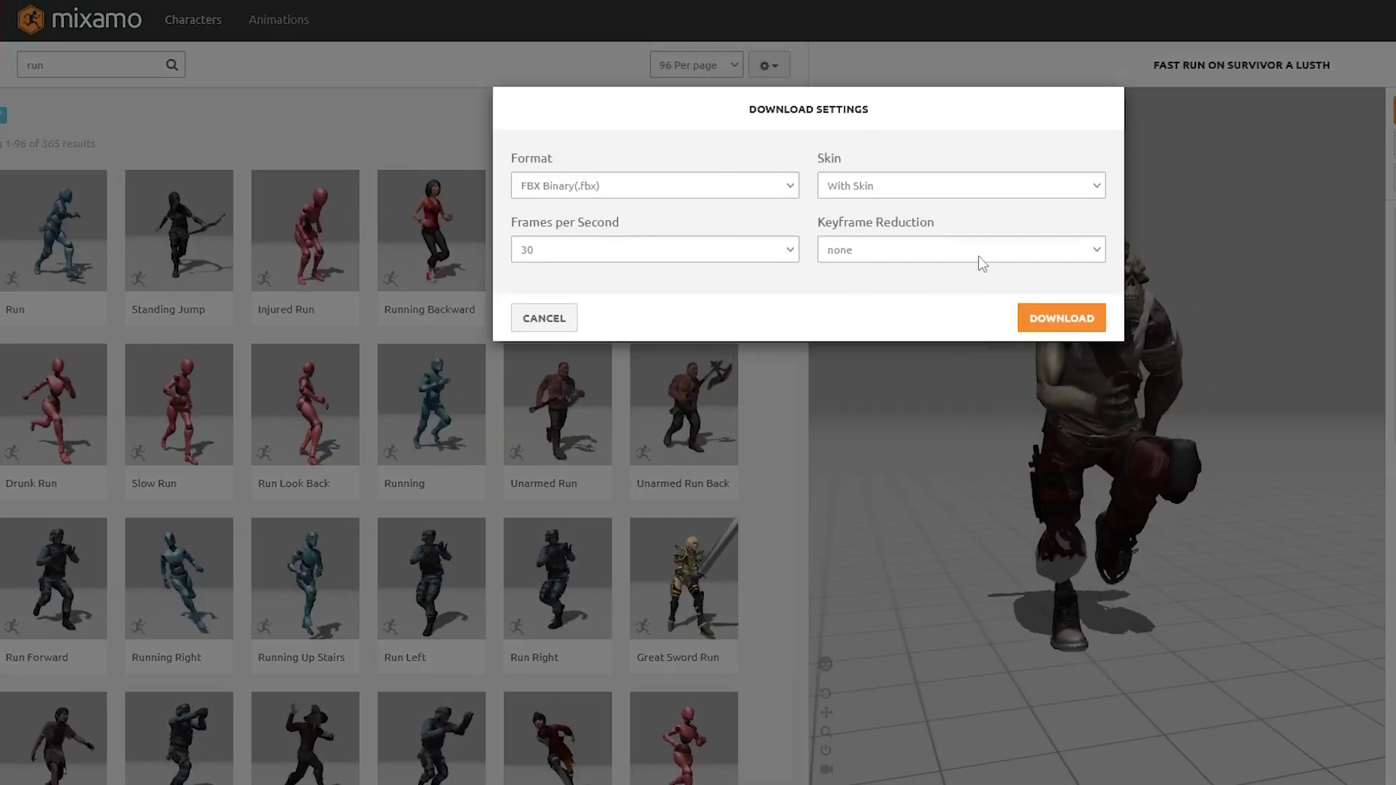
left_click(913, 189)
left_click(702, 256)
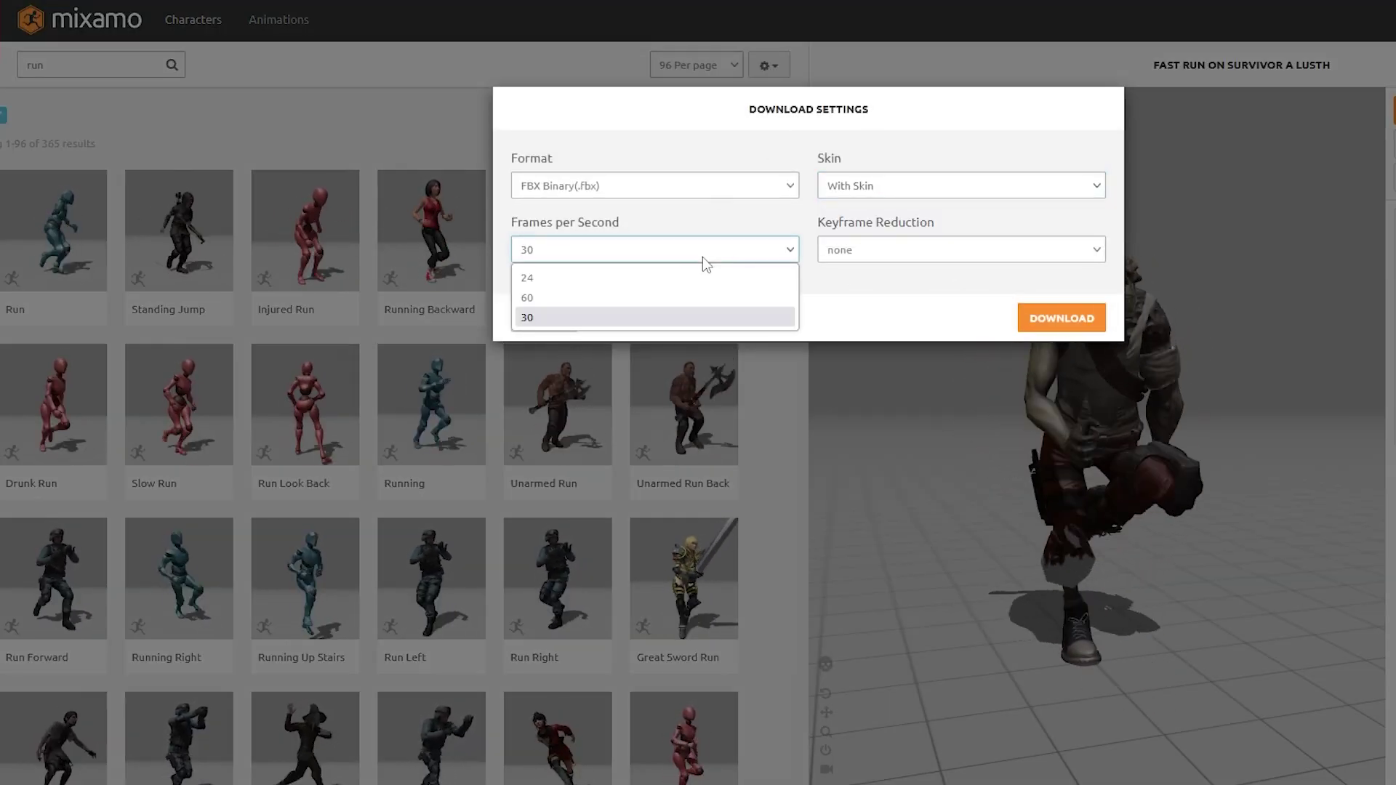
left_click(927, 254)
left_click(695, 190)
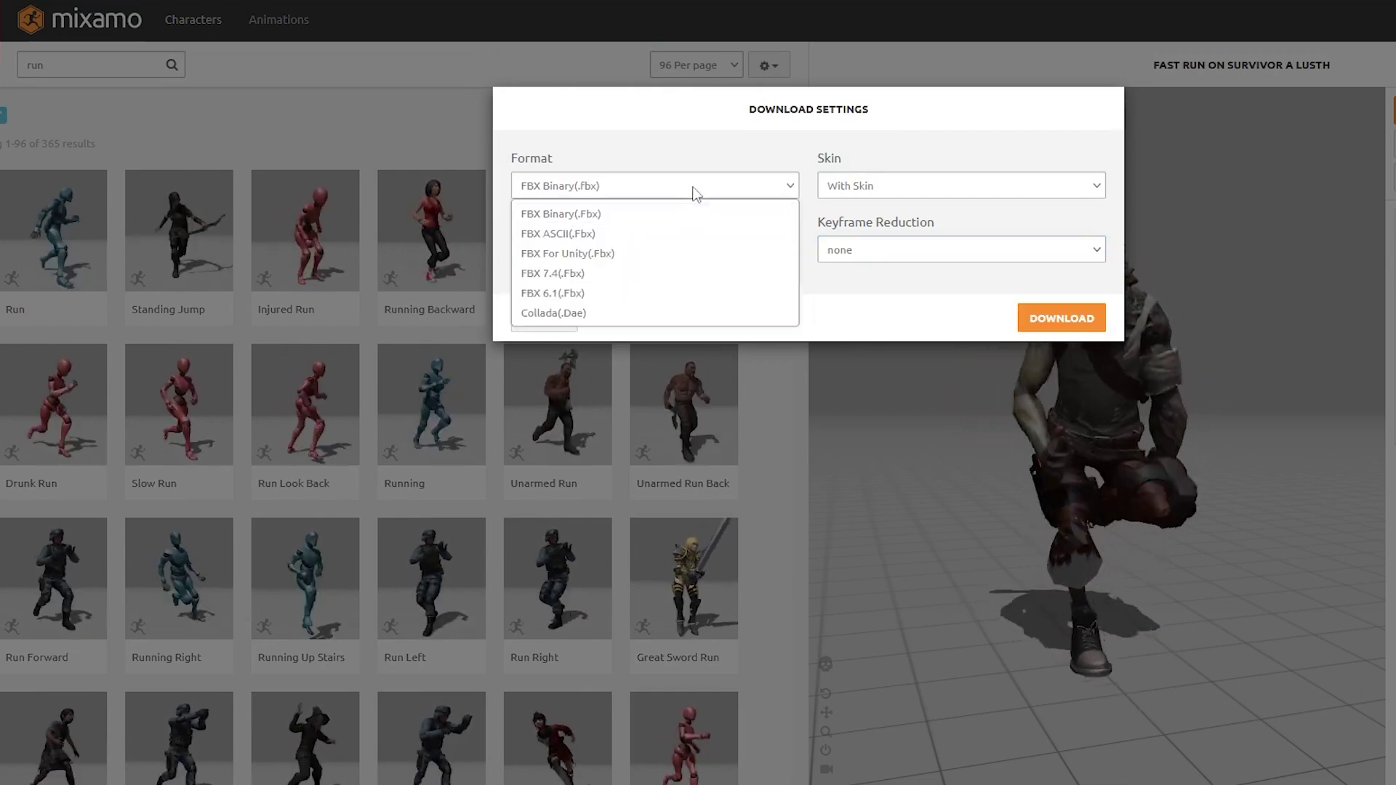
left_click(869, 349)
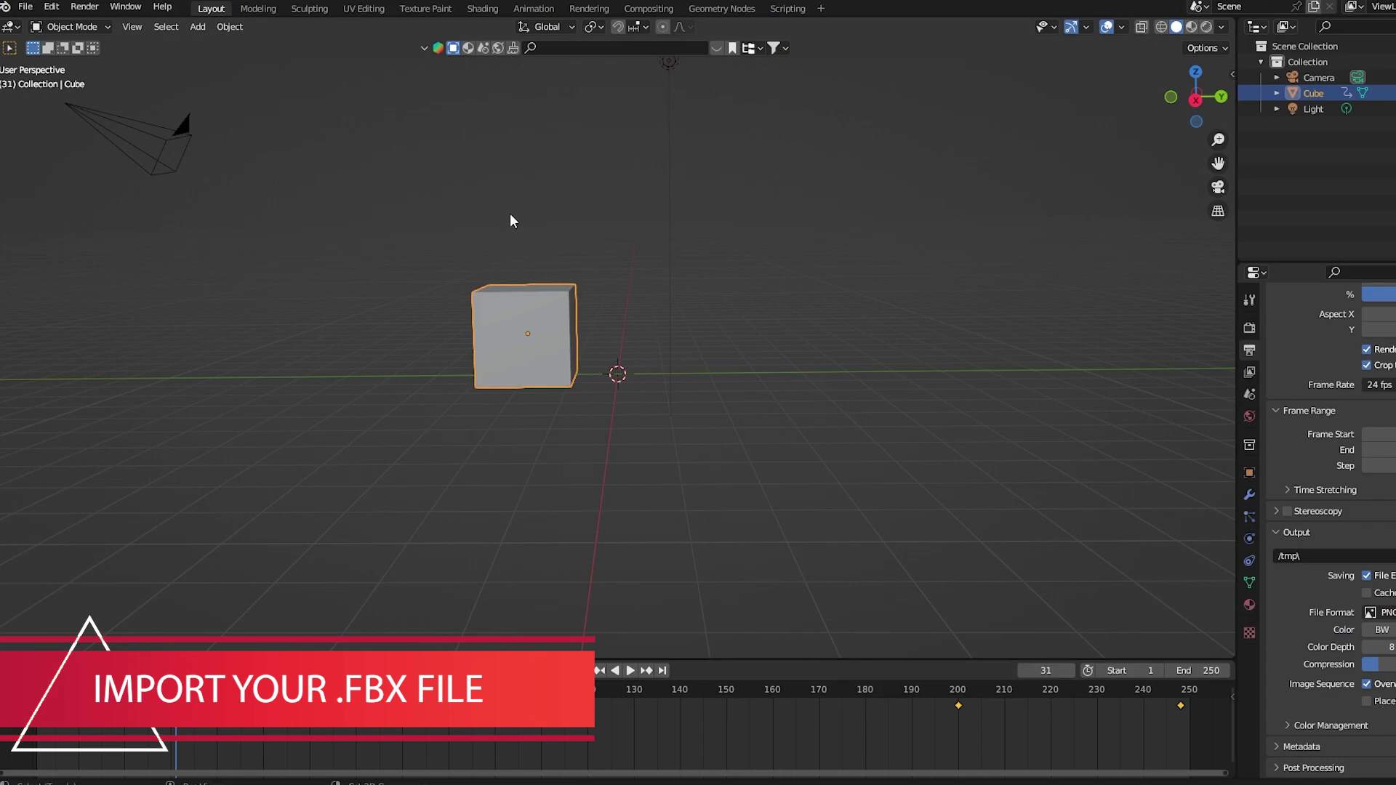
Switch to Blender and open the FBX file import.
middle_click_drag(512, 221, 941, 284)
left_click(26, 7)
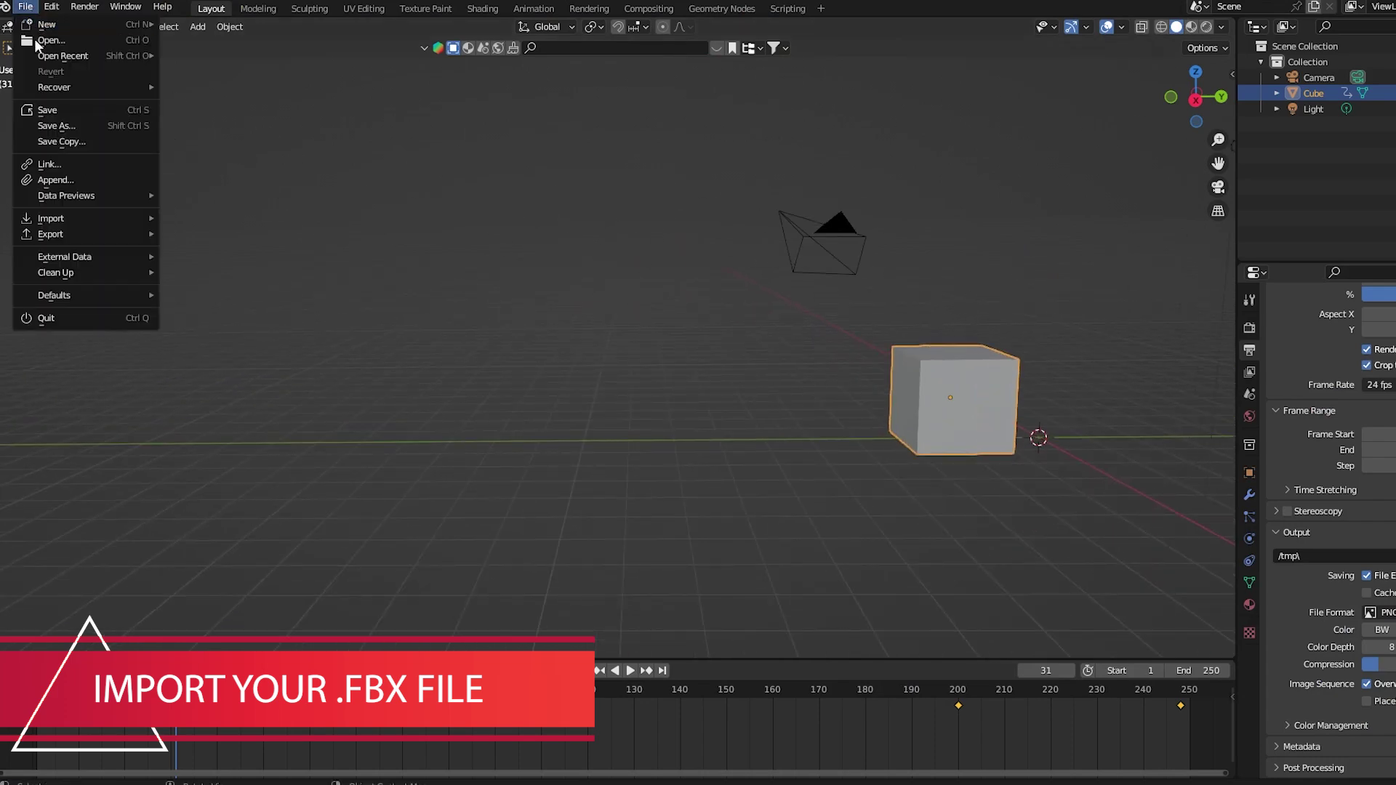
mouse_move(112, 223)
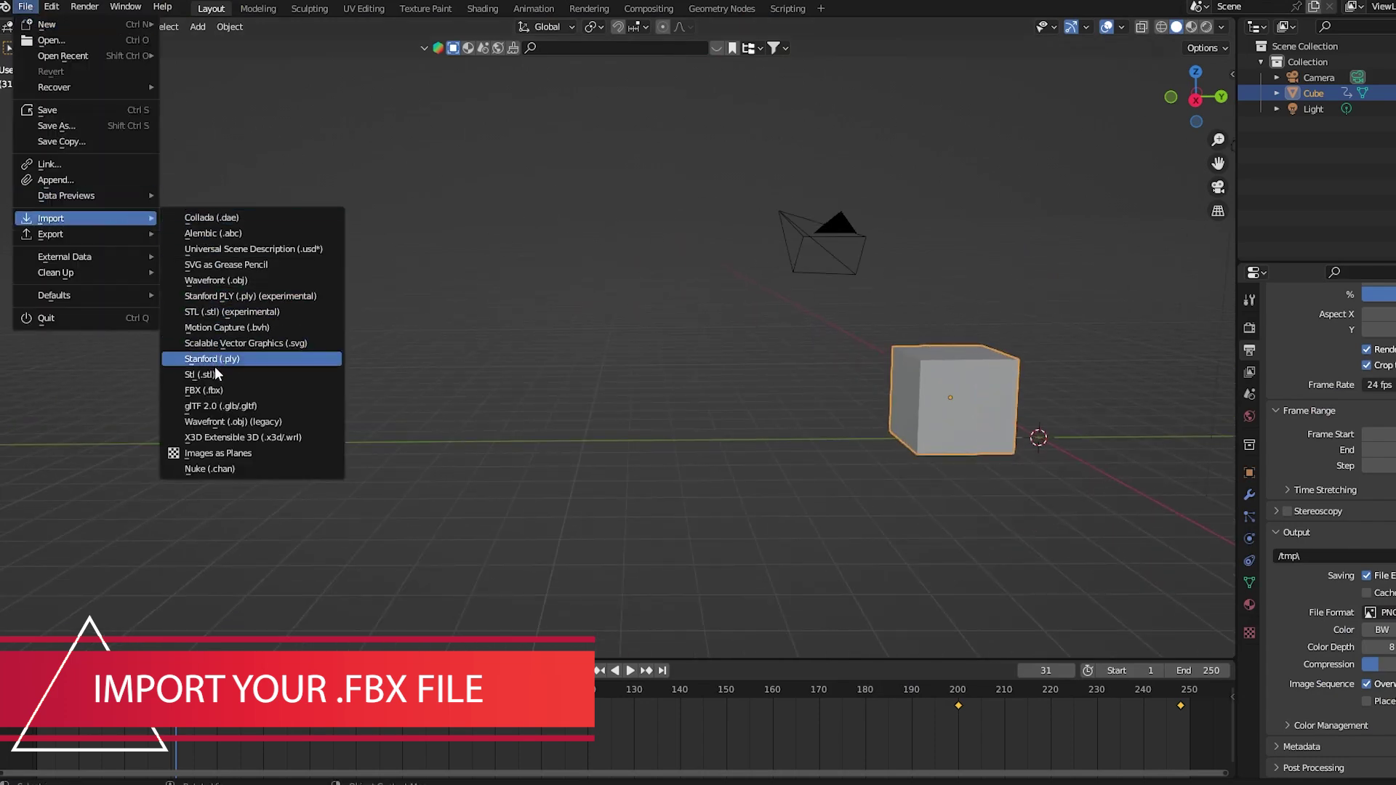
left_click(210, 392)
left_click_drag(536, 162, 487, 101)
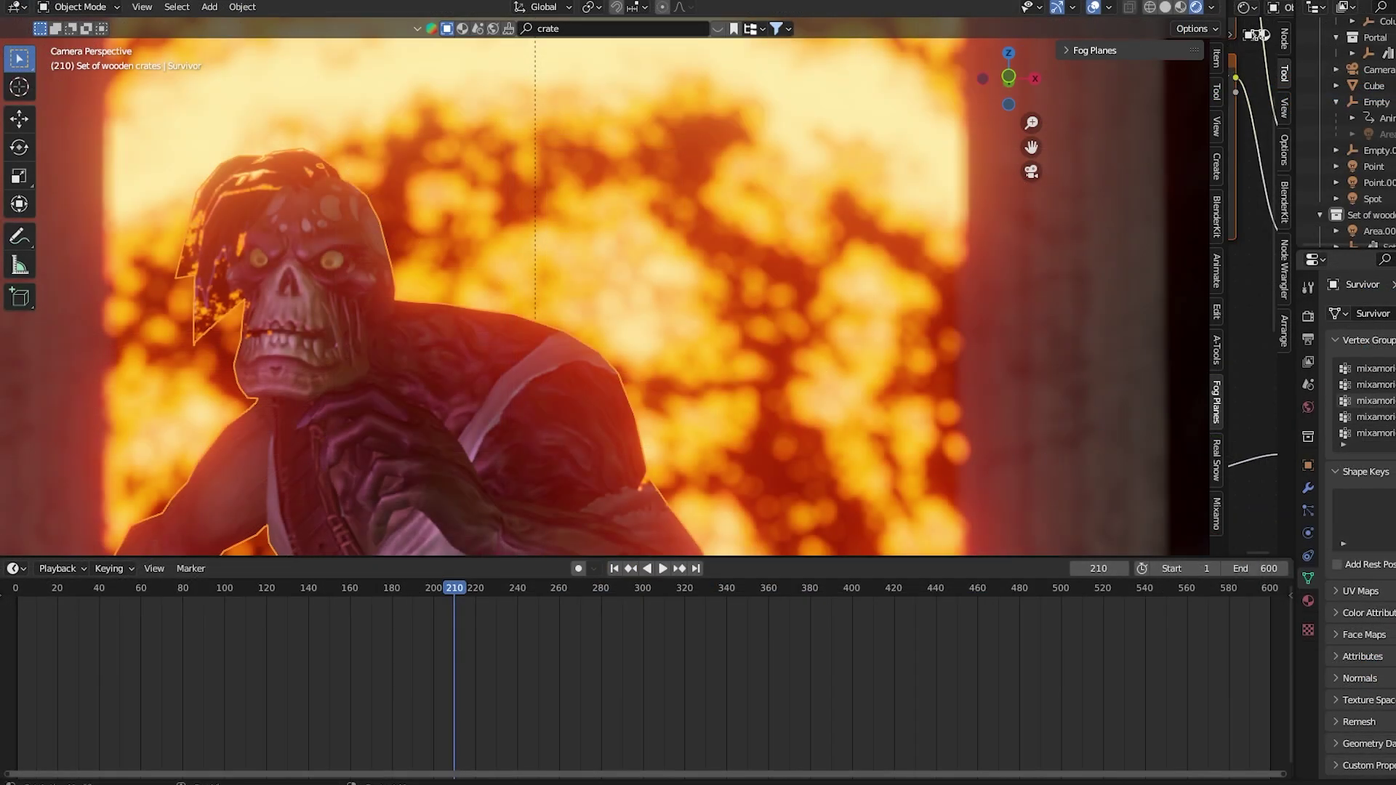
Adjust the Normal Map node's strength in the Survivor's survivor_MAT material and play the tunnel animation through the camera.
left_click(1308, 600)
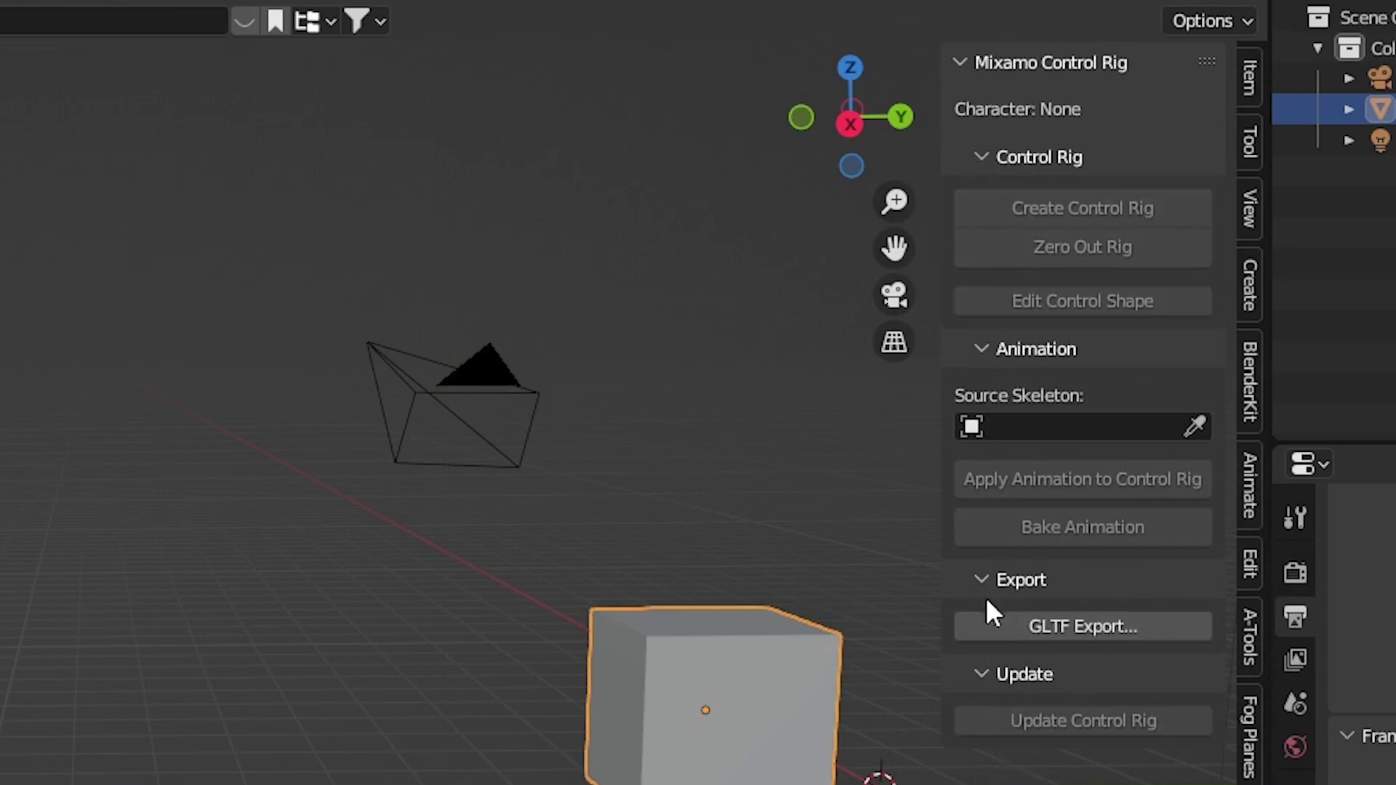
left_click(1028, 425)
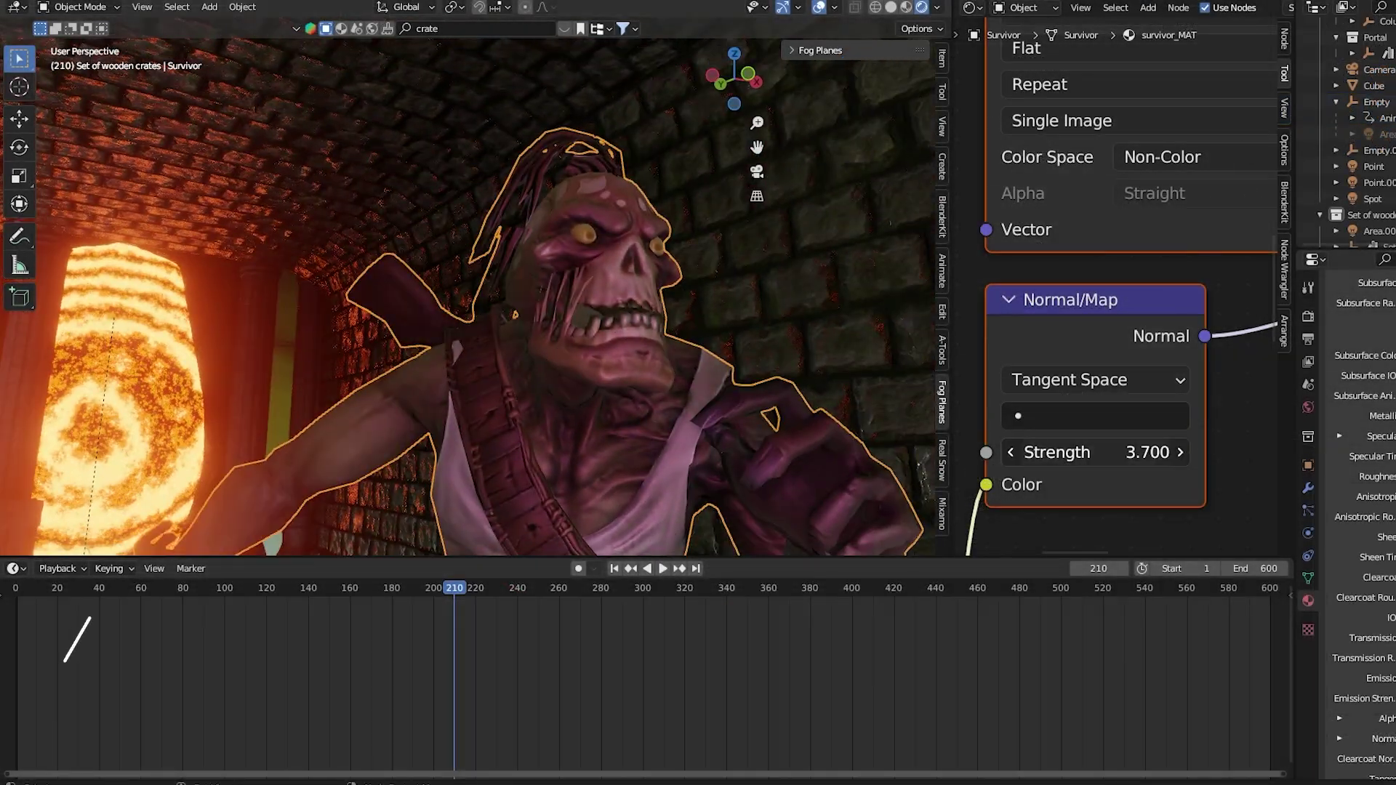
mouse_move(1094, 452)
left_mouse_down()
mouse_move(1120, 452)
mouse_move(1091, 452)
left_mouse_up()
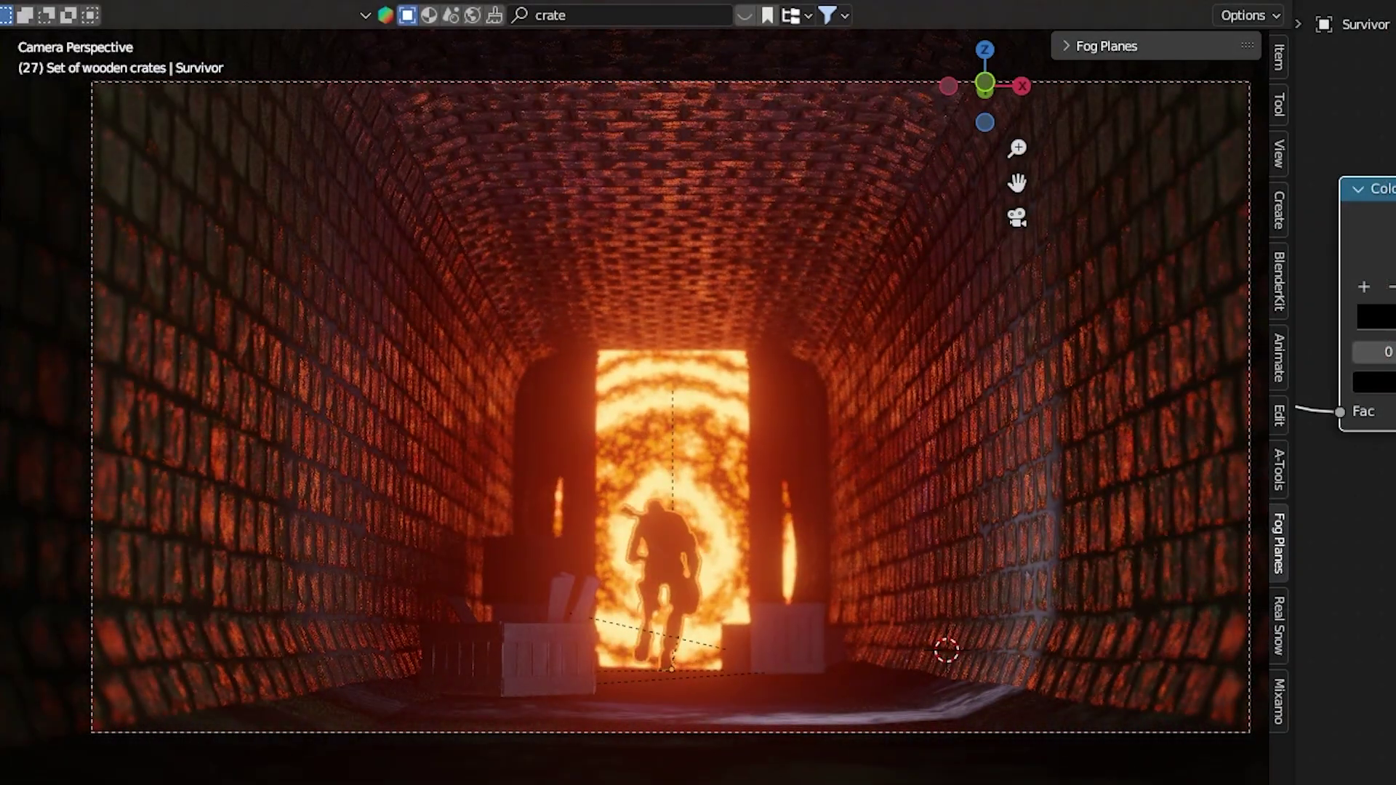
key("space")
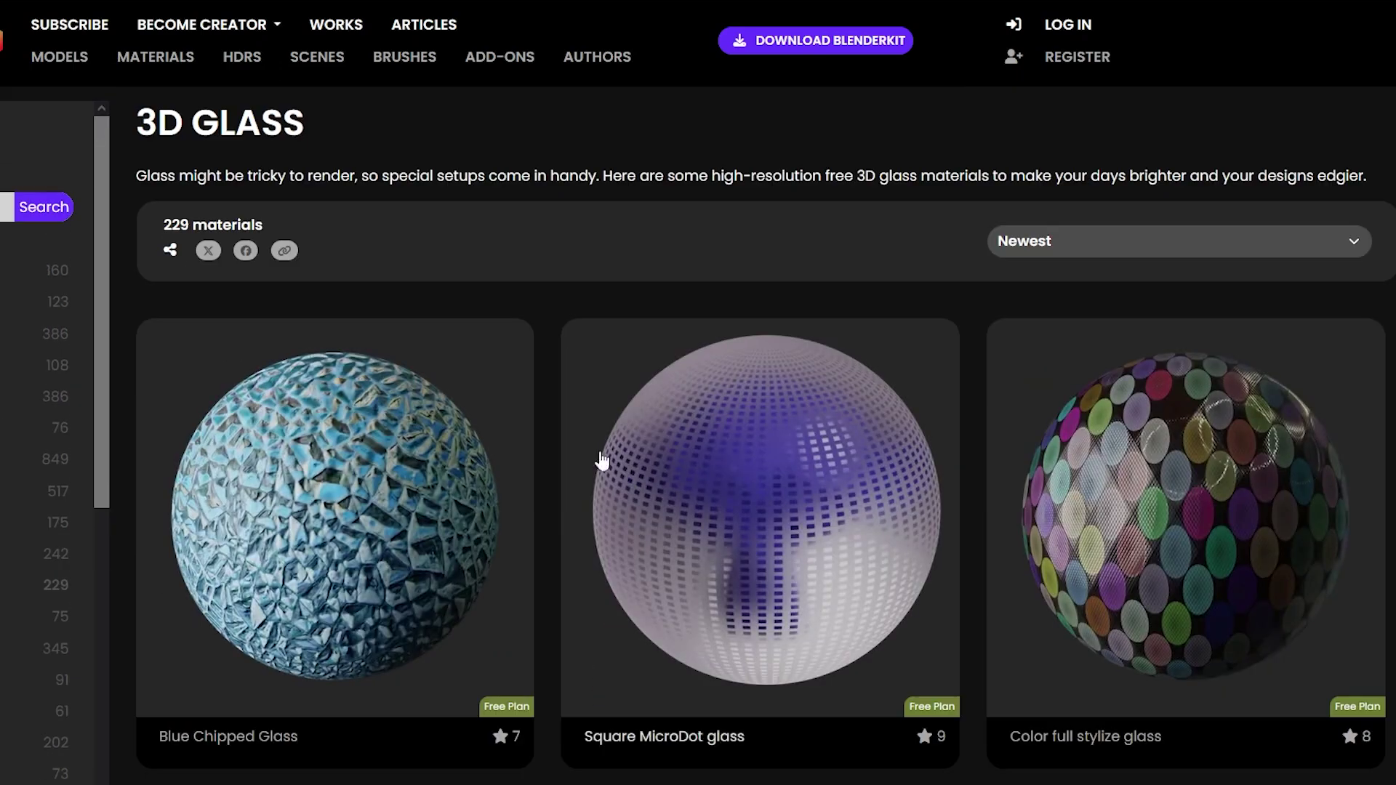
On the BlenderKit website, browse the glass, dirt and rust material categories.
scroll(601, 461, "down", 7)
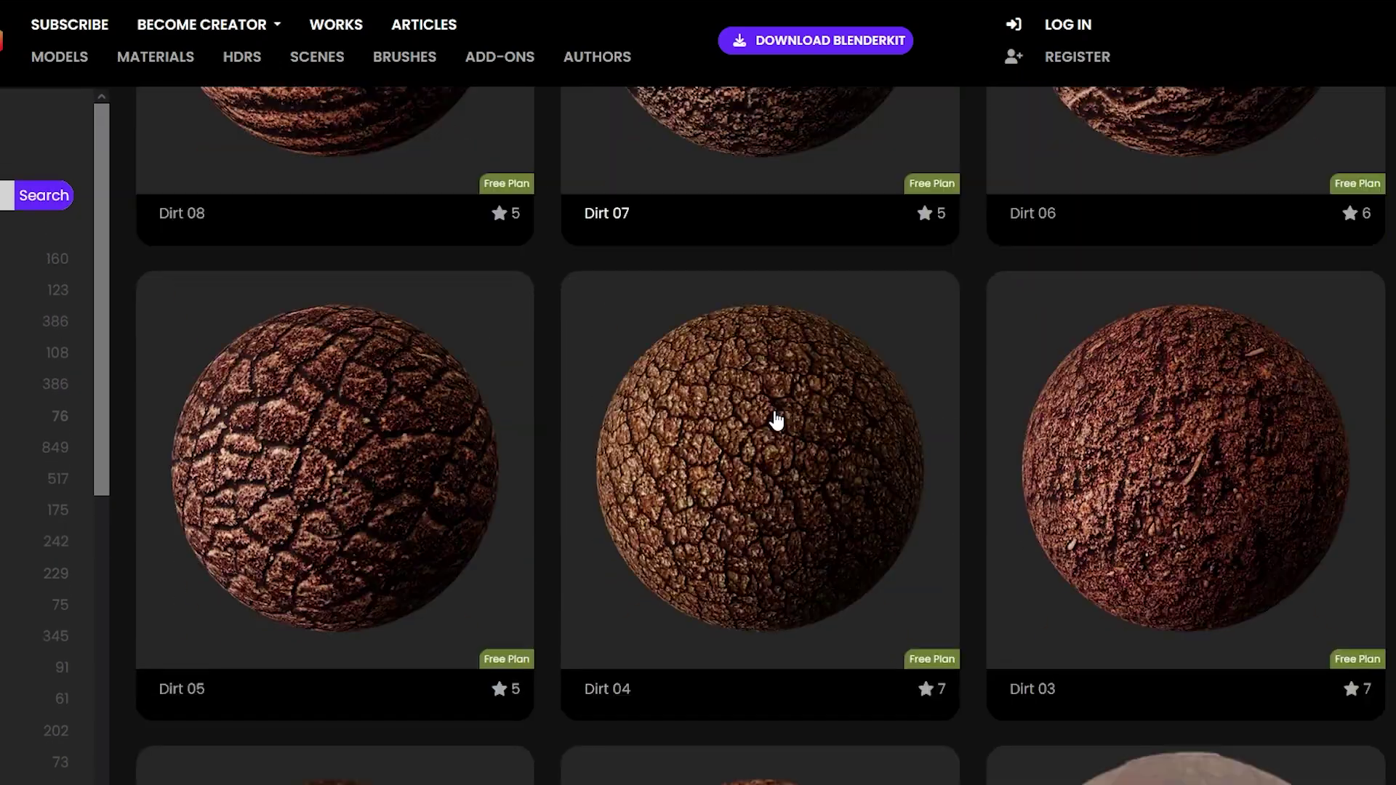
scroll(774, 420, "down", 15)
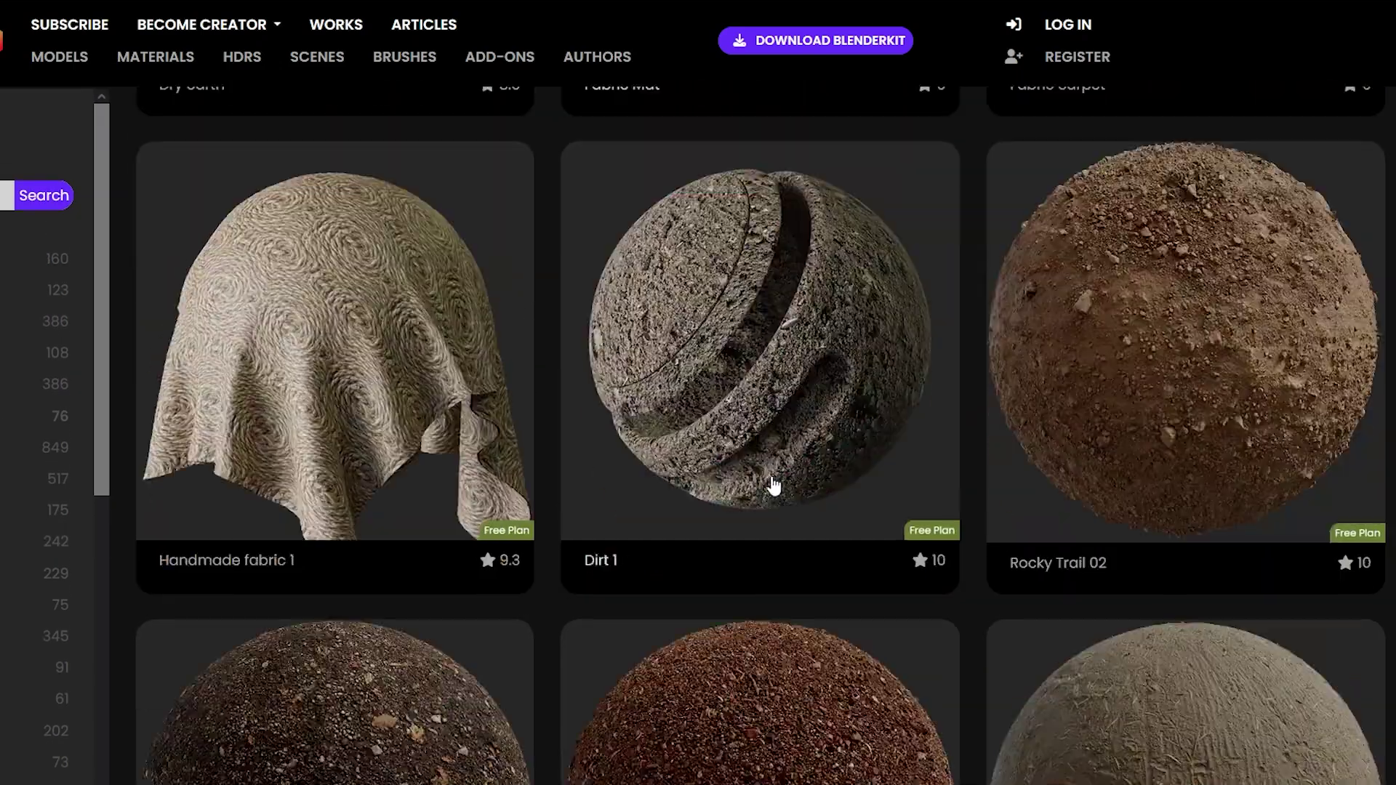
left_click(999, 336)
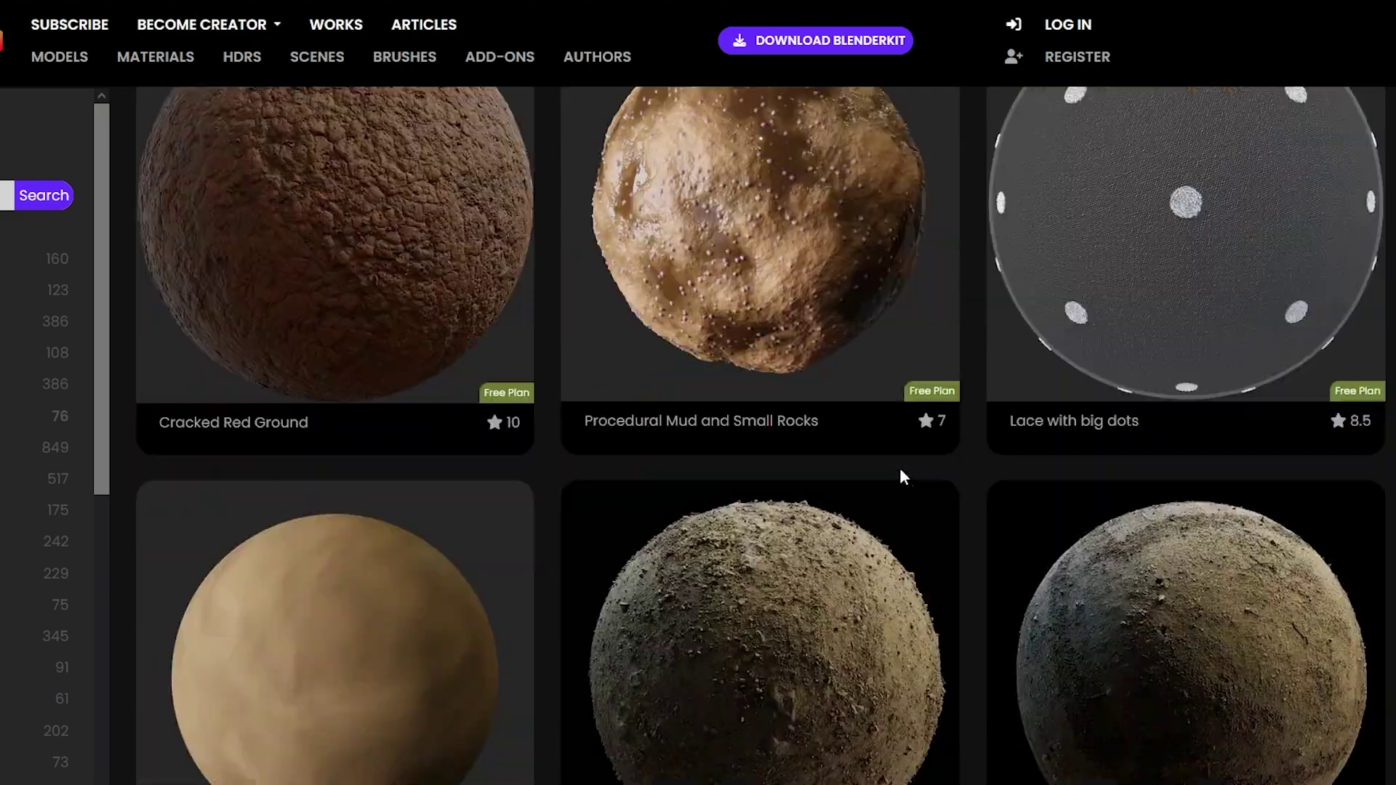
scroll(900, 473, "down", 10)
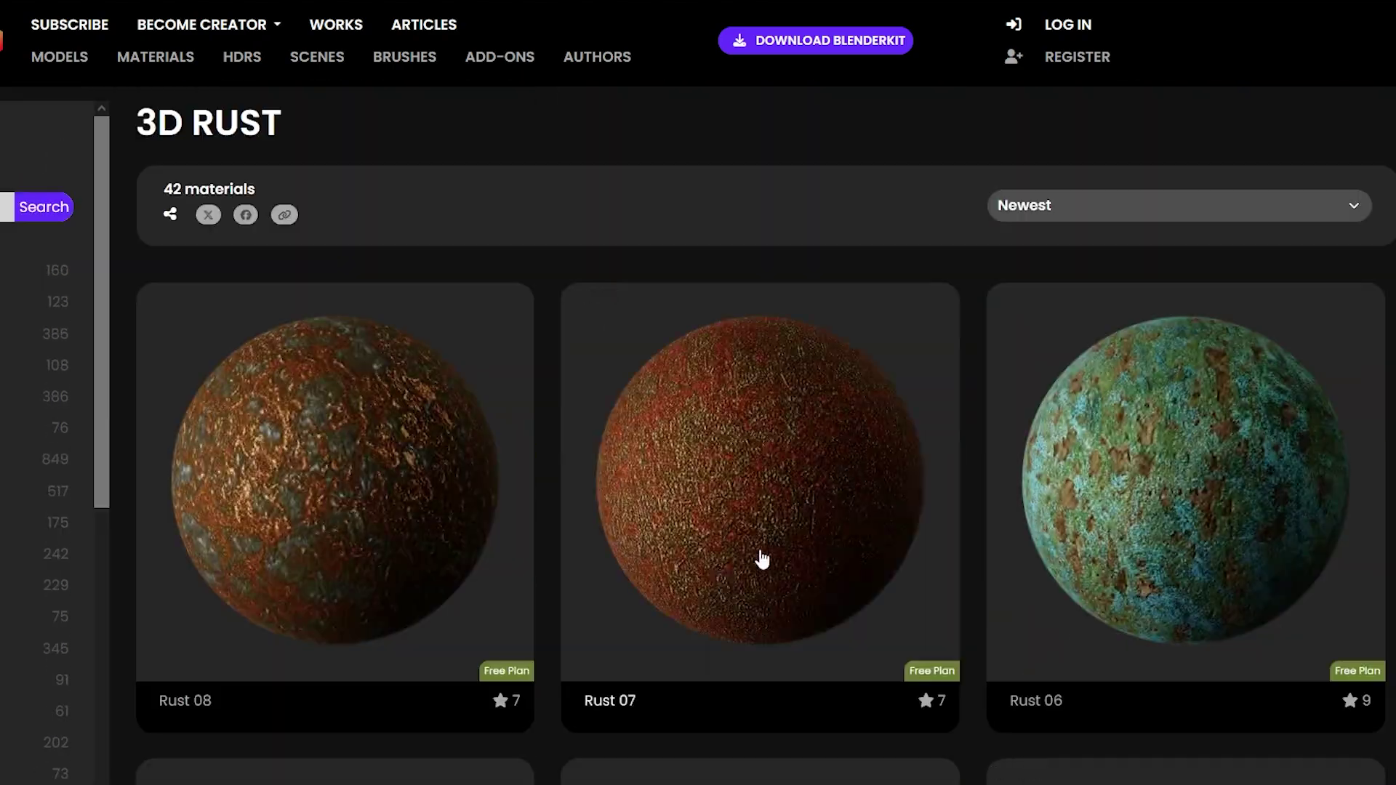
scroll(760, 560, "down", 5)
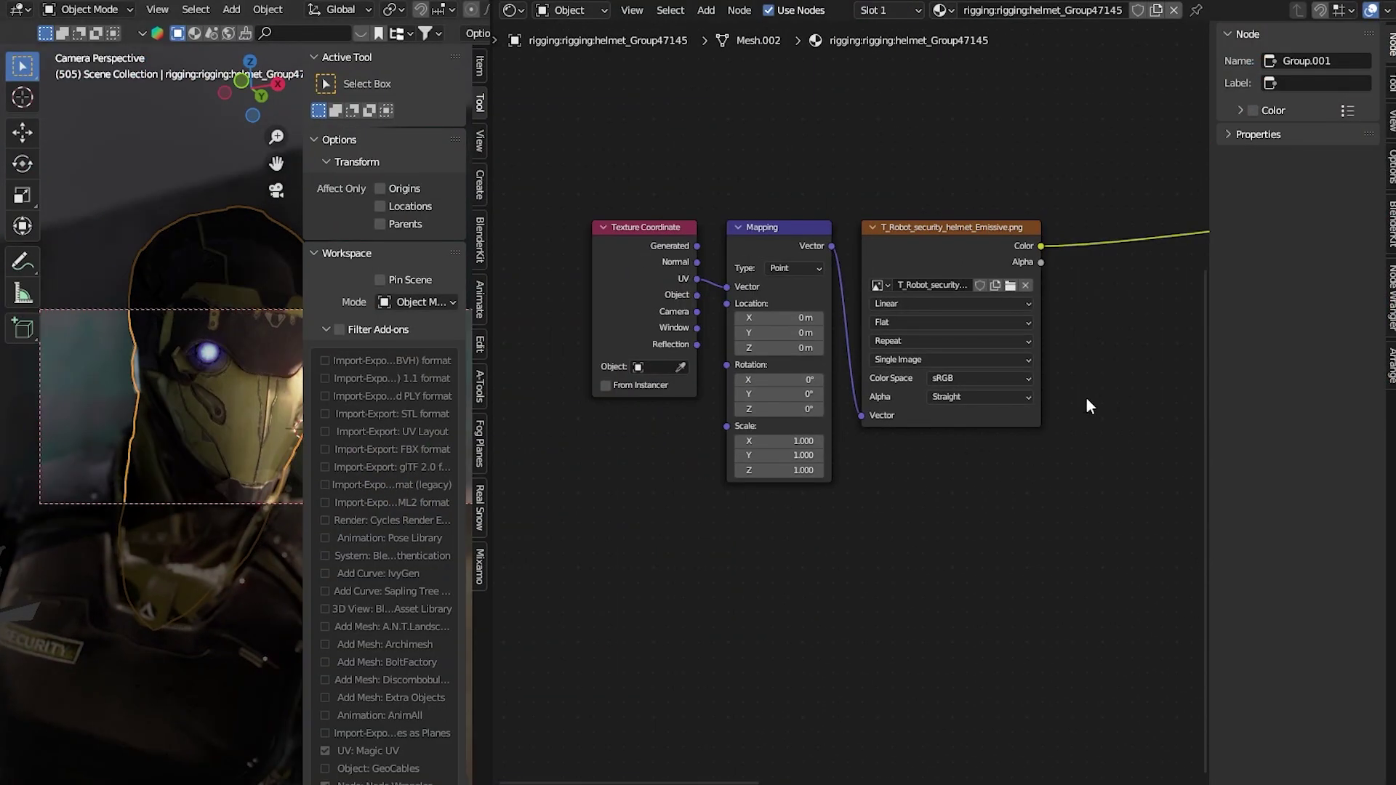
Examine the robot helmet's material nodes, including the node groups feeding the Principled BSDF's Base Color and Metallic inputs.
middle_click_drag(486, 189, 756, 59)
scroll(733, 202, "up", 3)
middle_click_drag(733, 202, 754, 341)
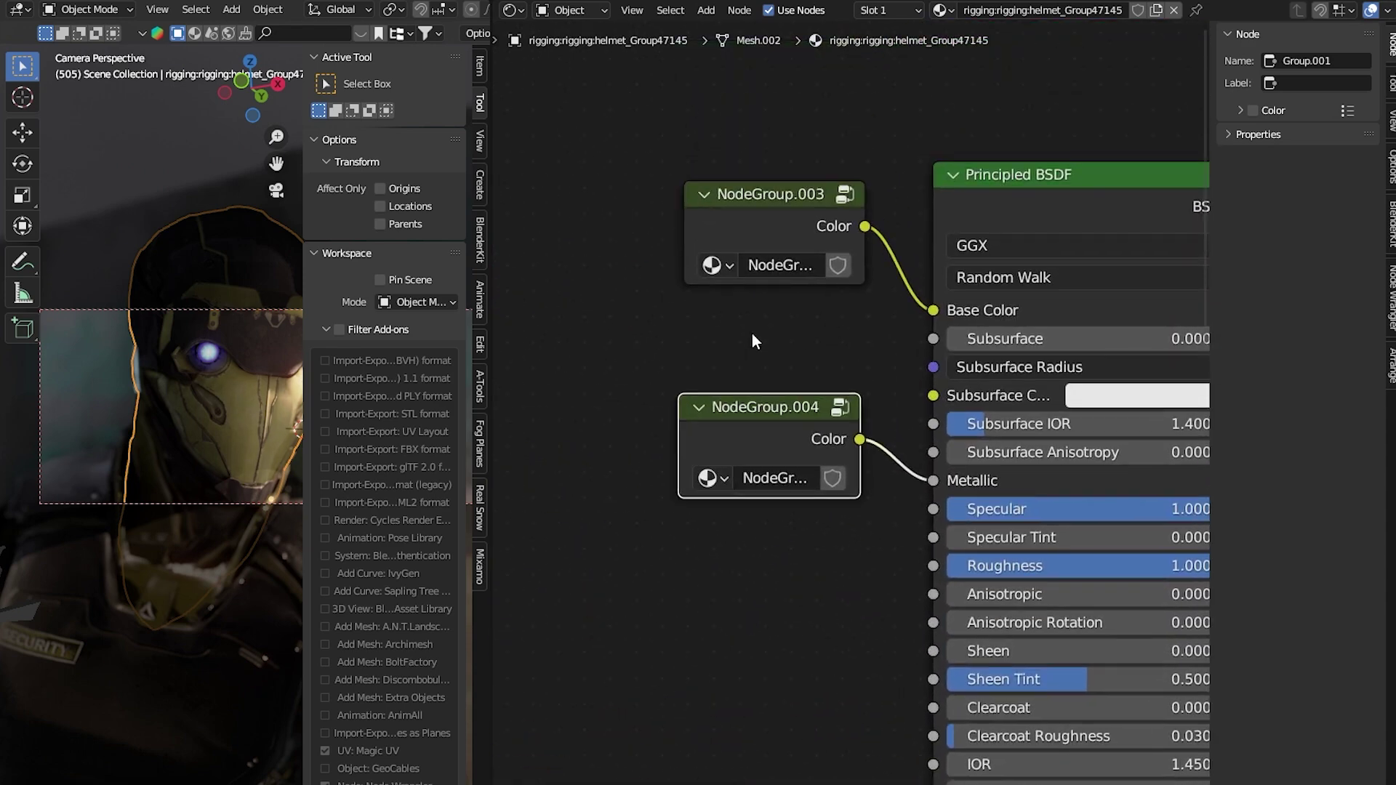
scroll(739, 372, "down", 4)
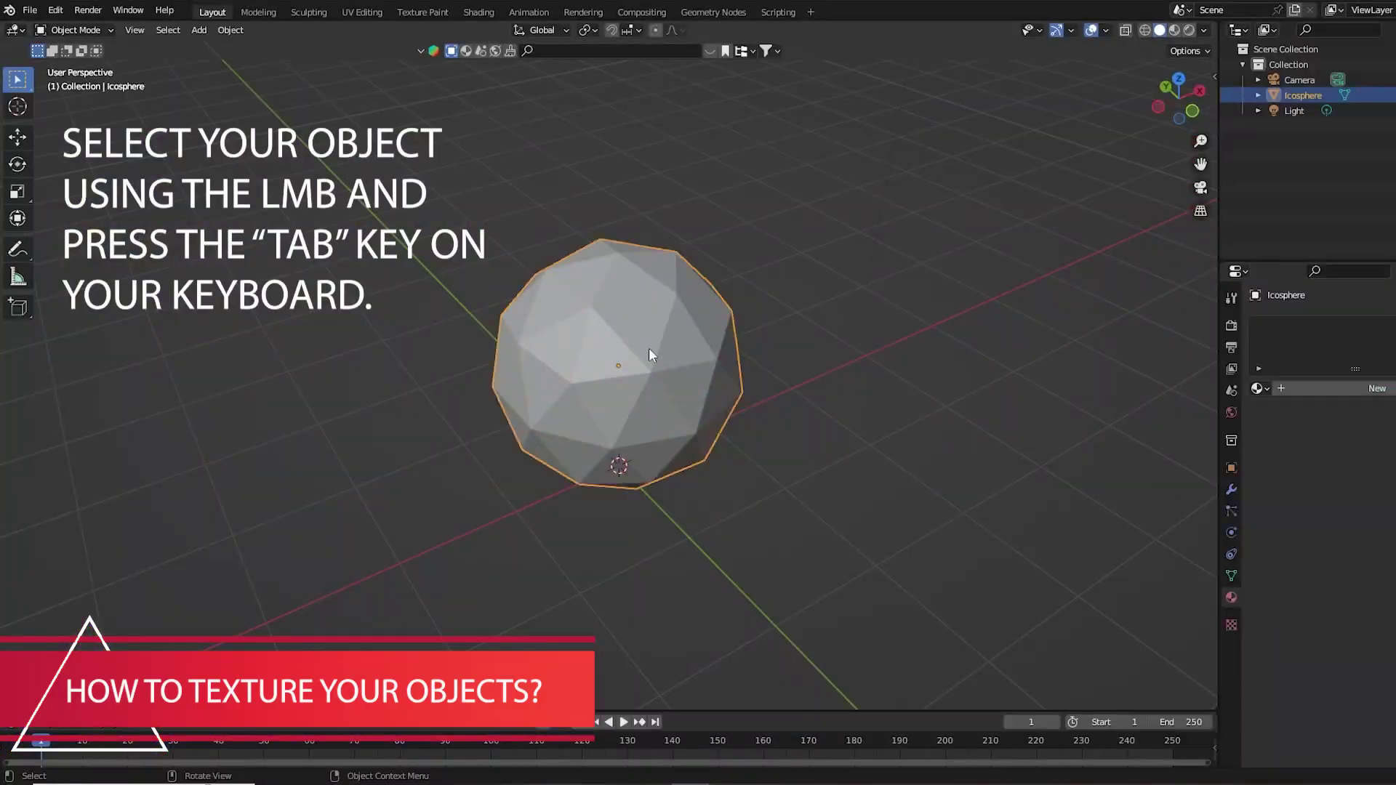
Enter Edit Mode on the icosphere and split the viewport vertically, setting the second area to the UV Editor.
middle_click_drag(649, 347, 686, 308)
key("Tab")
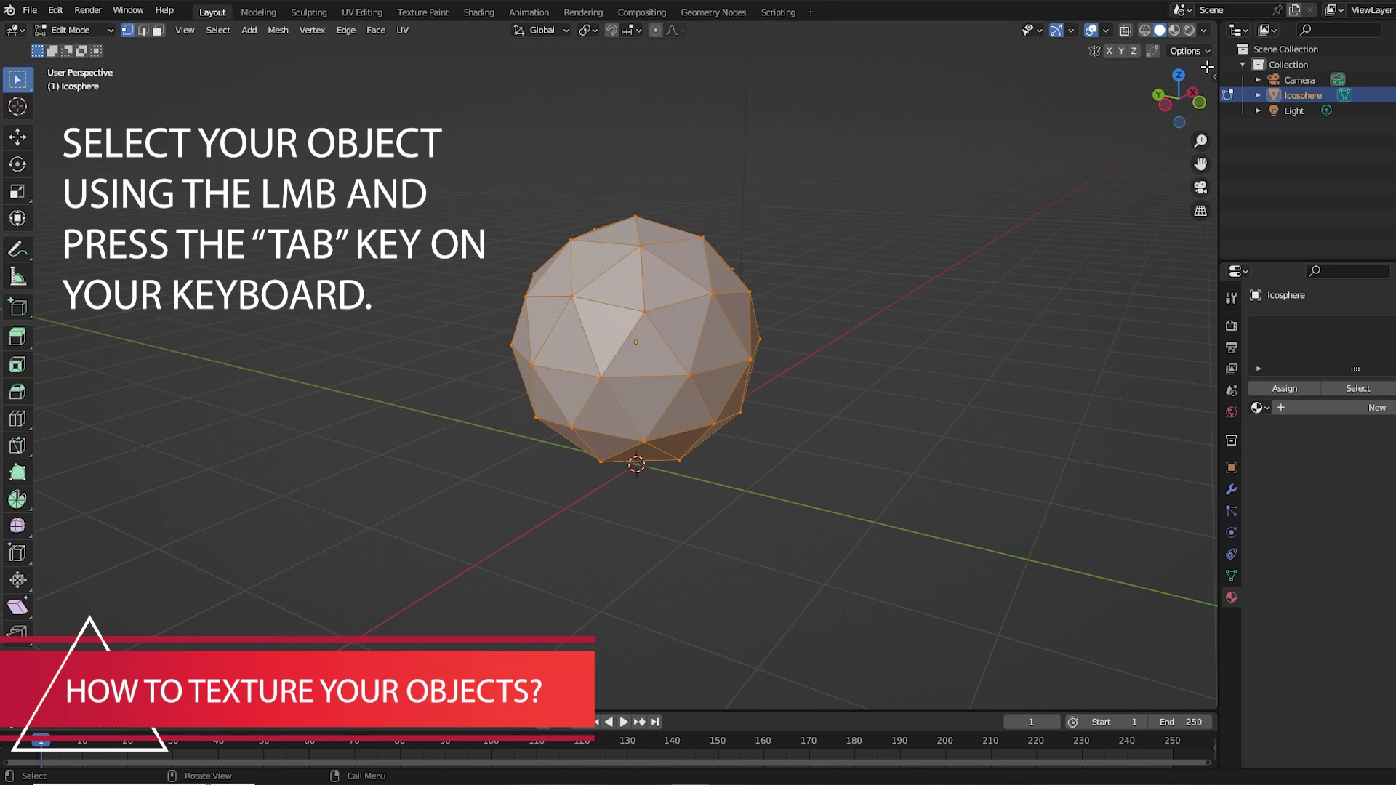
left_click_drag(1214, 22, 801, 66)
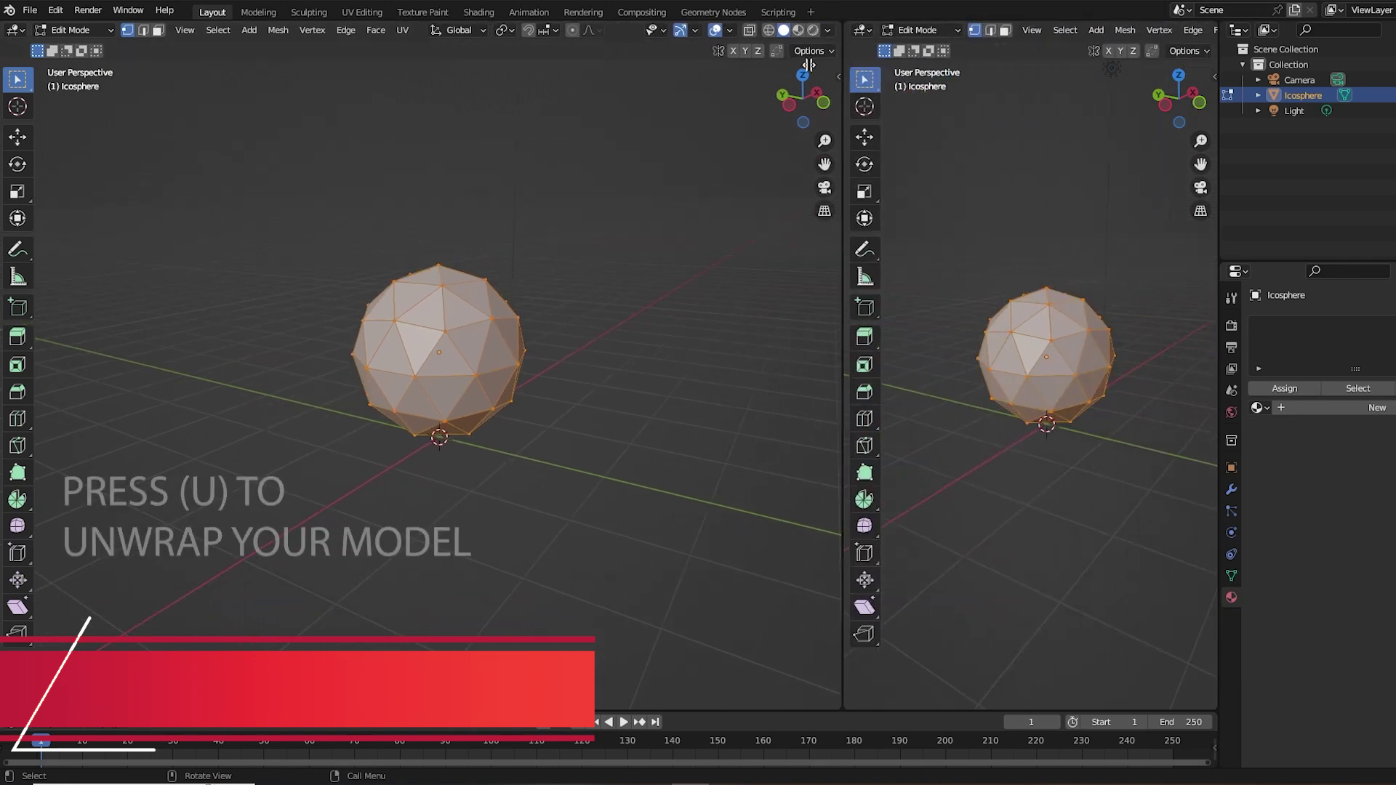
left_click(821, 30)
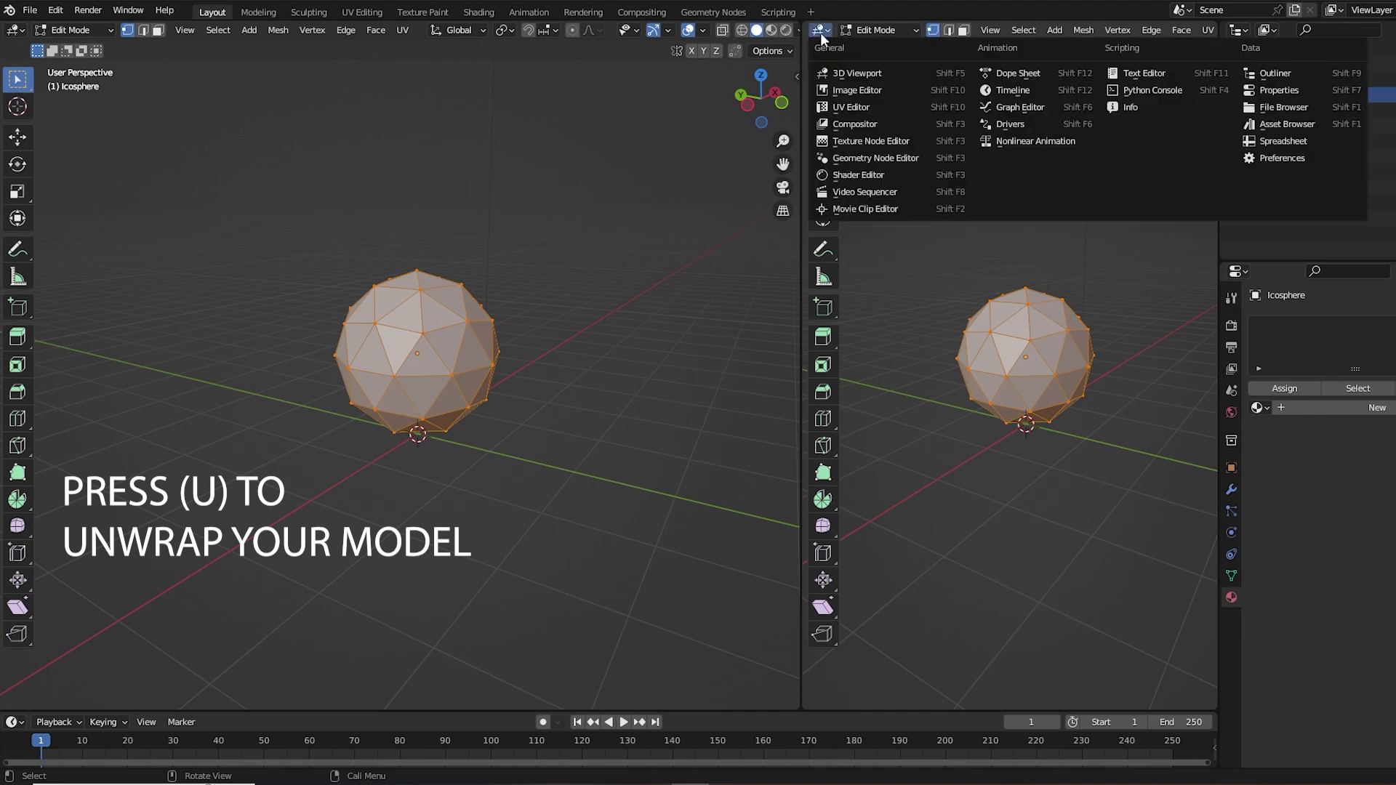
left_click(858, 109)
scroll(987, 369, "up", 3)
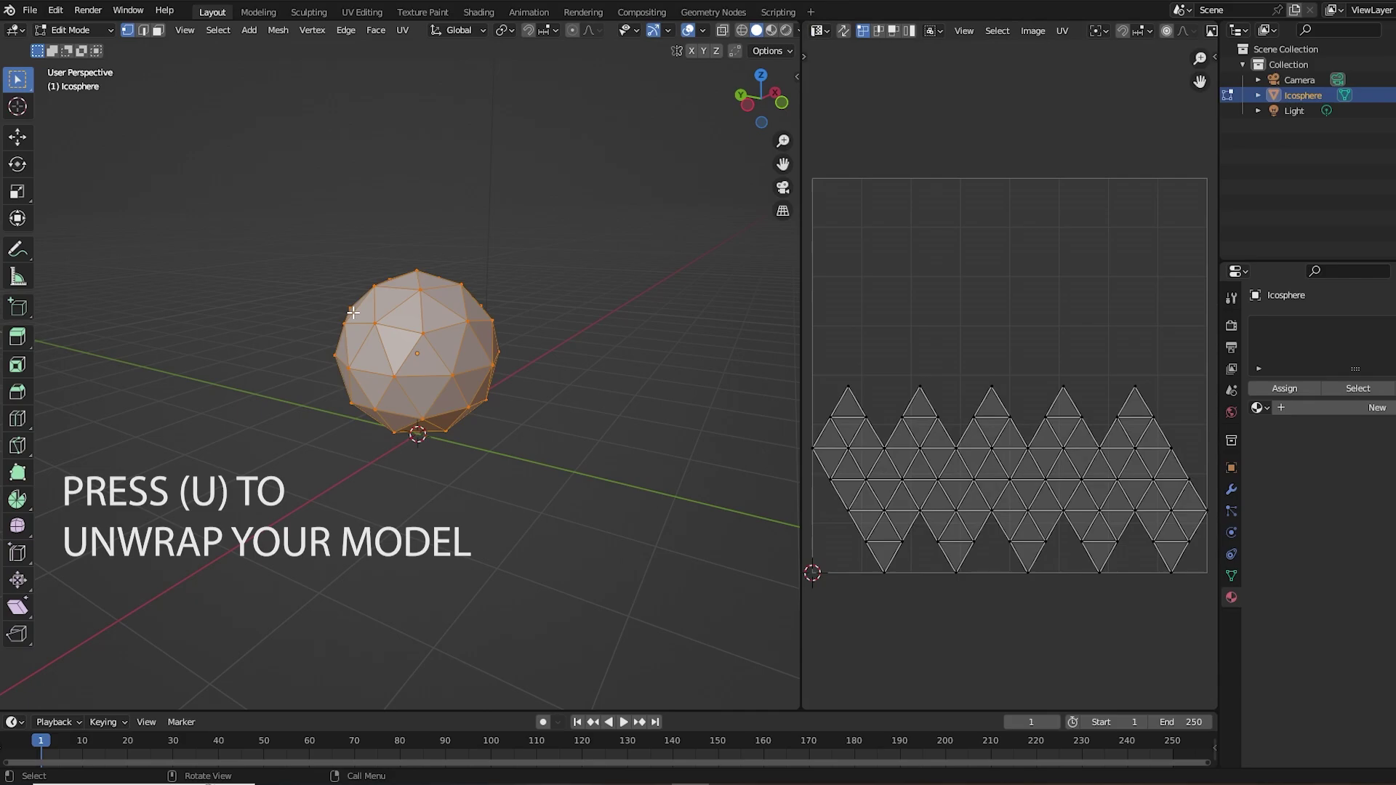
Unwrap the whole icosphere mesh with the standard Unwrap method and select all of its UVs.
key("u")
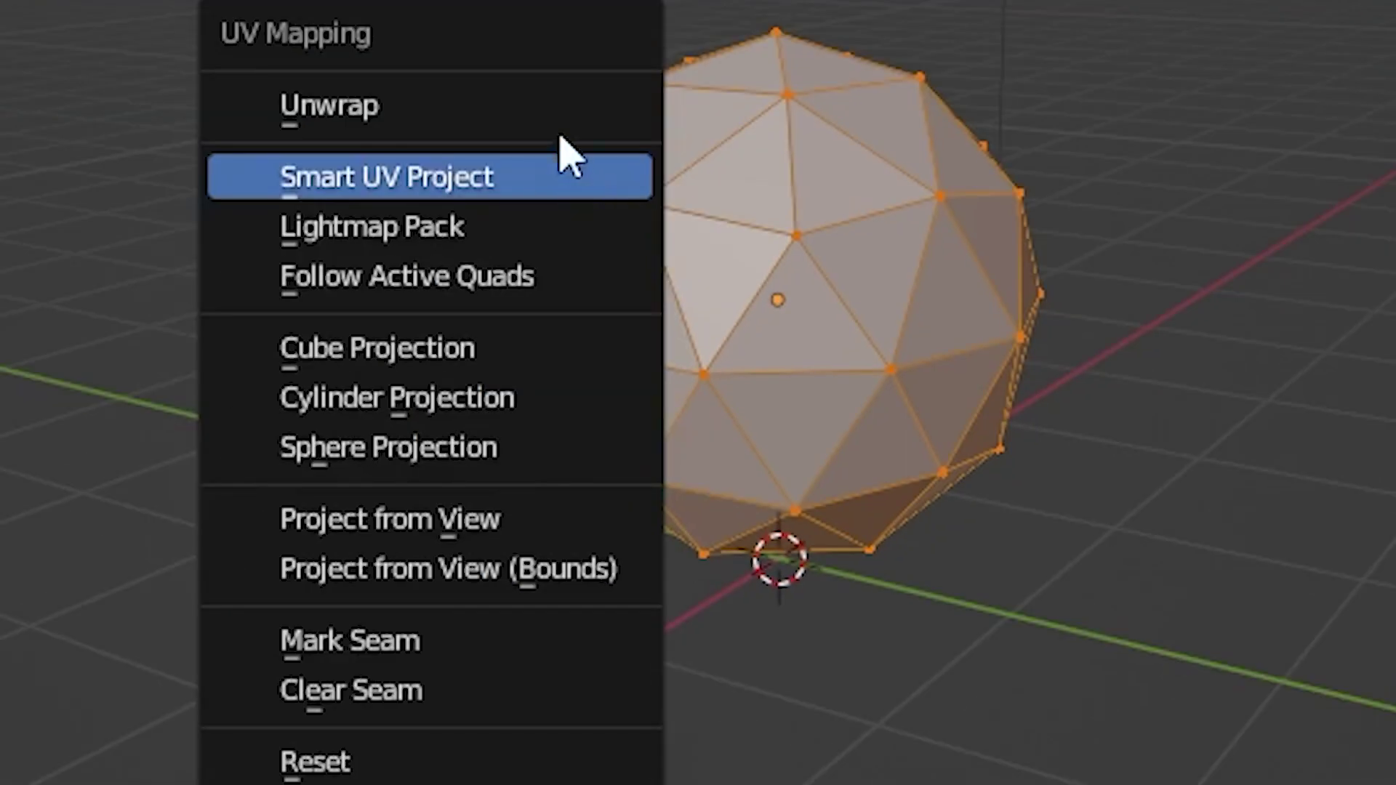
left_click(563, 108)
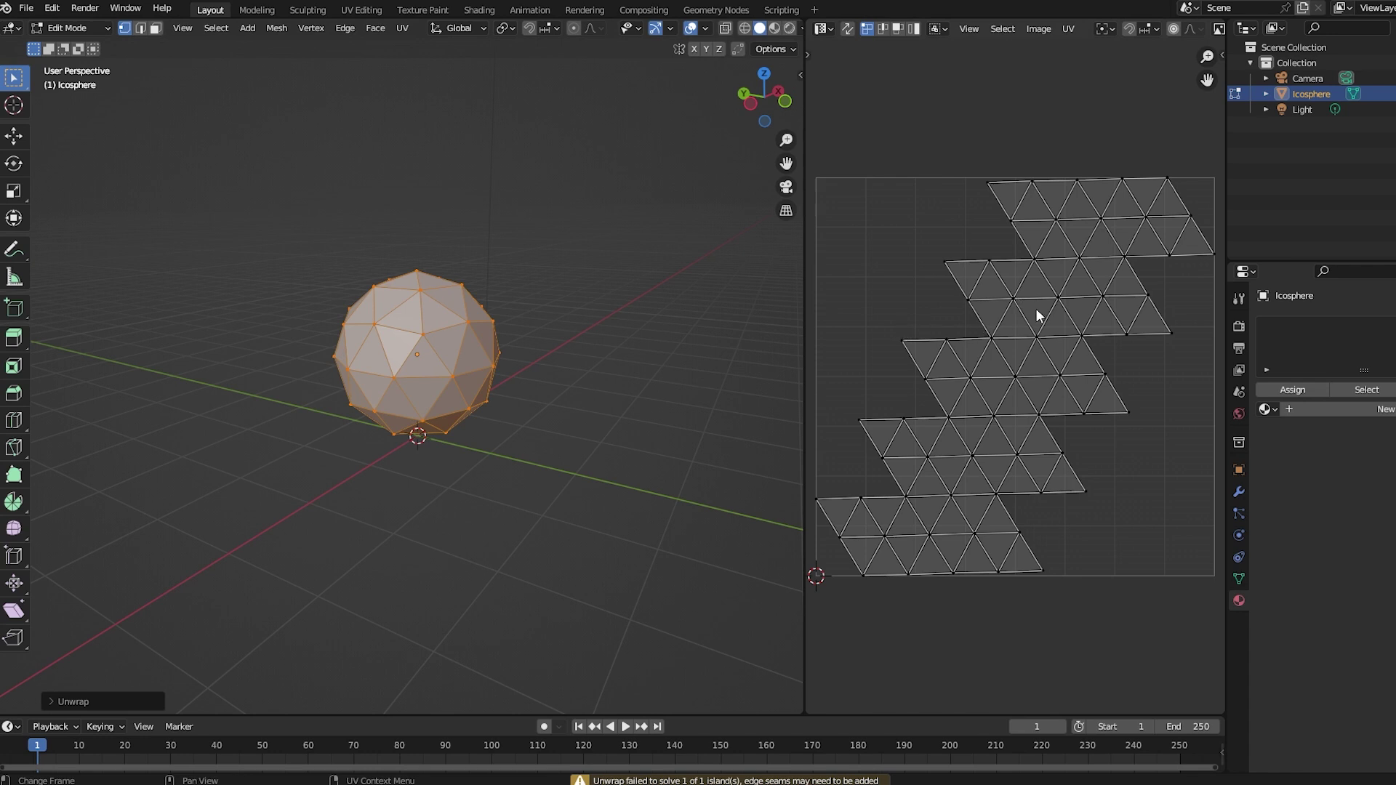
key("a")
middle_click_drag(368, 251, 433, 261)
scroll(432, 261, "up", 3)
scroll(432, 261, "down", 2)
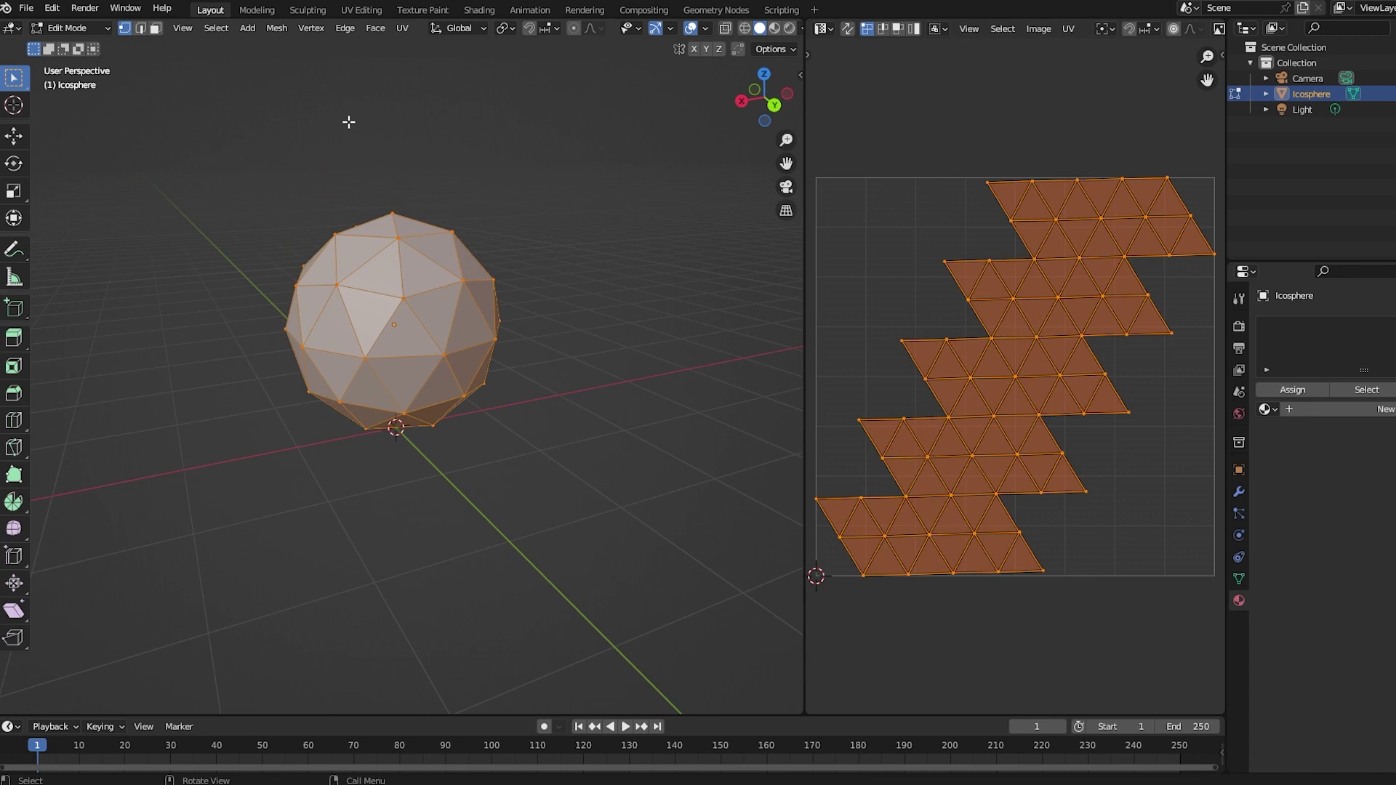
Return to Object Mode, search the BlenderKit materials for "rocks" and preview the offered rock materials.
key("Tab")
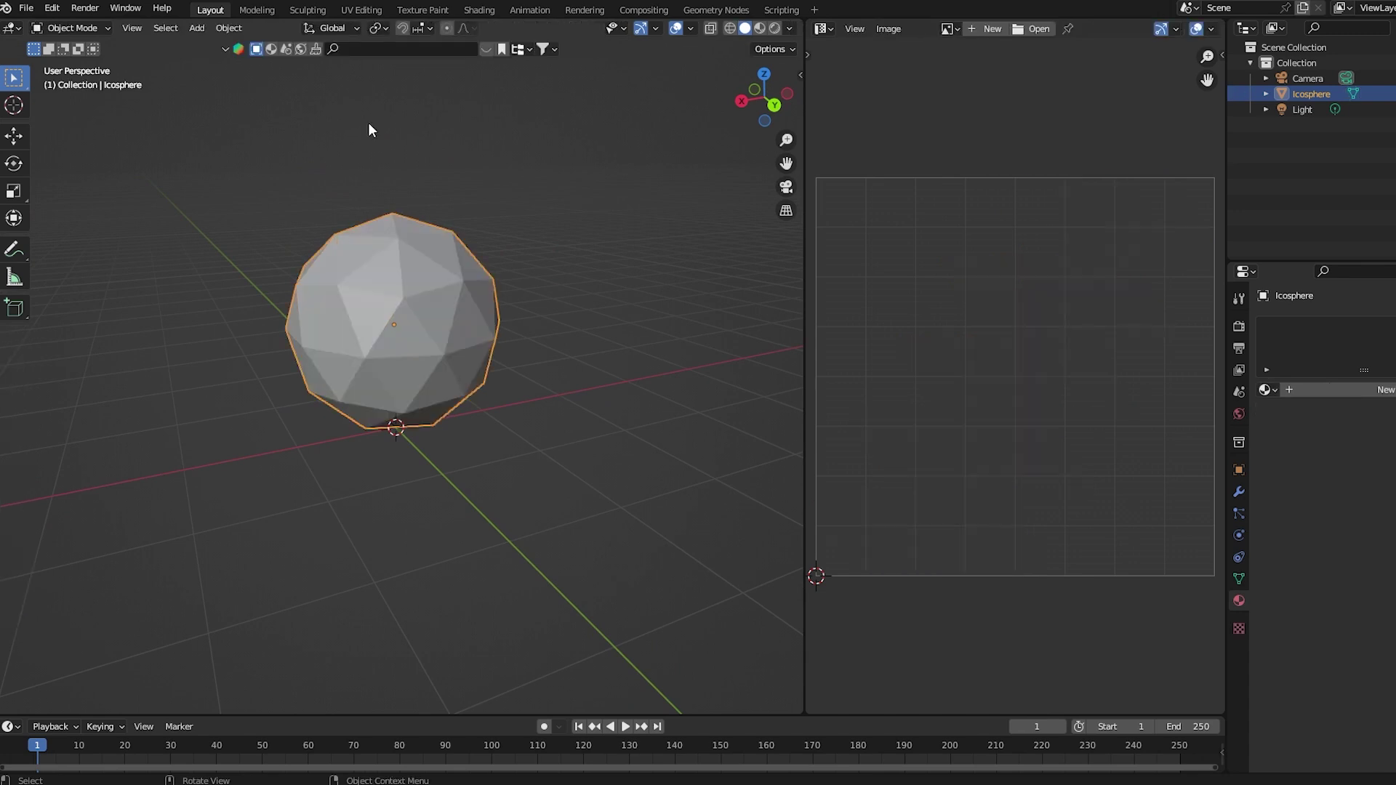
left_click(274, 52)
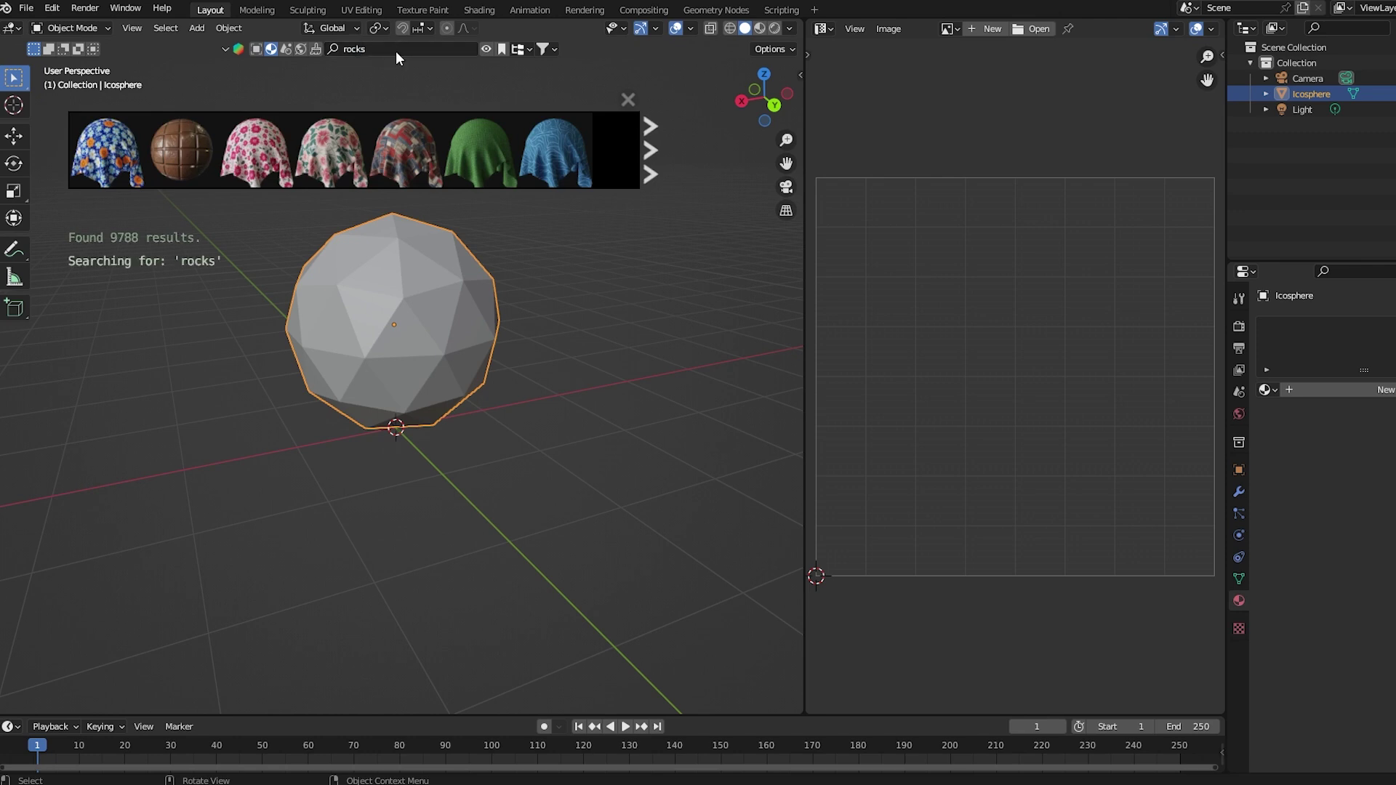
mouse_move(435, 136)
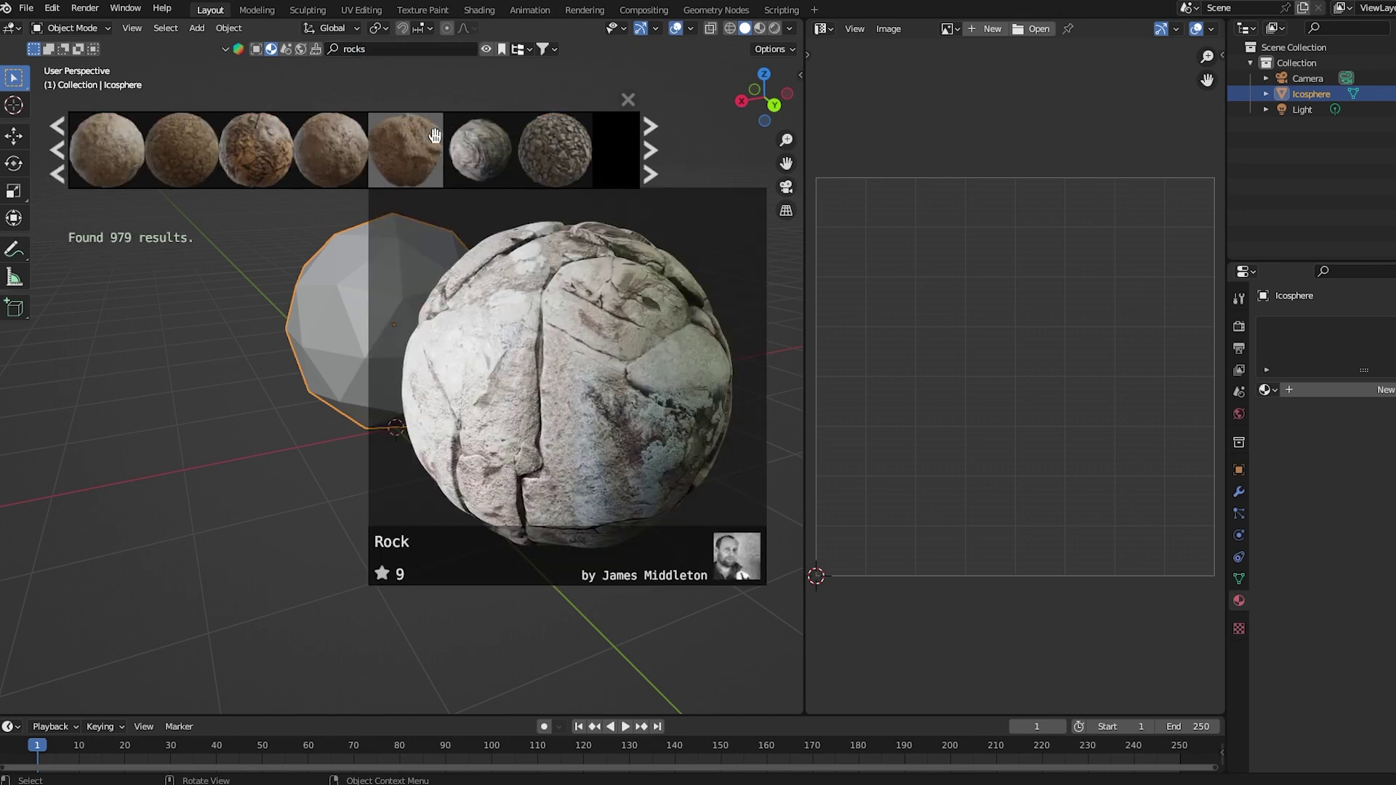
right_click(554, 154)
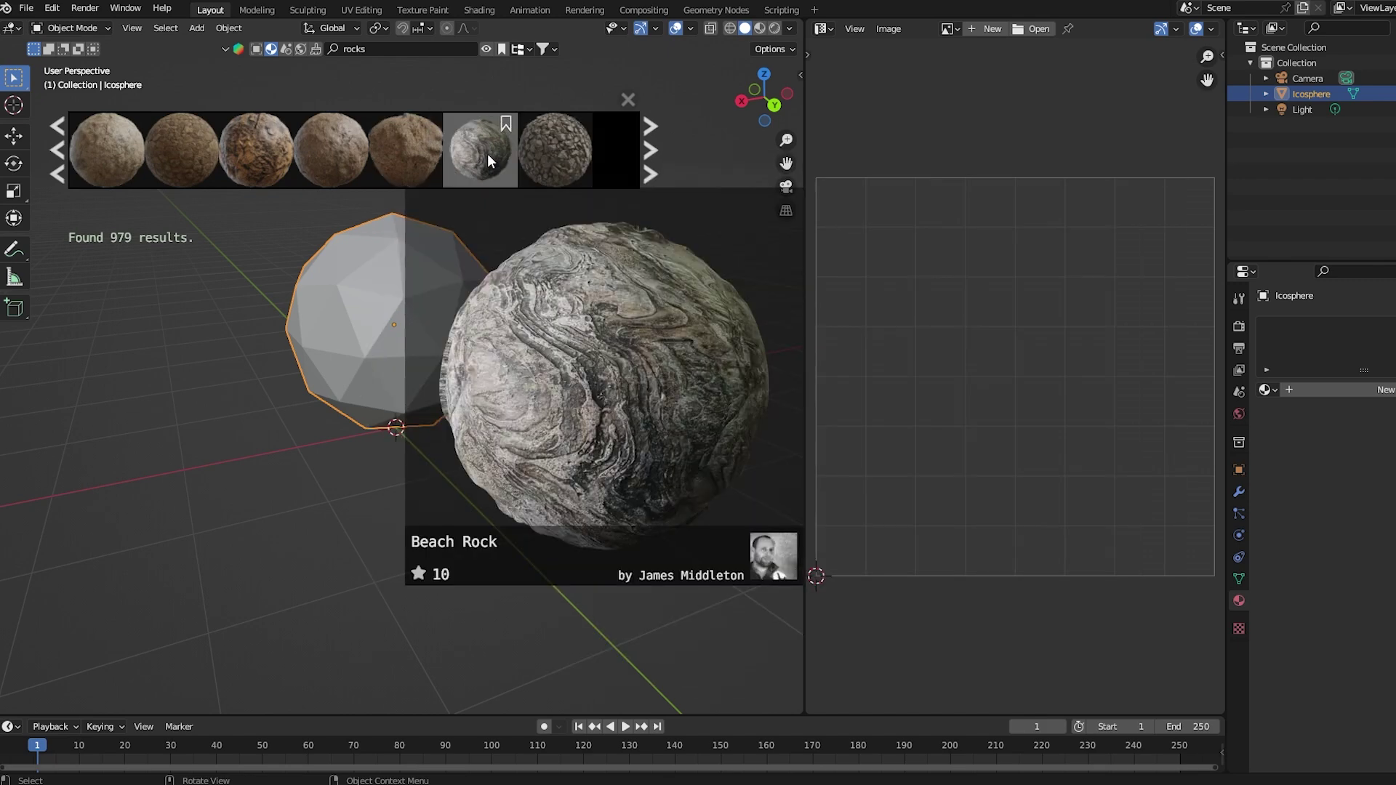
right_click(488, 159)
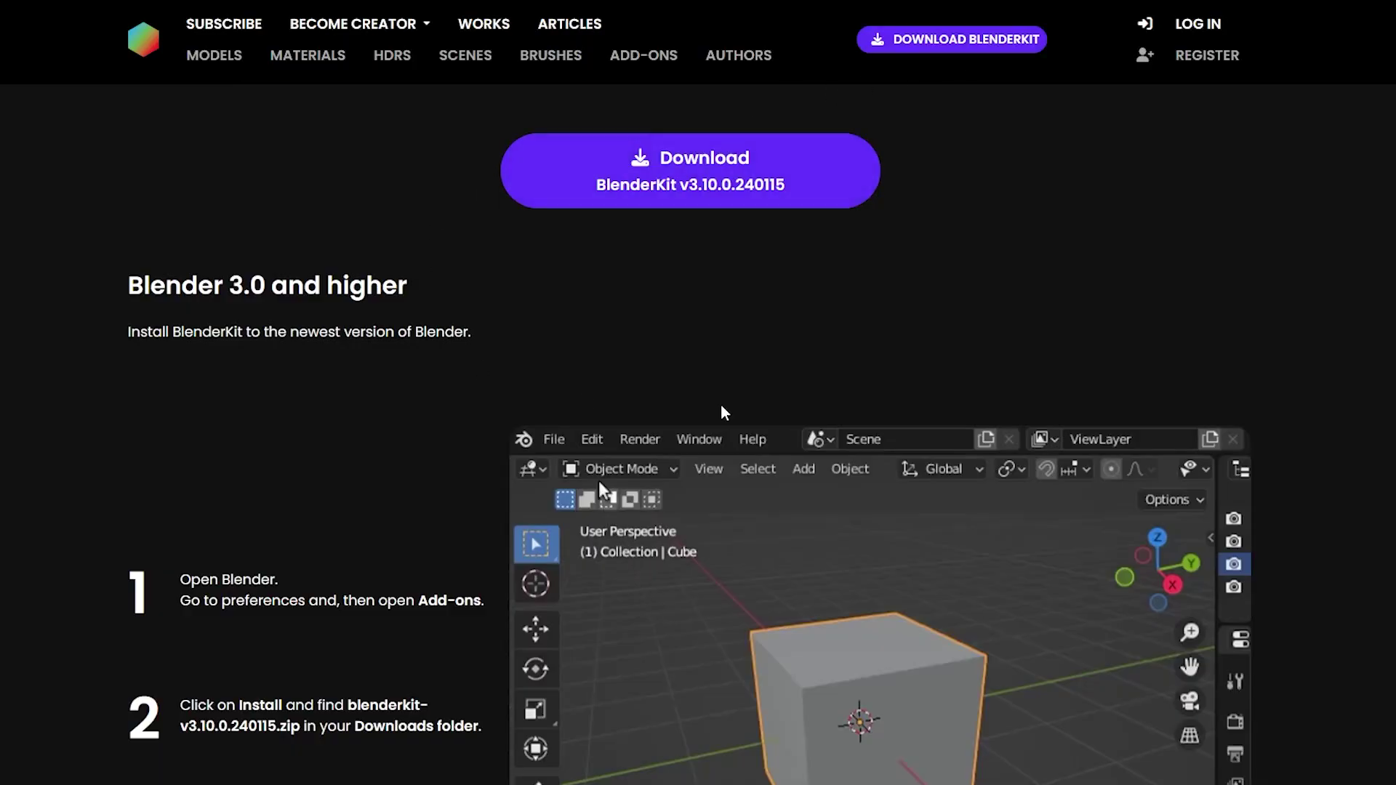
On the BlenderKit website, read through the add-on installation steps for Blender 3.0 and higher.
scroll(881, 262, "down", 1)
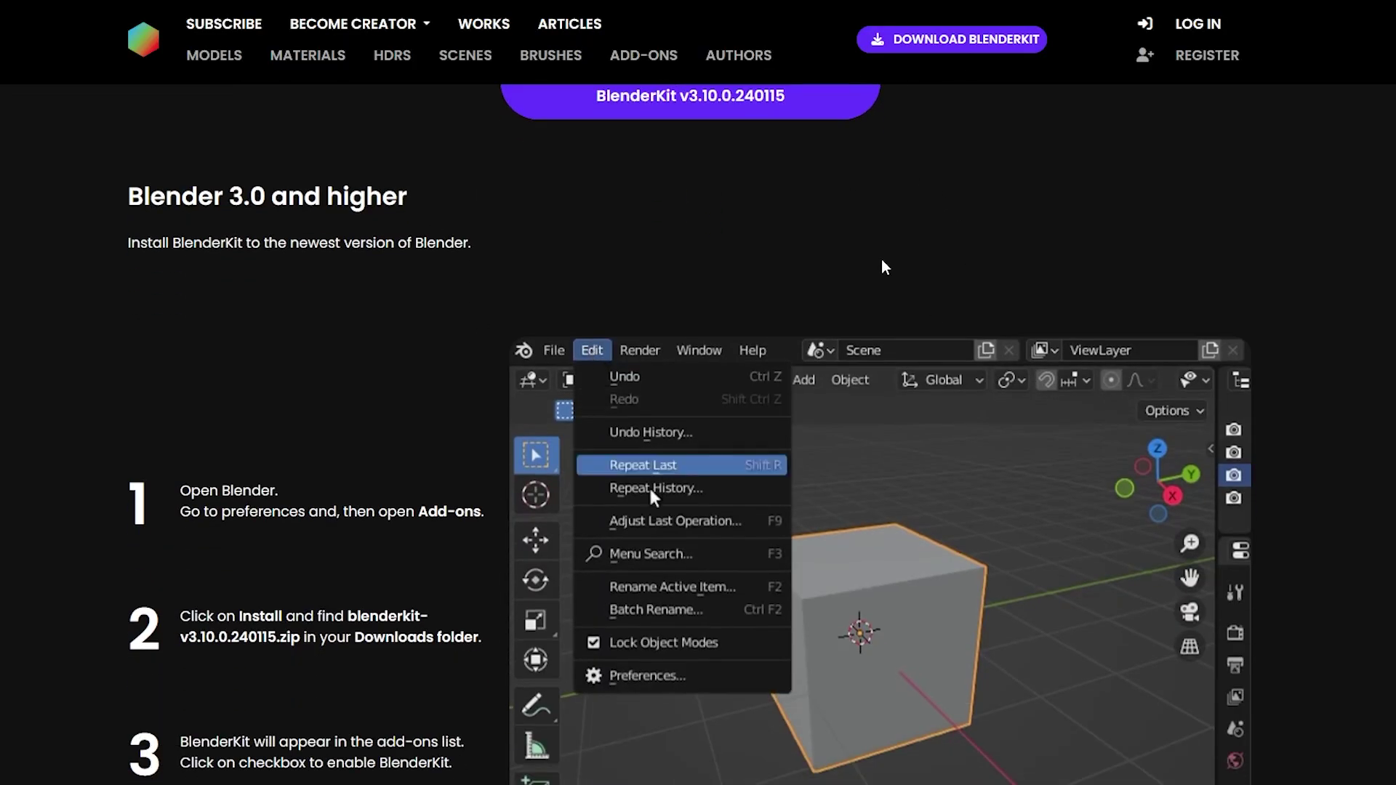
scroll(882, 260, "down", 1)
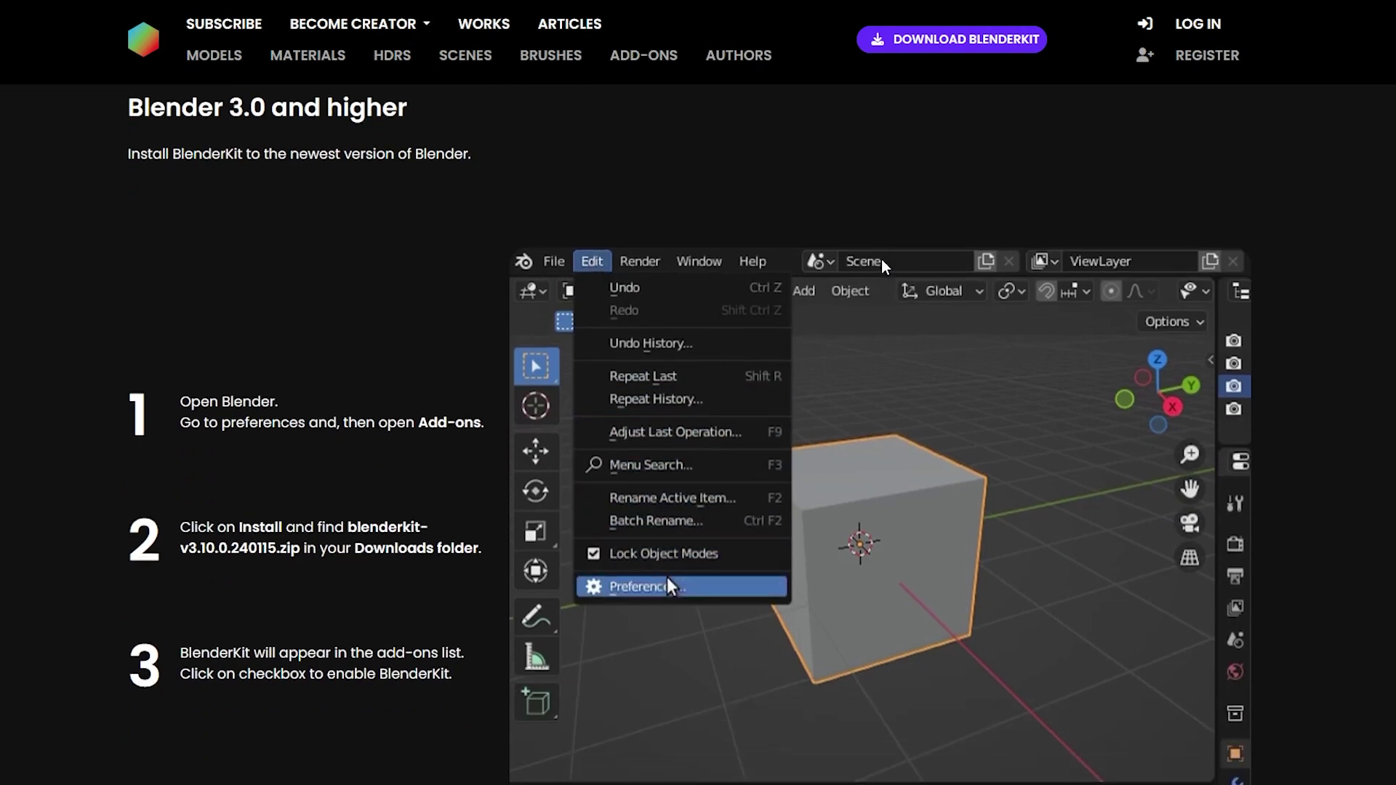
scroll(882, 261, "down", 1)
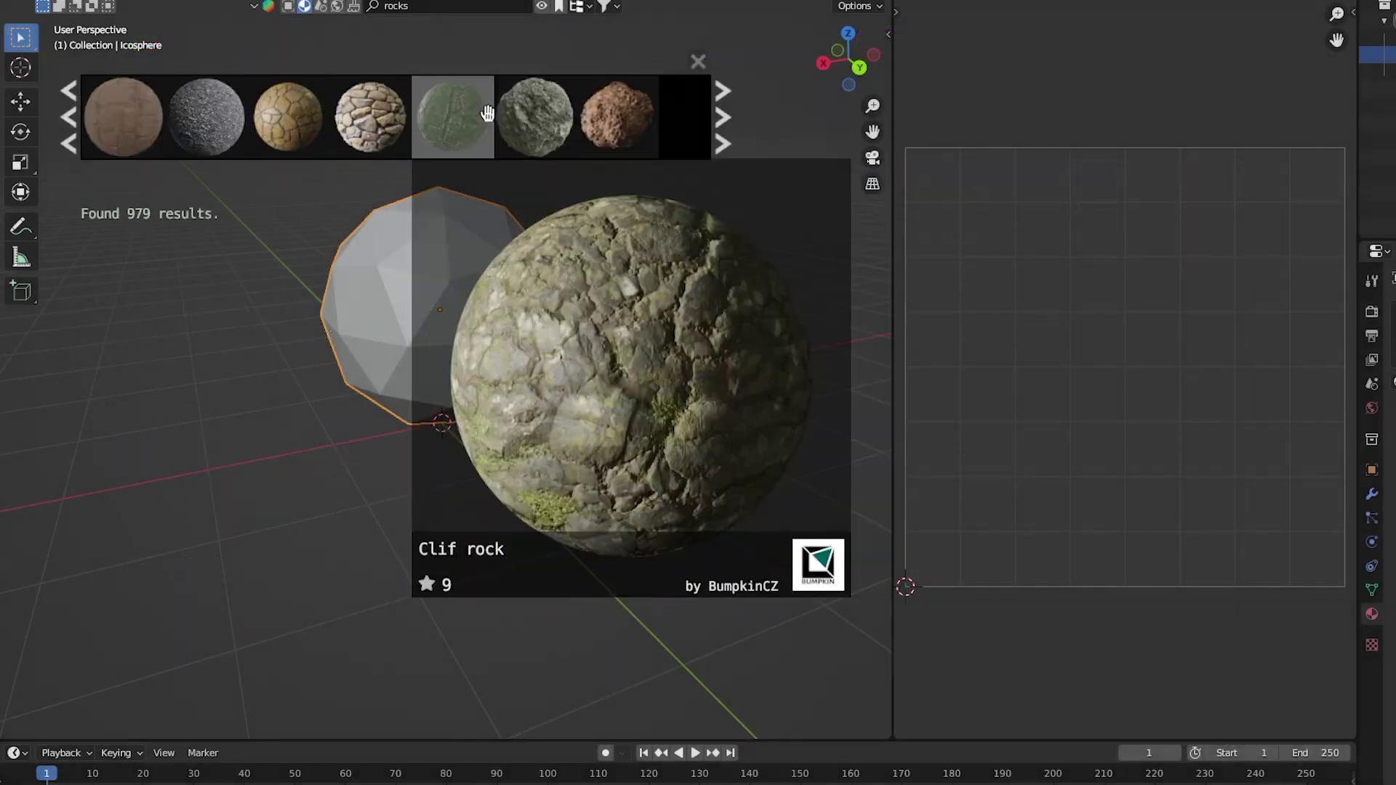
Back in Blender, apply the BlenderKit stacked-stone material to the icosphere and close the asset results.
right_click(369, 118)
left_click_drag(370, 118, 509, 327)
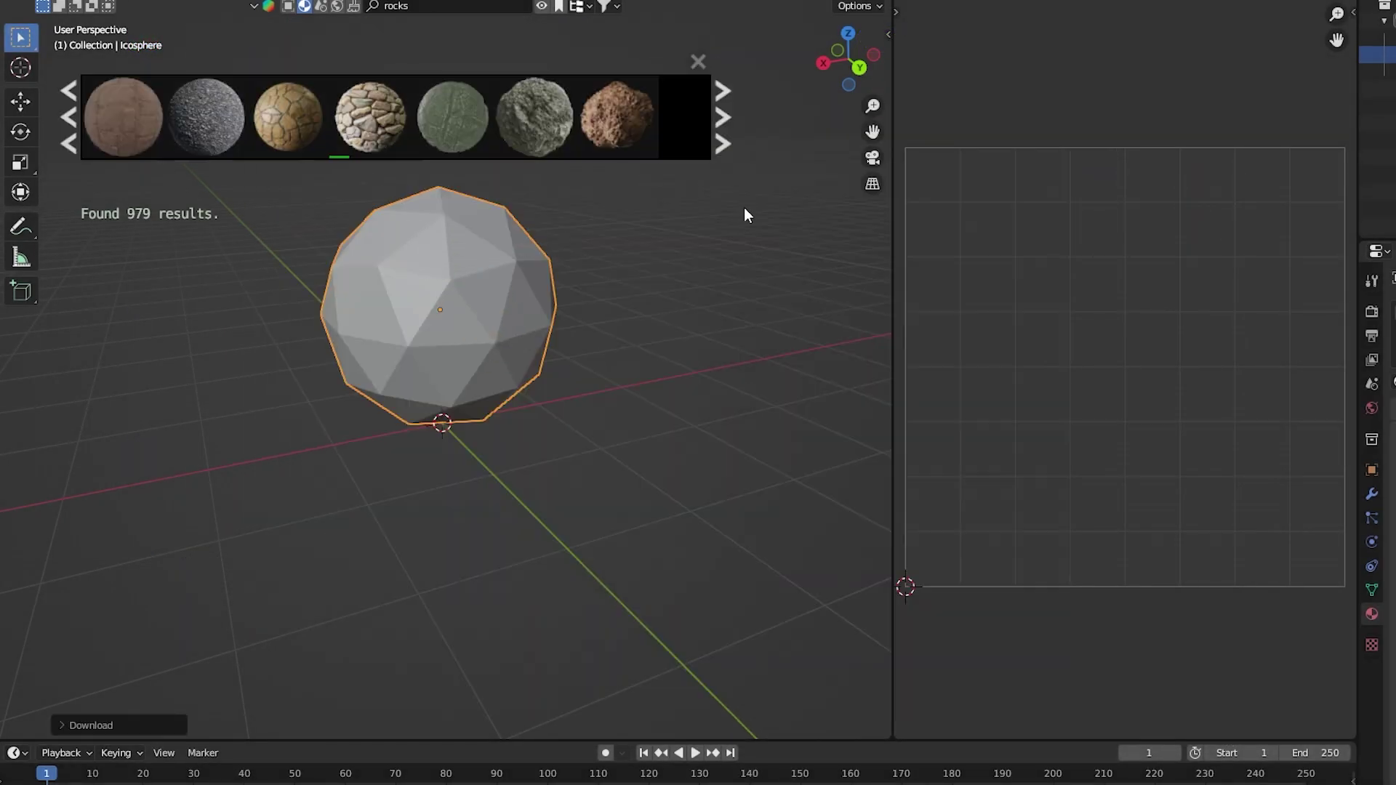
left_click(695, 64)
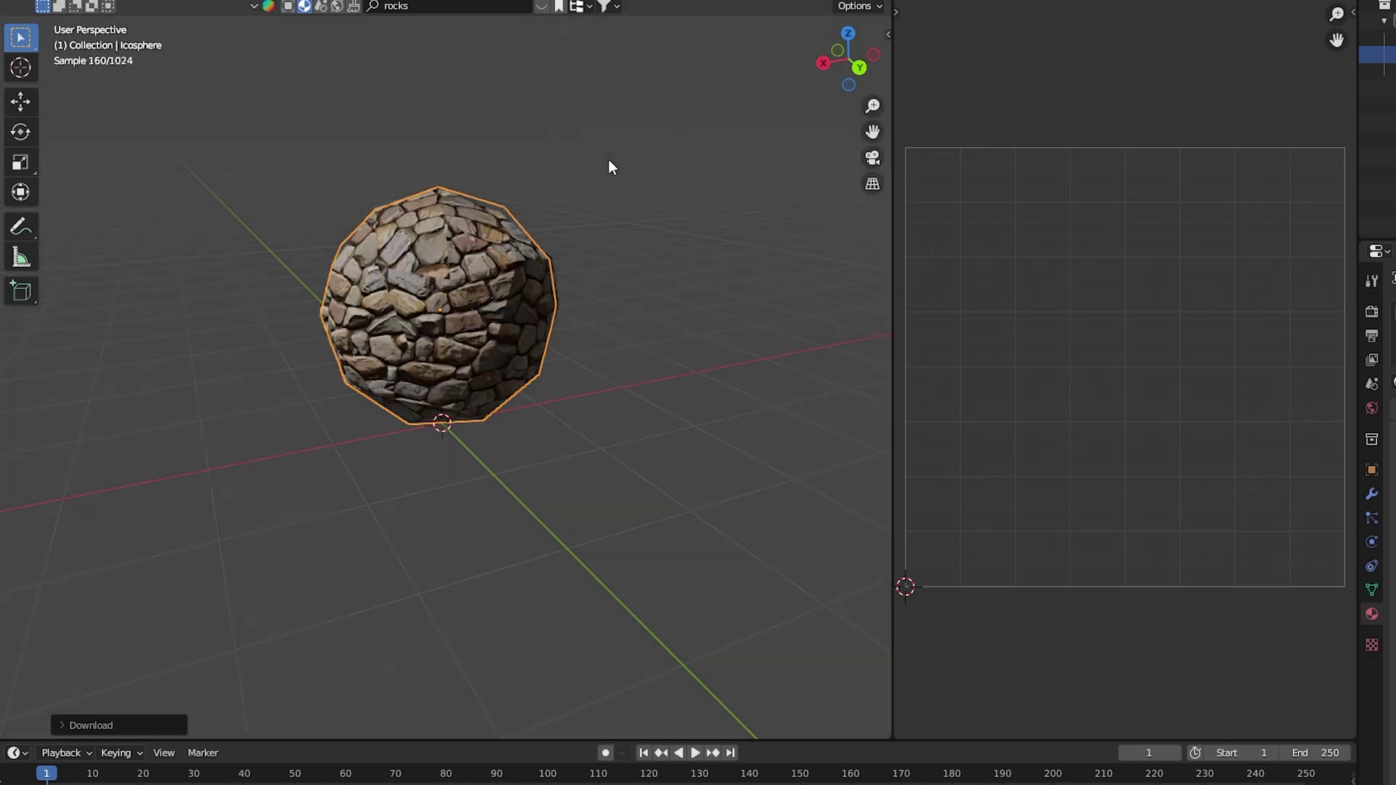
middle_click_drag(608, 159, 490, 229)
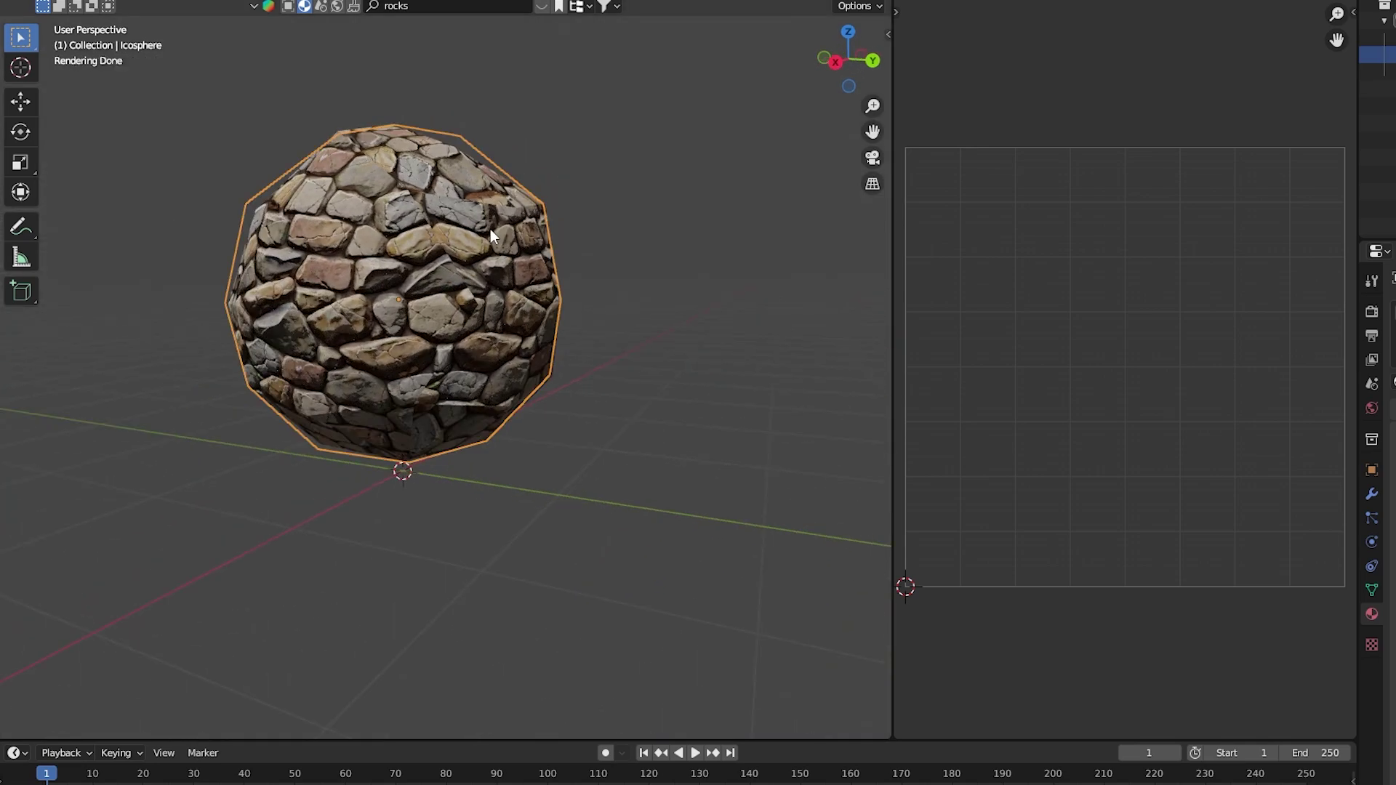
Add a Subdivision Surface modifier to the icosphere to smooth its stone-covered surface.
left_click(1372, 496)
left_click(1388, 309)
left_click(1346, 622)
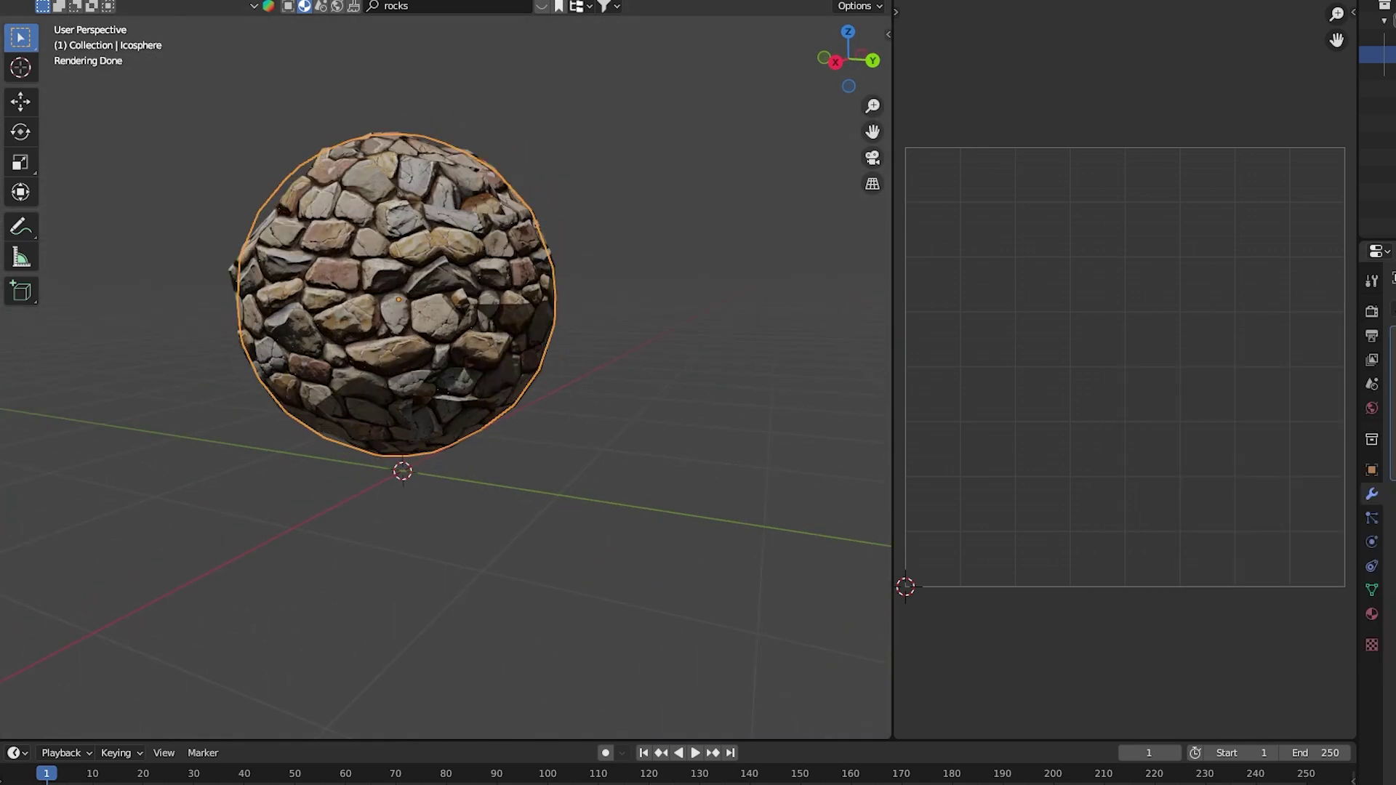
scroll(590, 169, "up", 5)
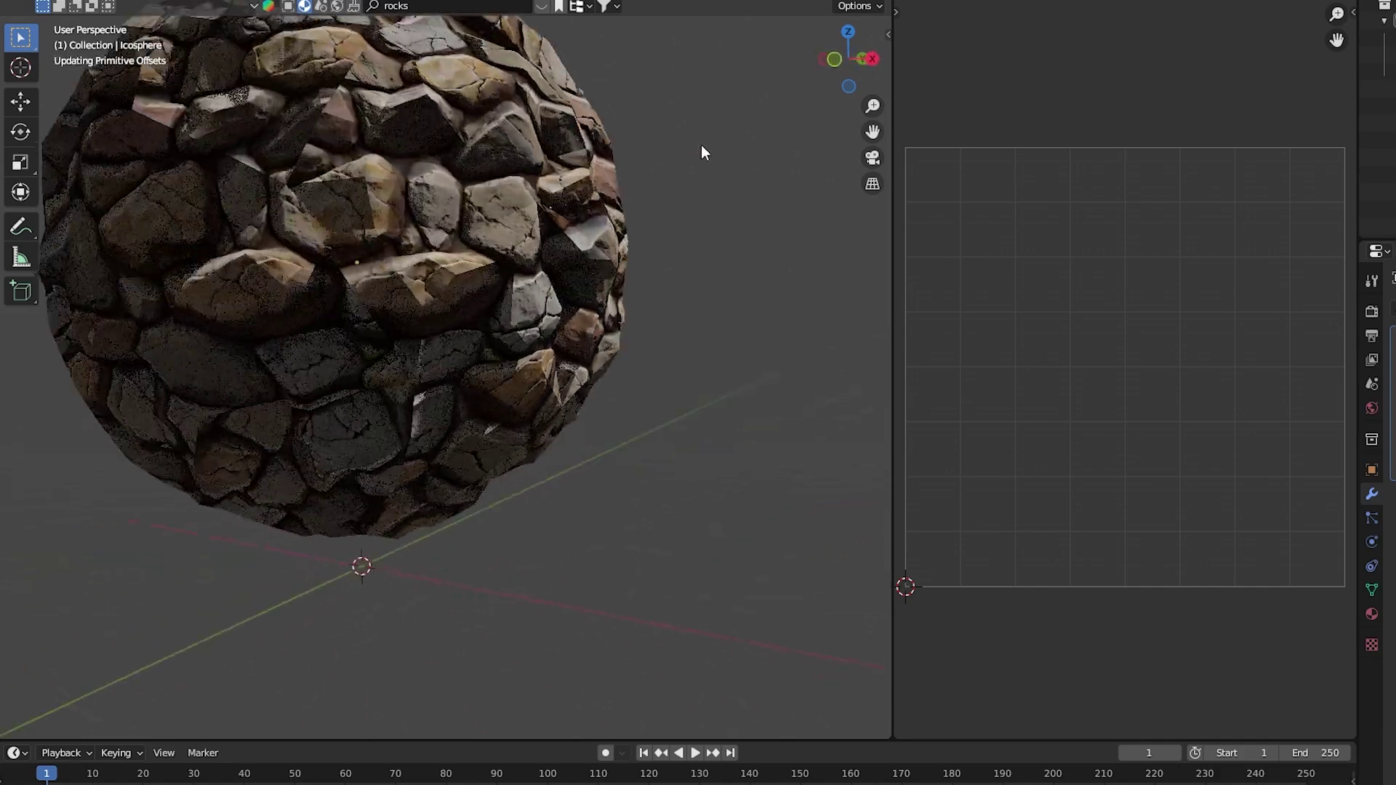
Select the light and move it to a new position above the icosphere.
middle_click_drag(701, 146, 724, 100)
scroll(654, 204, "down", 5)
scroll(798, 228, "up", 3)
scroll(771, 226, "down", 4)
left_click(763, 225)
key("g")
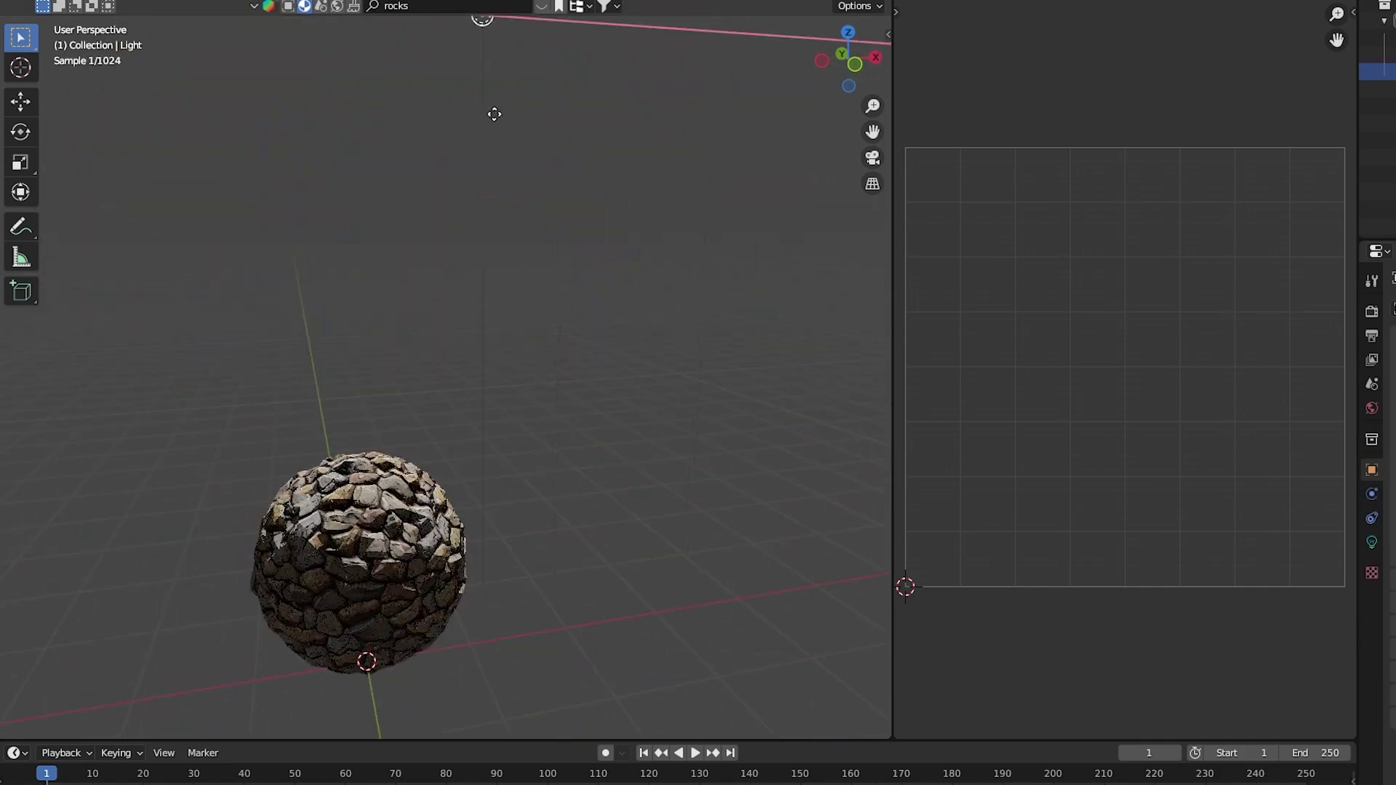
left_click(543, 111)
key("r")
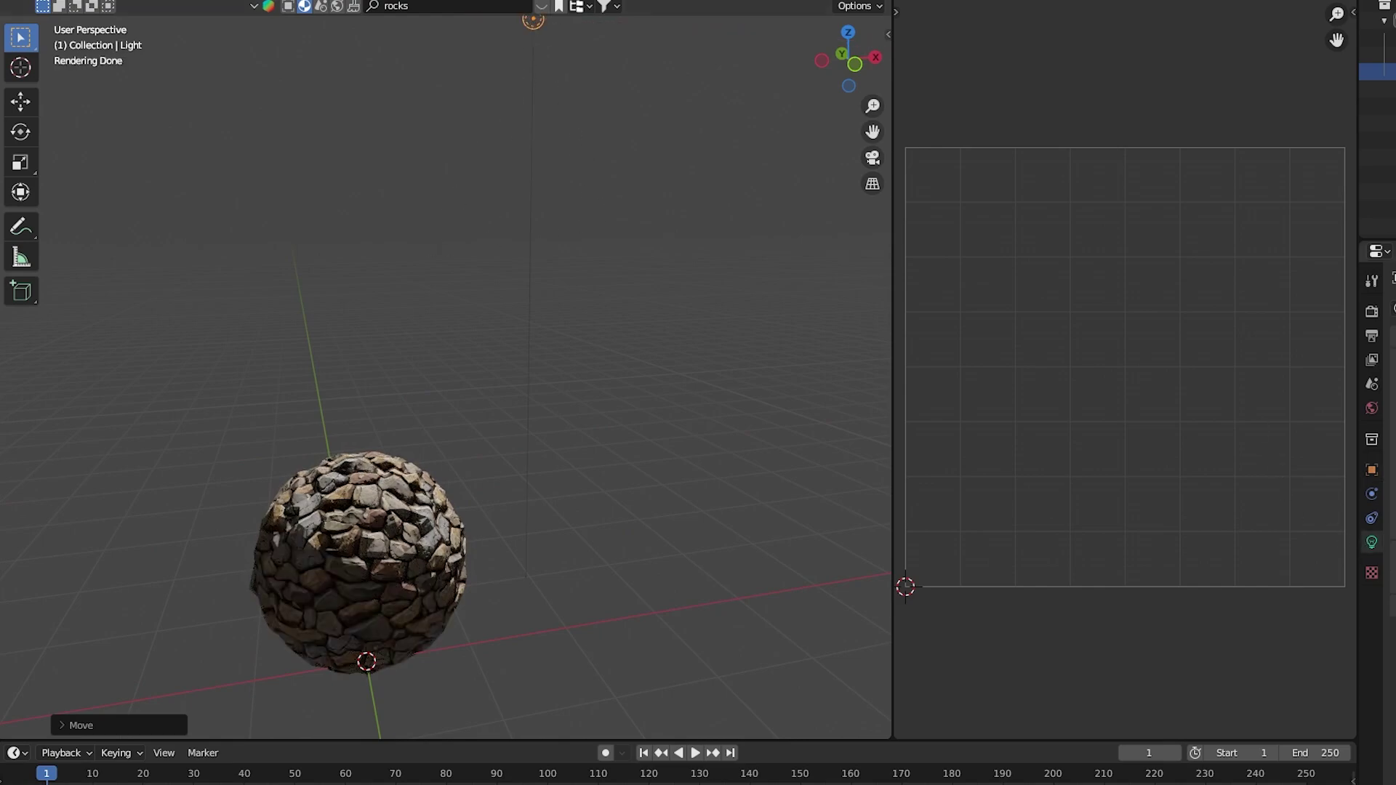
middle_click_drag(416, 329, 433, 504)
Enter Edit Mode on the icosphere and scale up all its UVs in the UV Editor so the stone texture repeats smaller.
left_click(429, 506)
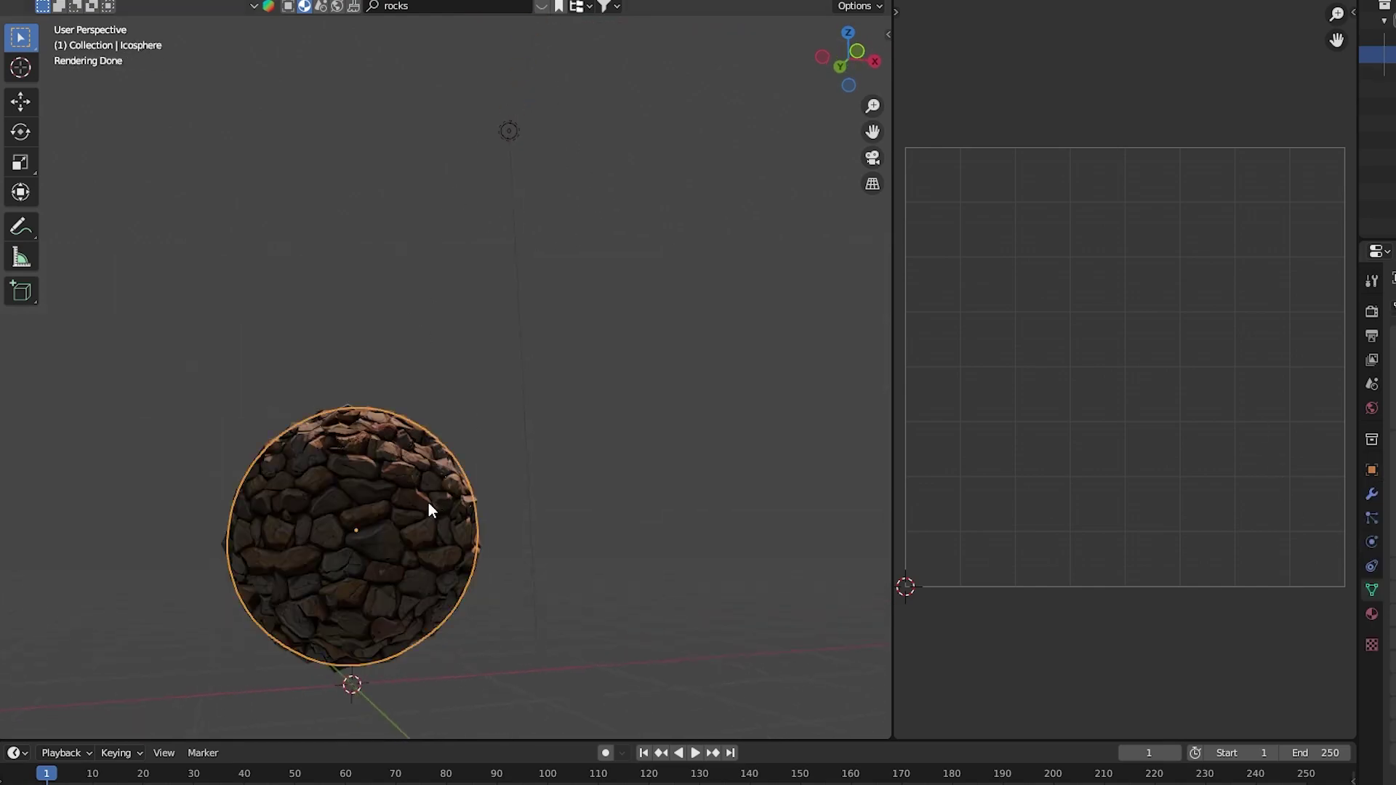
scroll(429, 508, "up", 4)
middle_click_drag(499, 393, 792, 306)
key("Tab")
scroll(1129, 347, "down", 5)
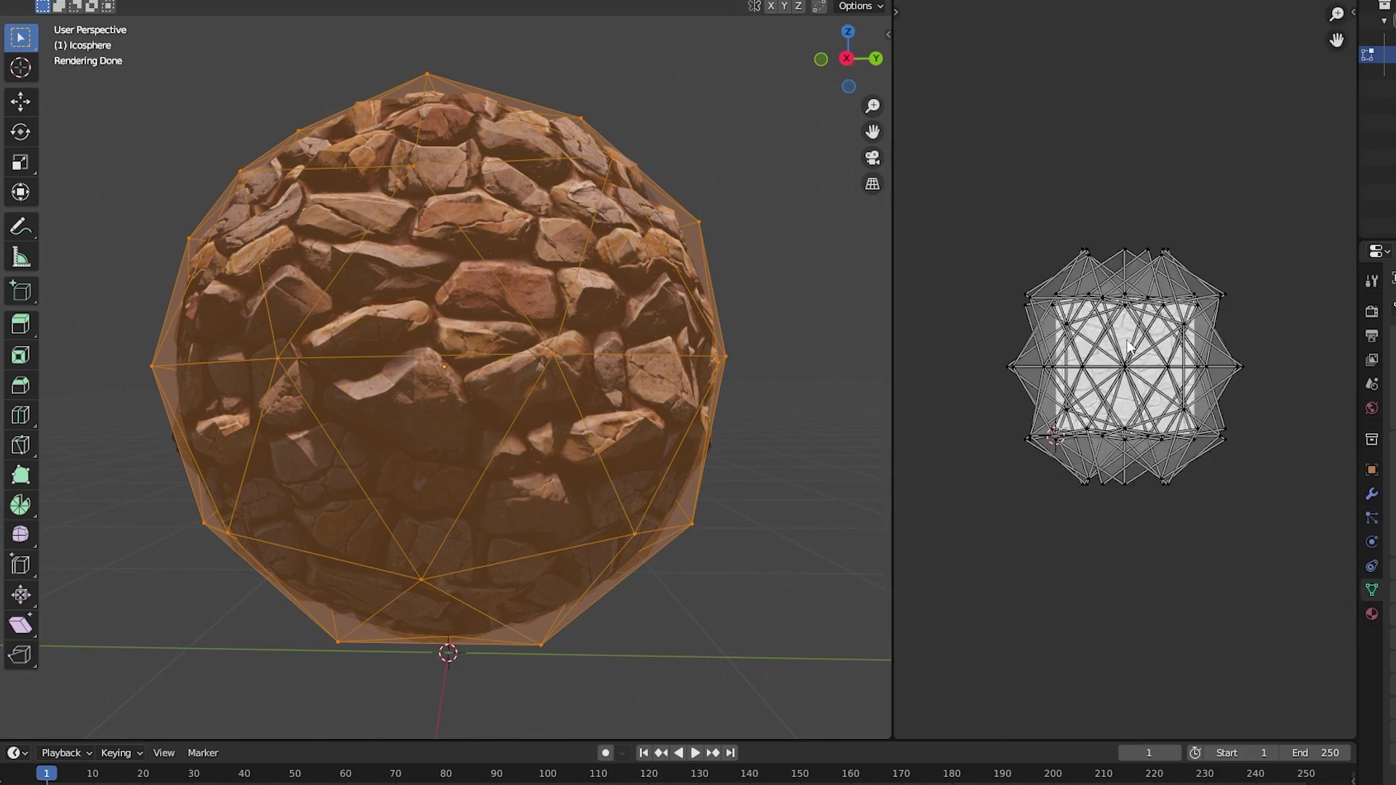
key("a")
key("s")
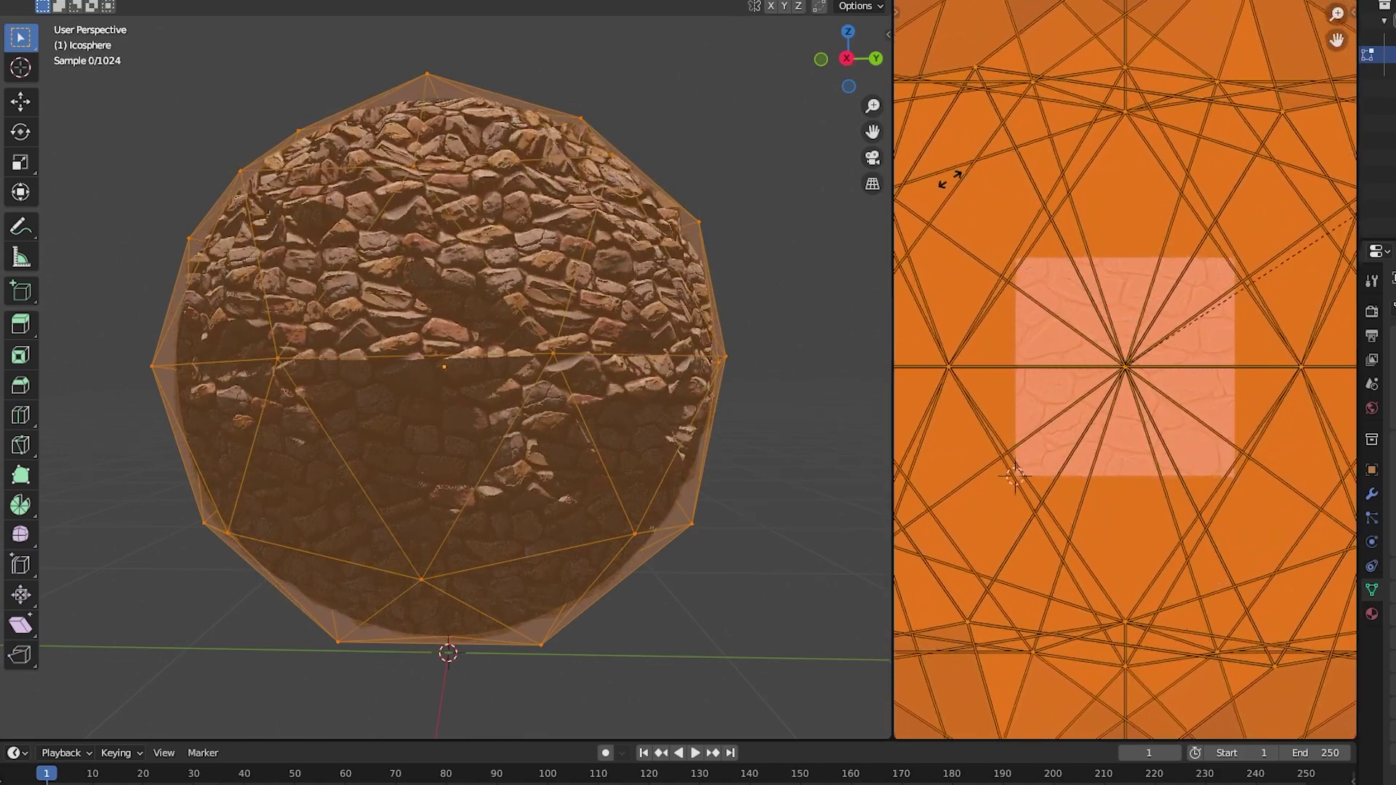
left_click(952, 186)
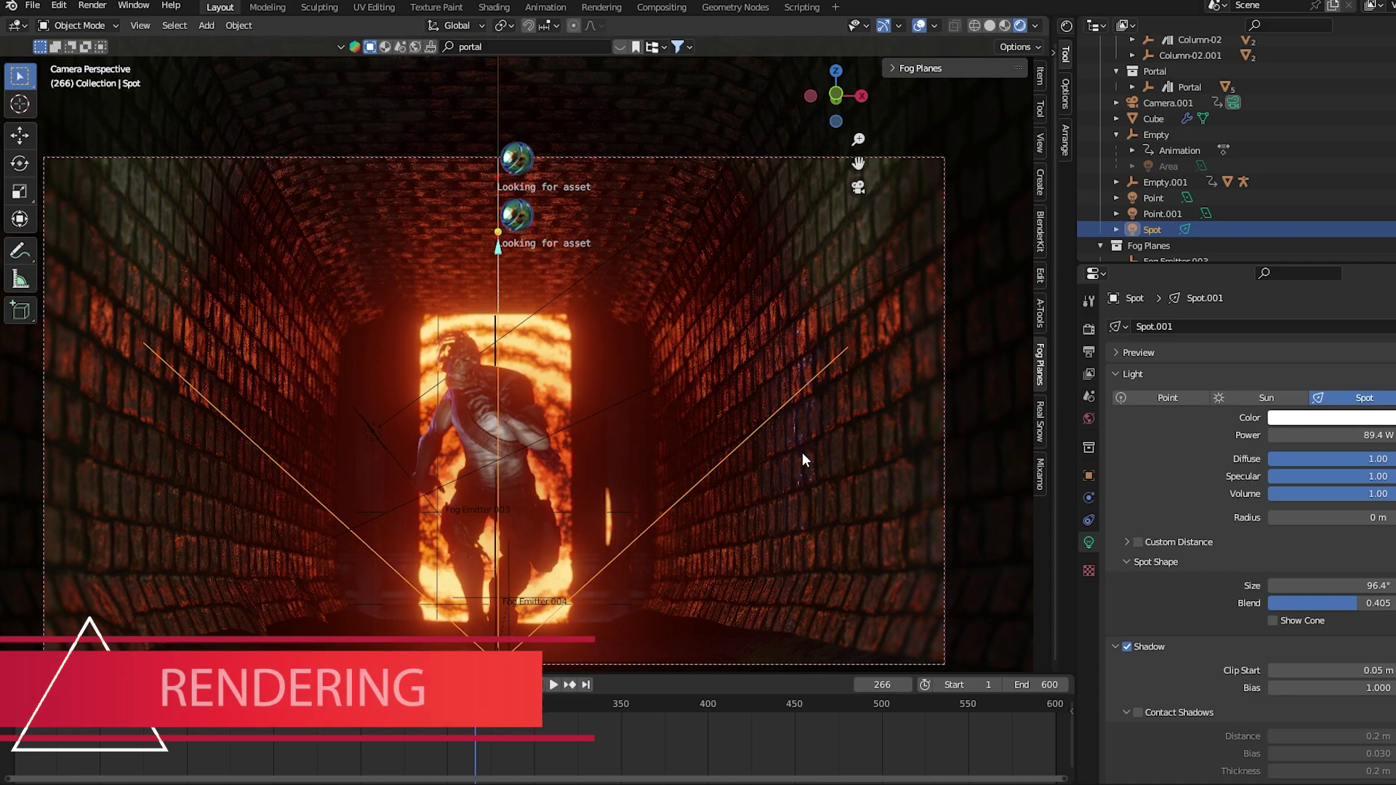
Choose Cycles as the scene's render engine.
scroll(802, 453, "up", 5)
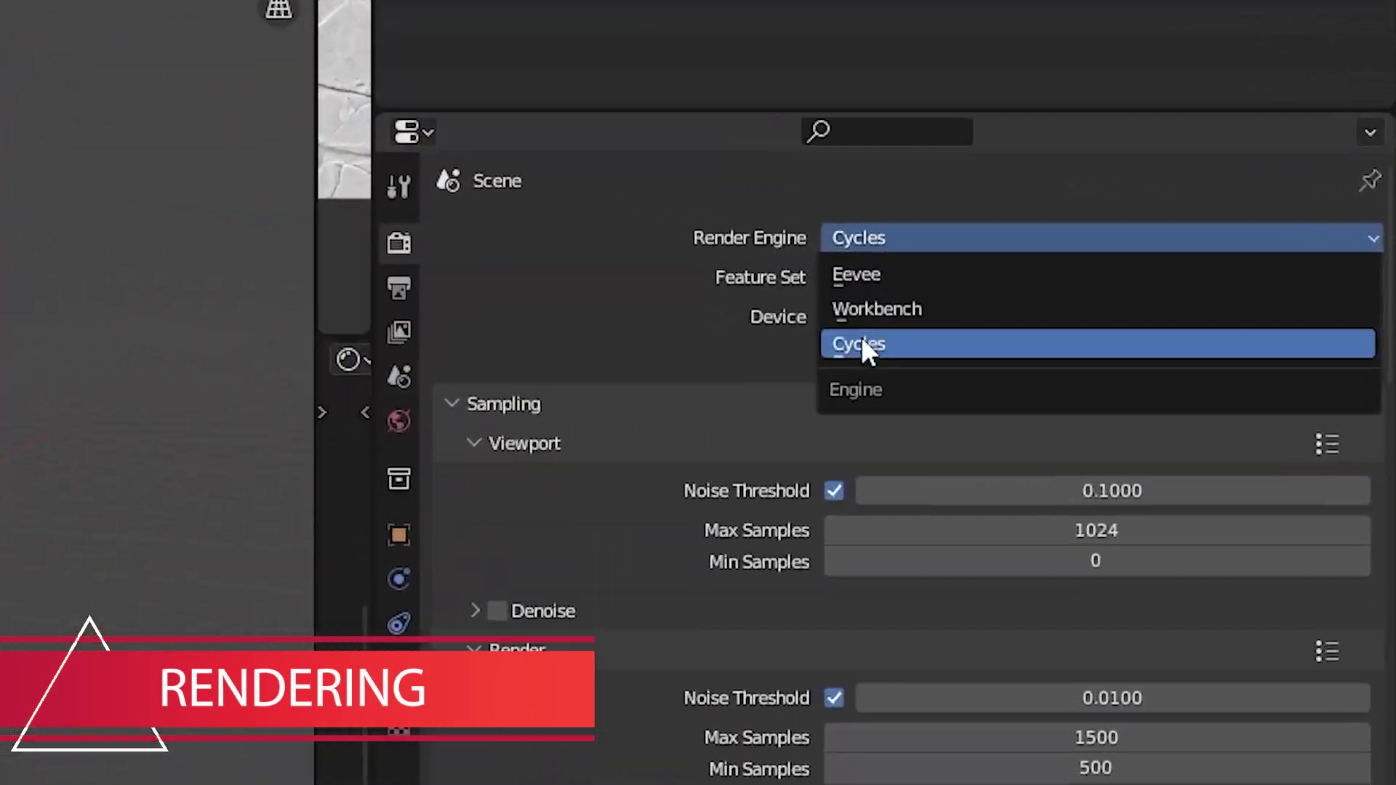
left_click(1007, 357)
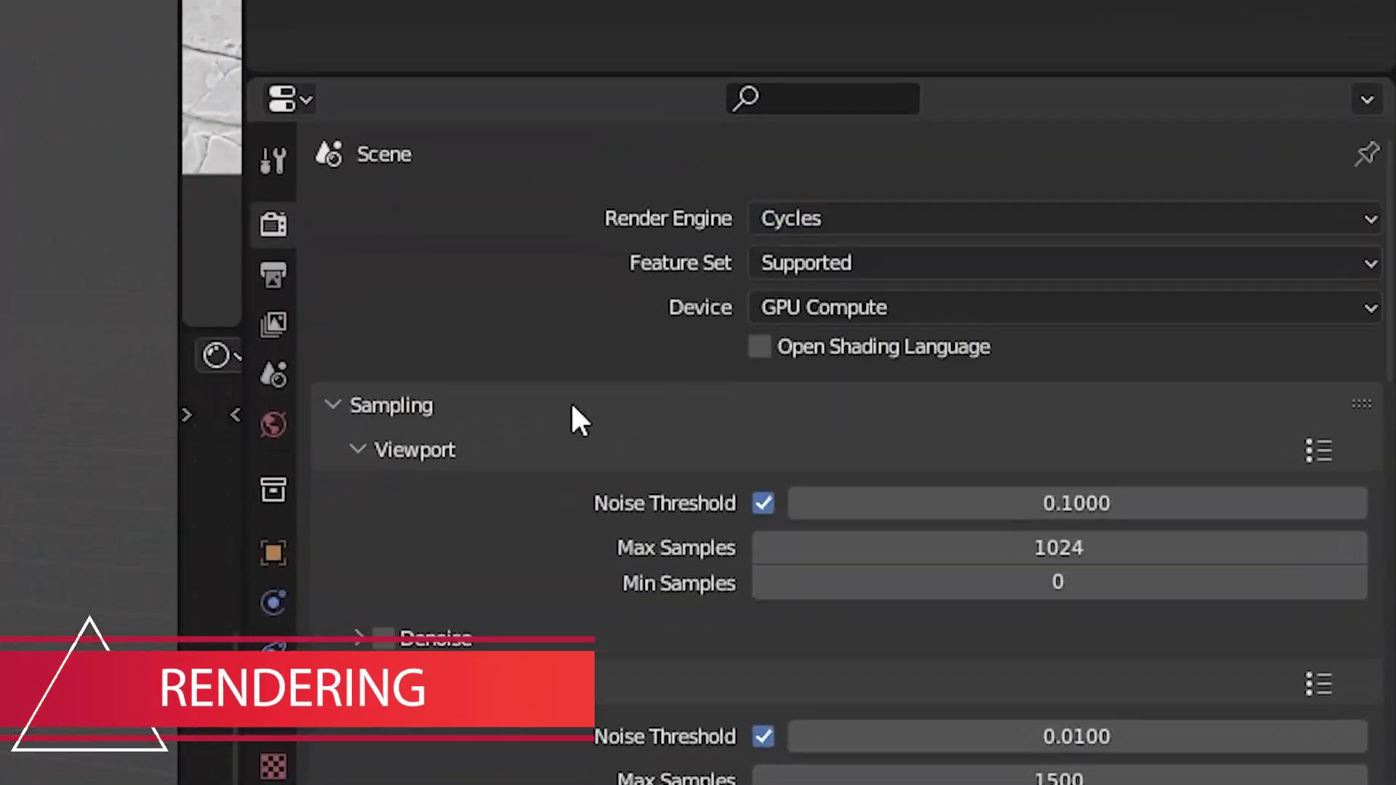
left_click(857, 402)
left_click(857, 403)
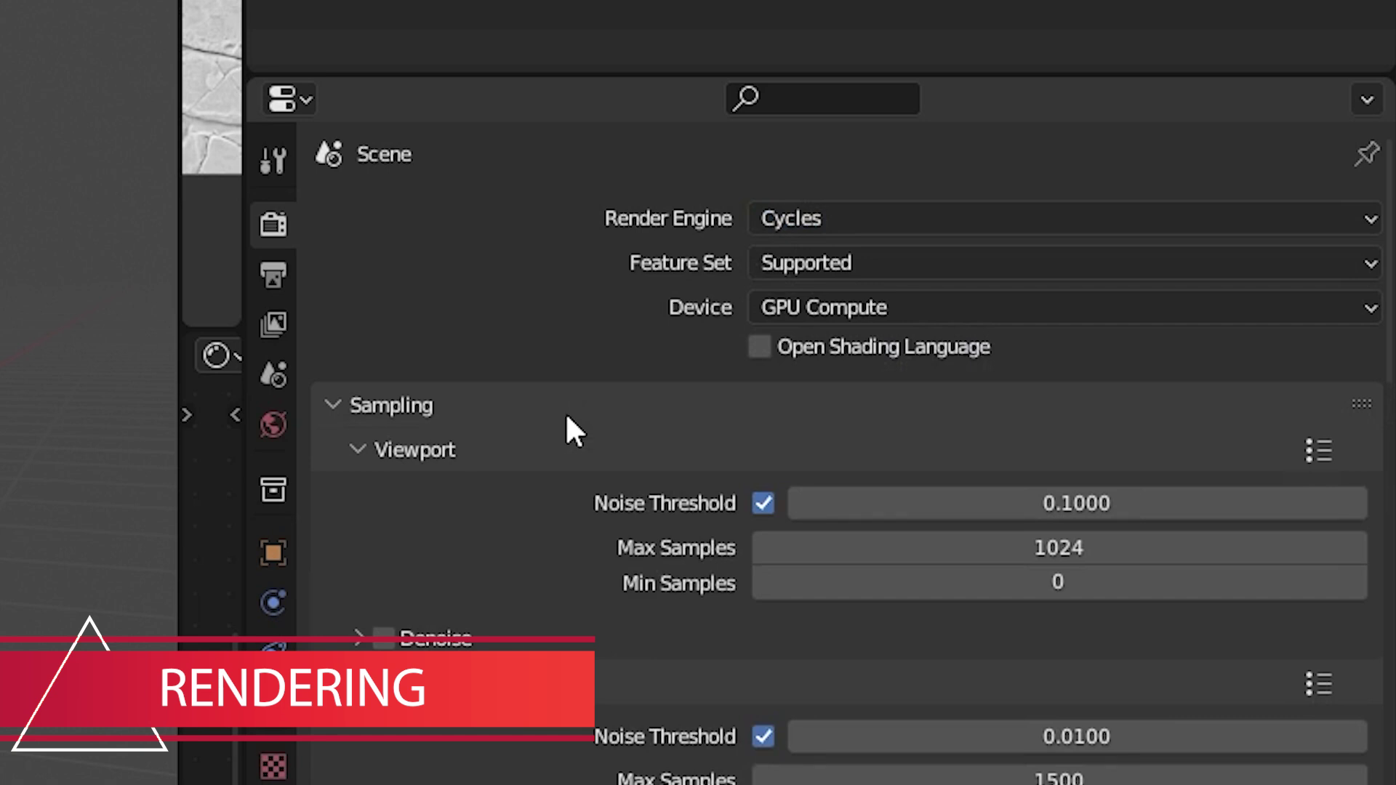
Enable viewport denoising in Cycles with the Automatic denoiser and the Albedo and Normal passes.
left_click(357, 636)
left_click(860, 736)
left_click(850, 784)
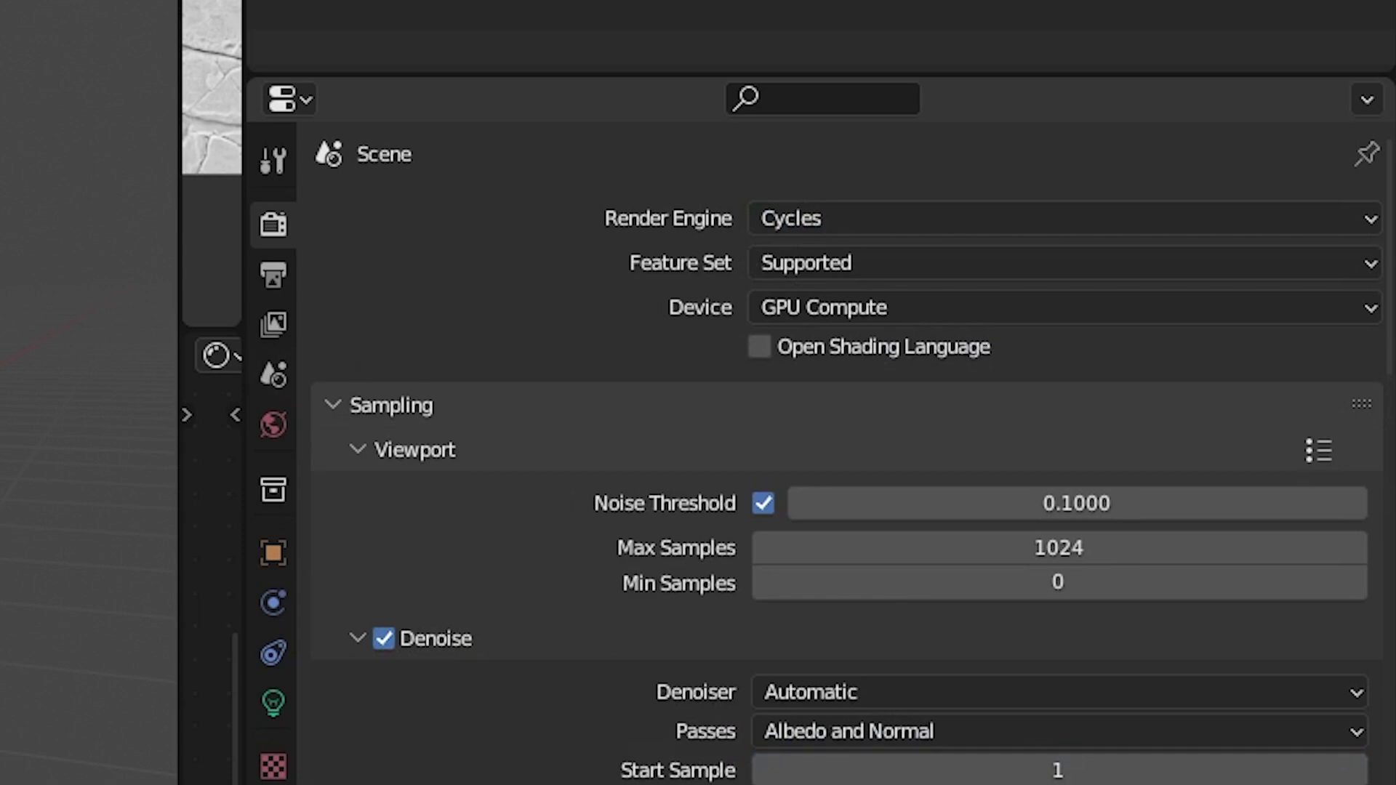
Switch the render engine to Eevee, setting the ambient occlusion factor to 3.16, render samples to 800 and viewport samples to 500.
left_click(852, 218)
left_click(843, 255)
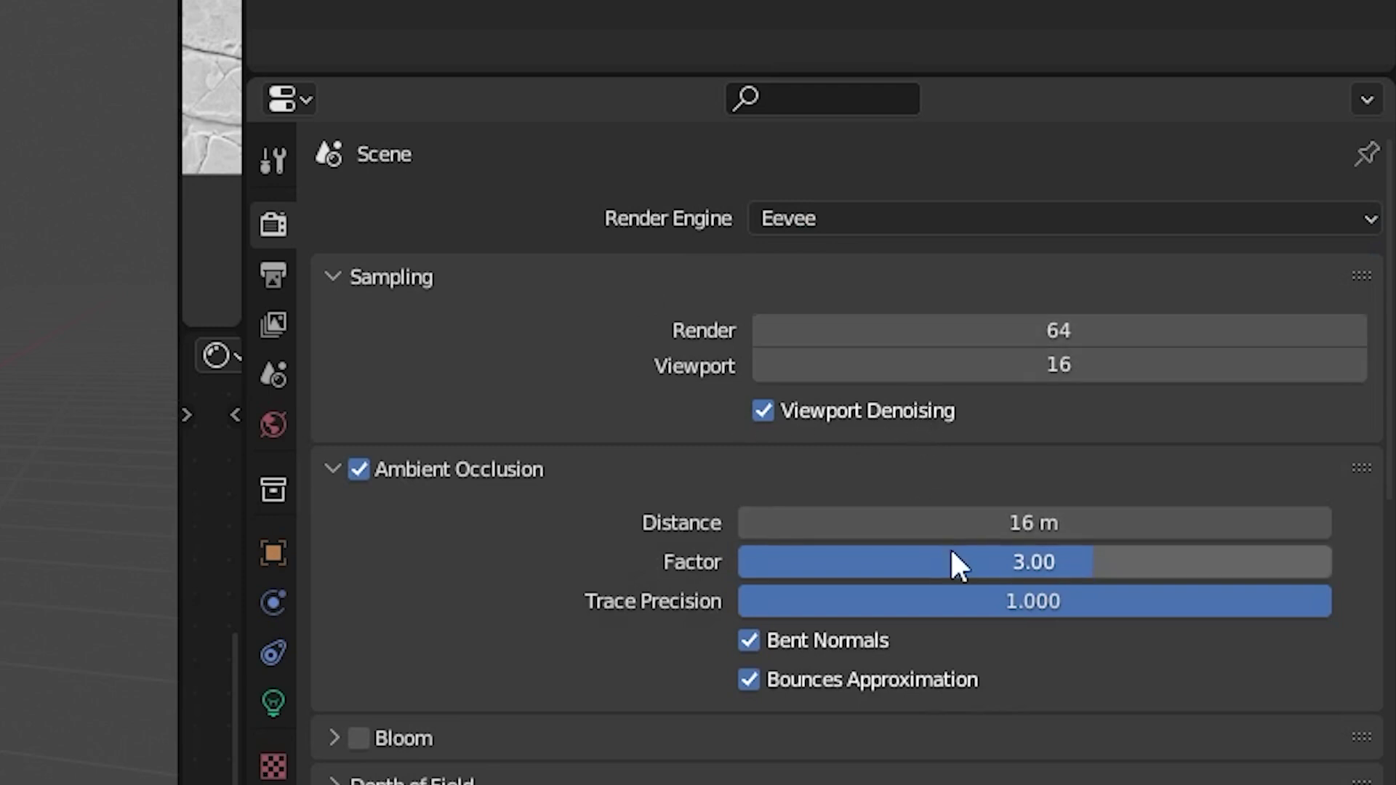
left_click_drag(953, 564, 974, 564)
left_click_drag(1106, 371, 1192, 370)
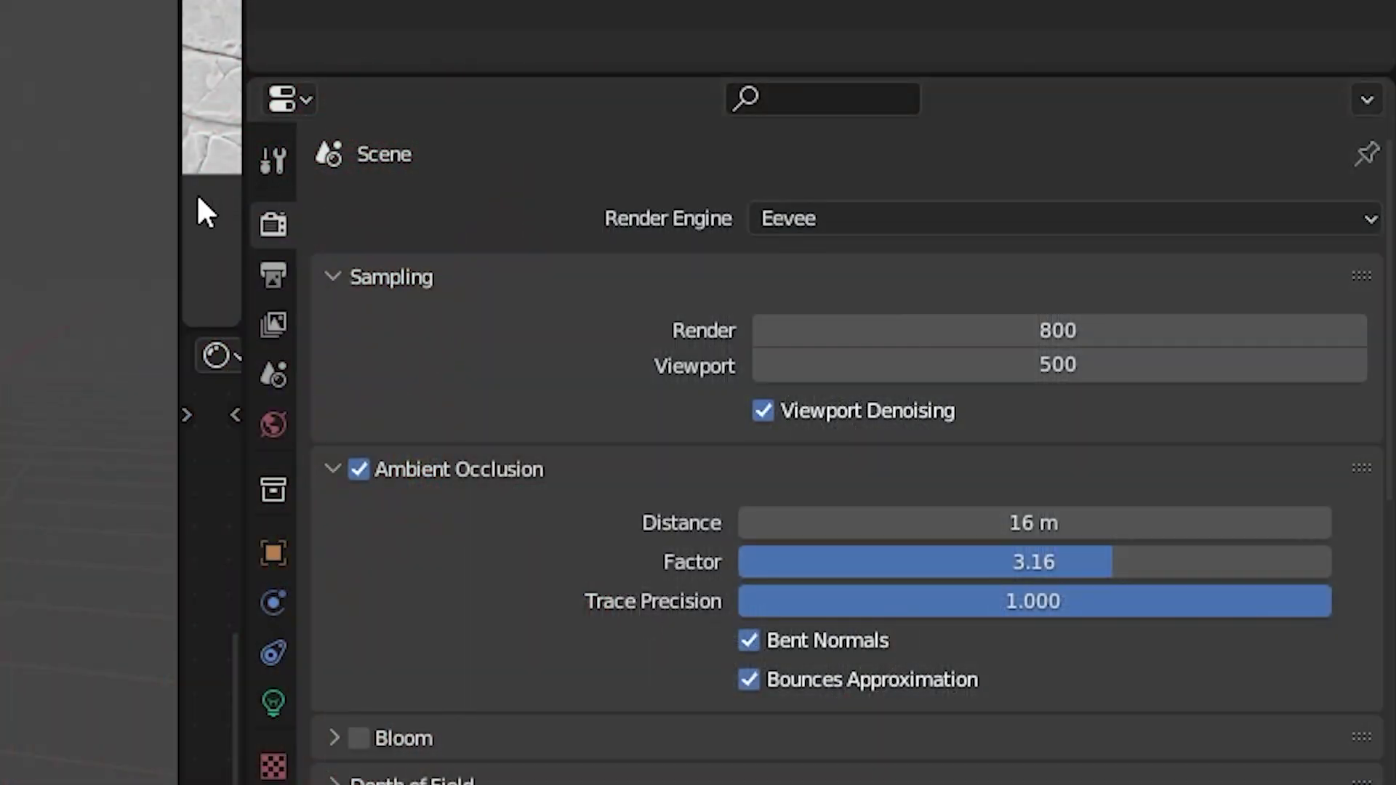
Examine the scene's output settings: format resolution, frame rate, frame range, output path, file format and color depth.
left_click(273, 275)
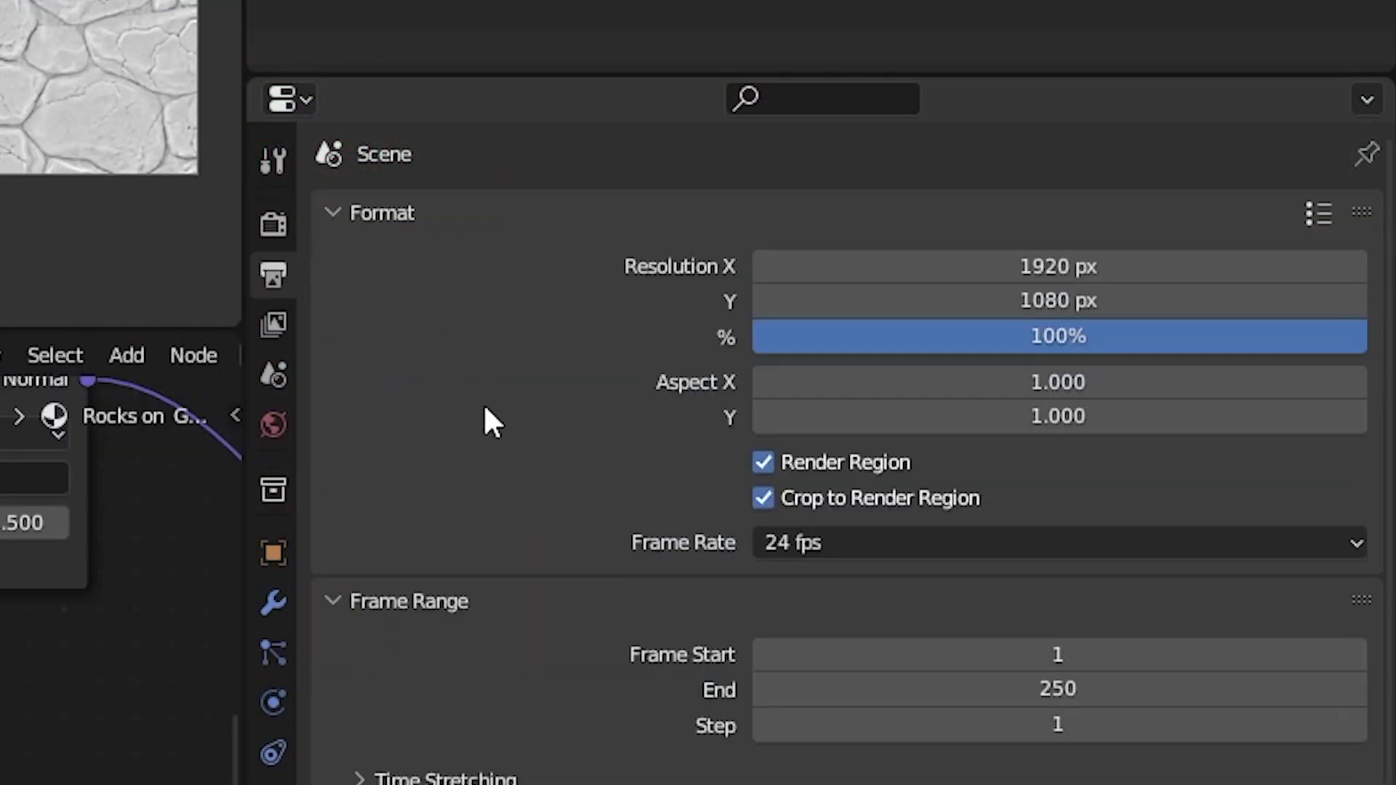
scroll(642, 723, "down", 4)
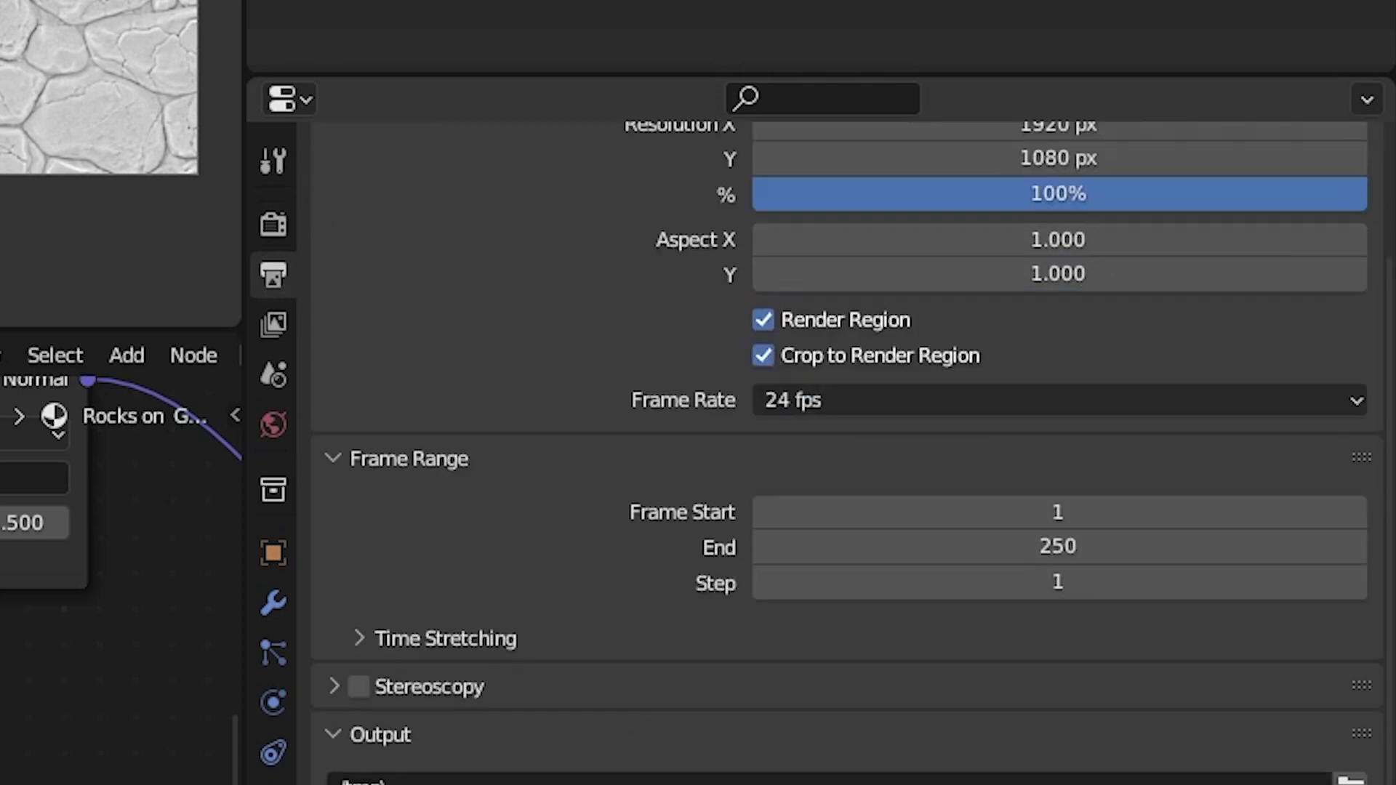
scroll(847, 451, "up", 2)
scroll(847, 451, "down", 3)
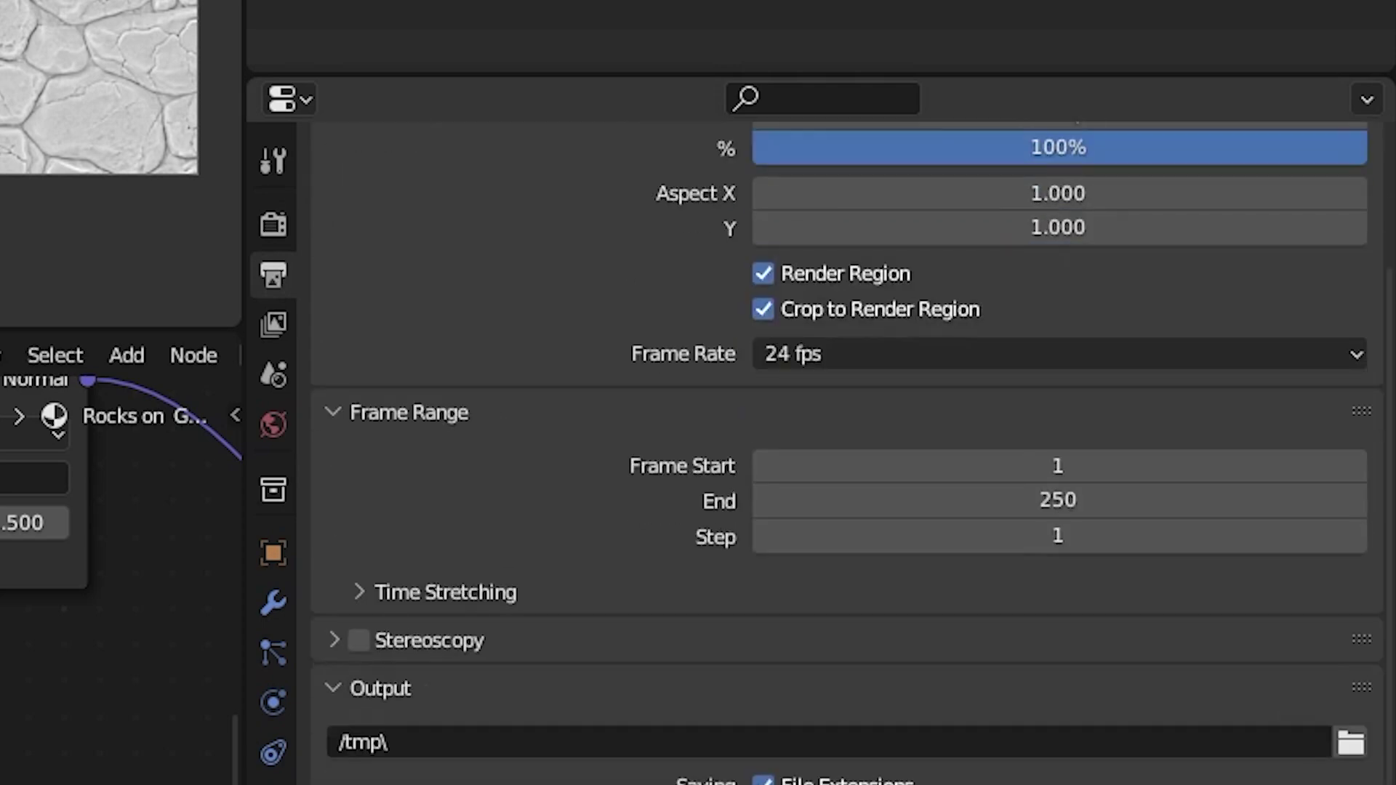
scroll(848, 451, "down", 8)
scroll(847, 451, "down", 4)
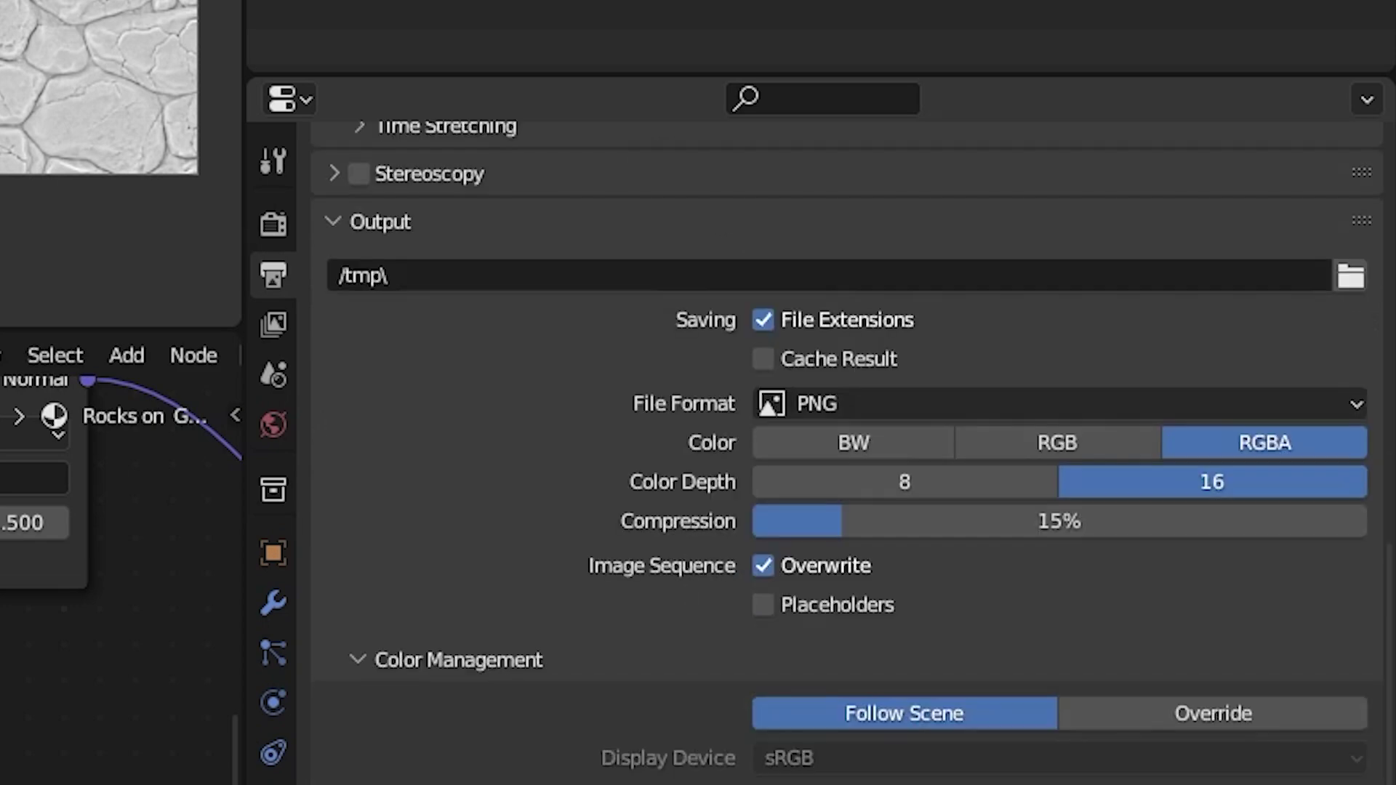
scroll(847, 450, "up", 14)
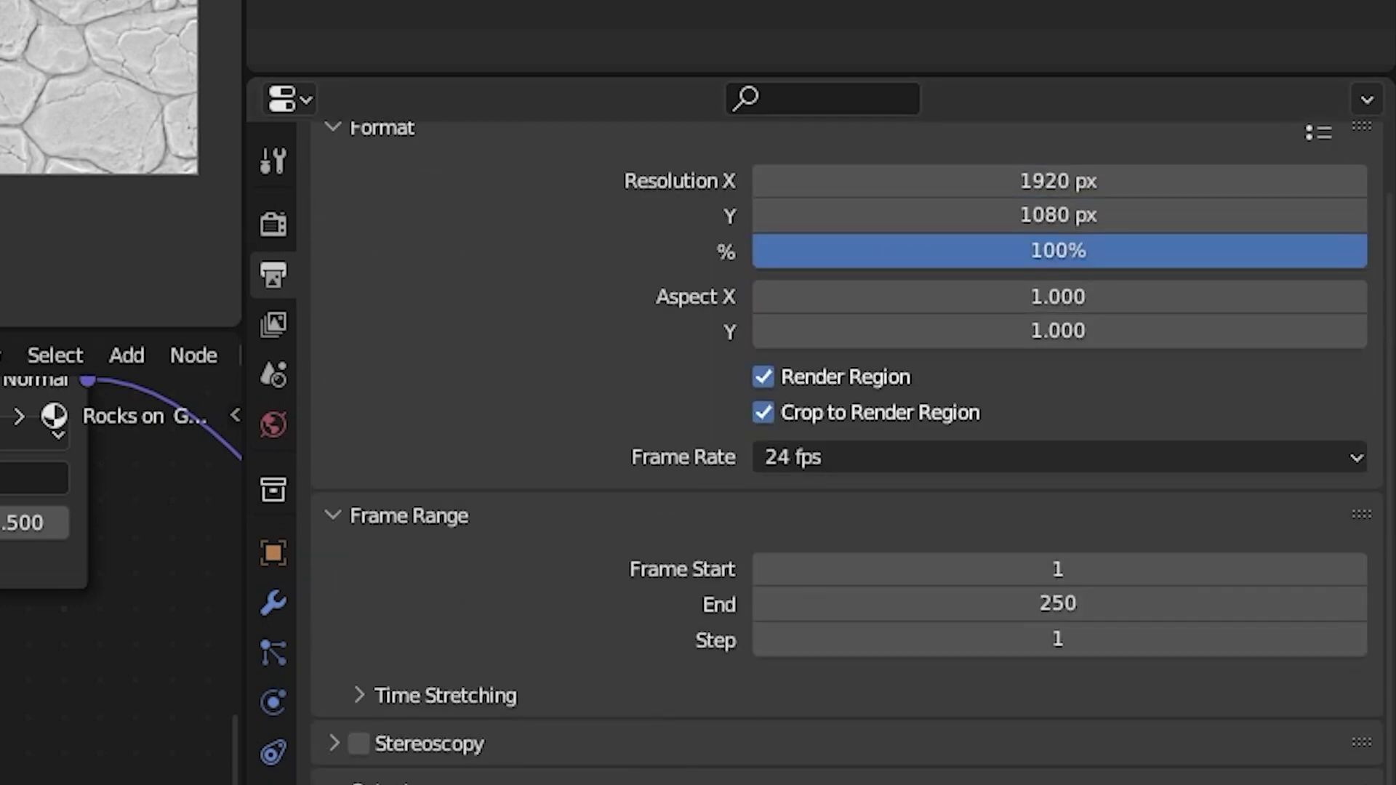
scroll(588, 312, "up", 2)
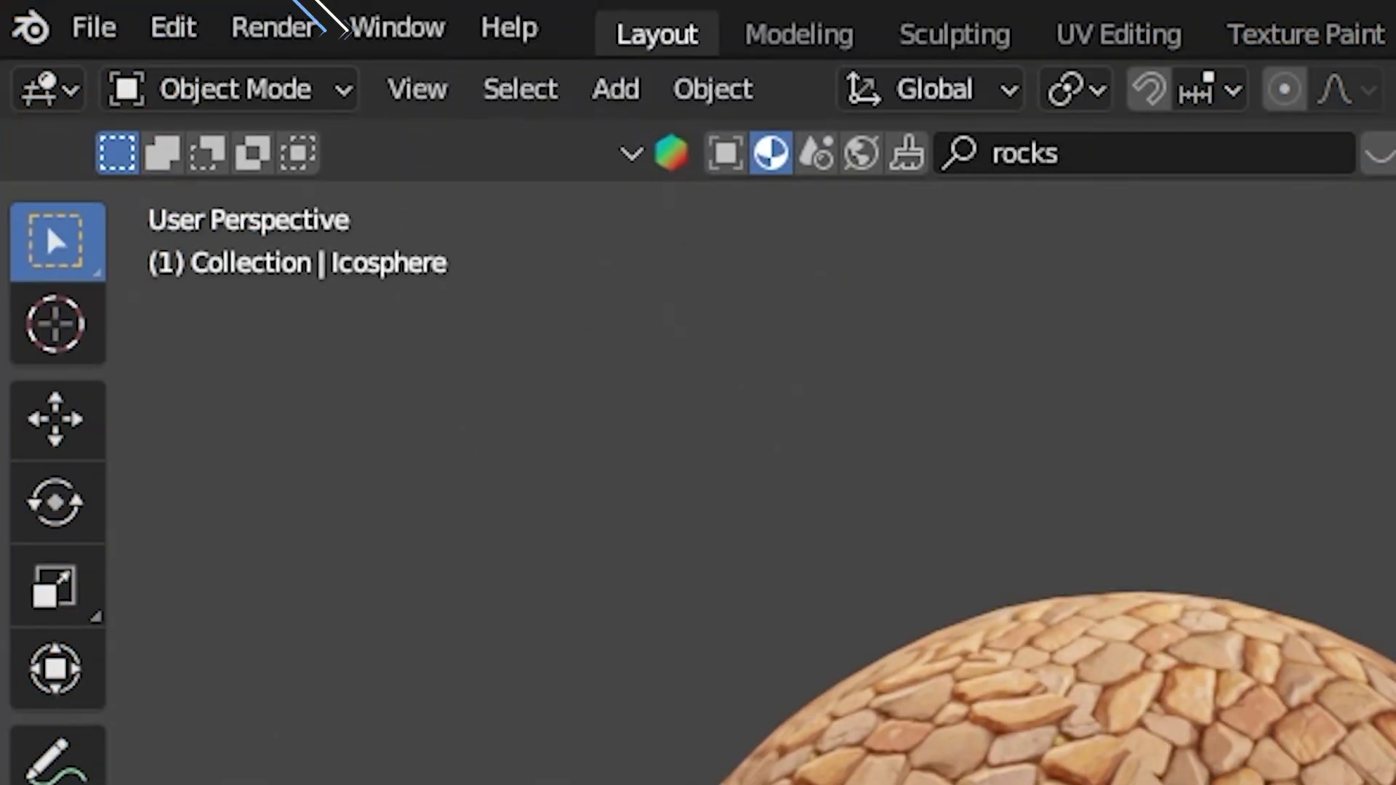